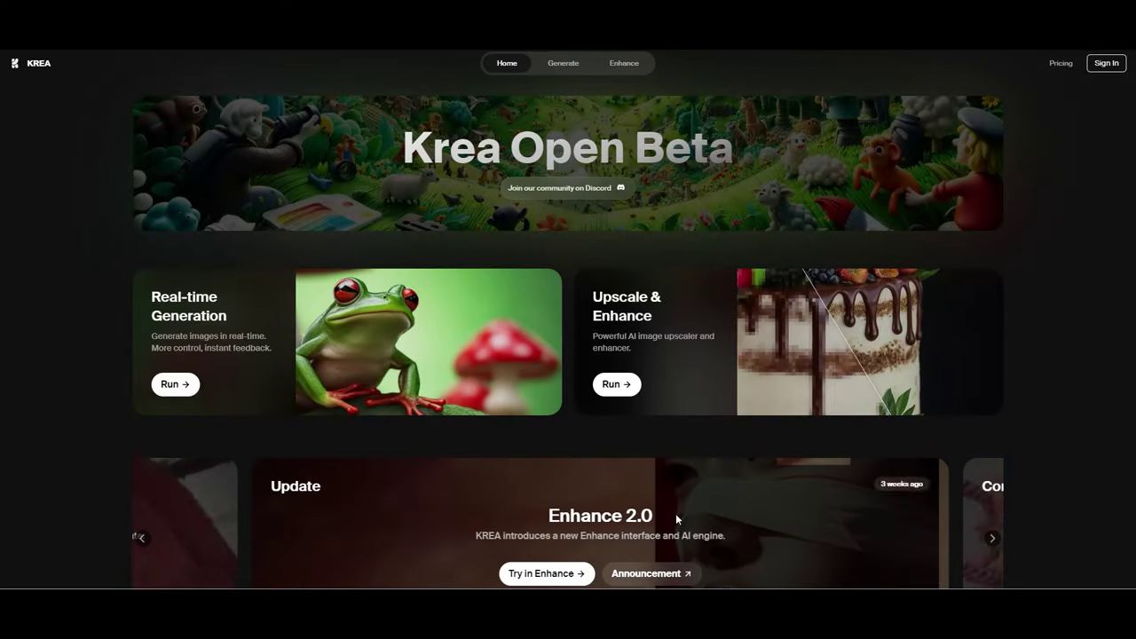
Step: Find the Upscale & Enhance card on KREA and launch the tool
scroll(1068, 360, down, 2)
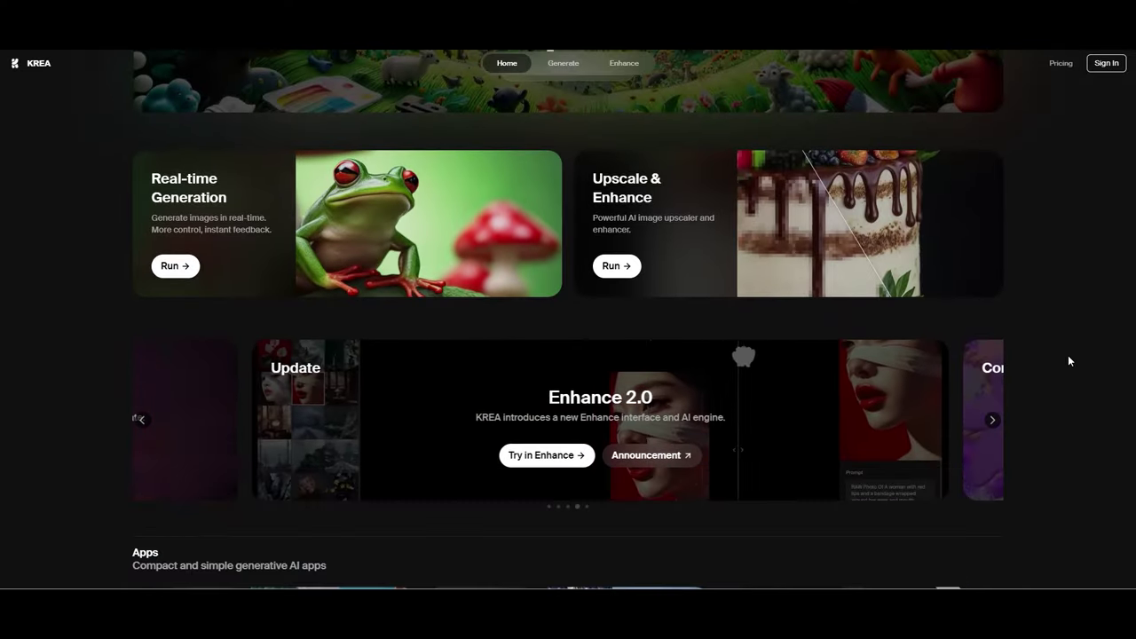
scroll(1079, 368, down, 2)
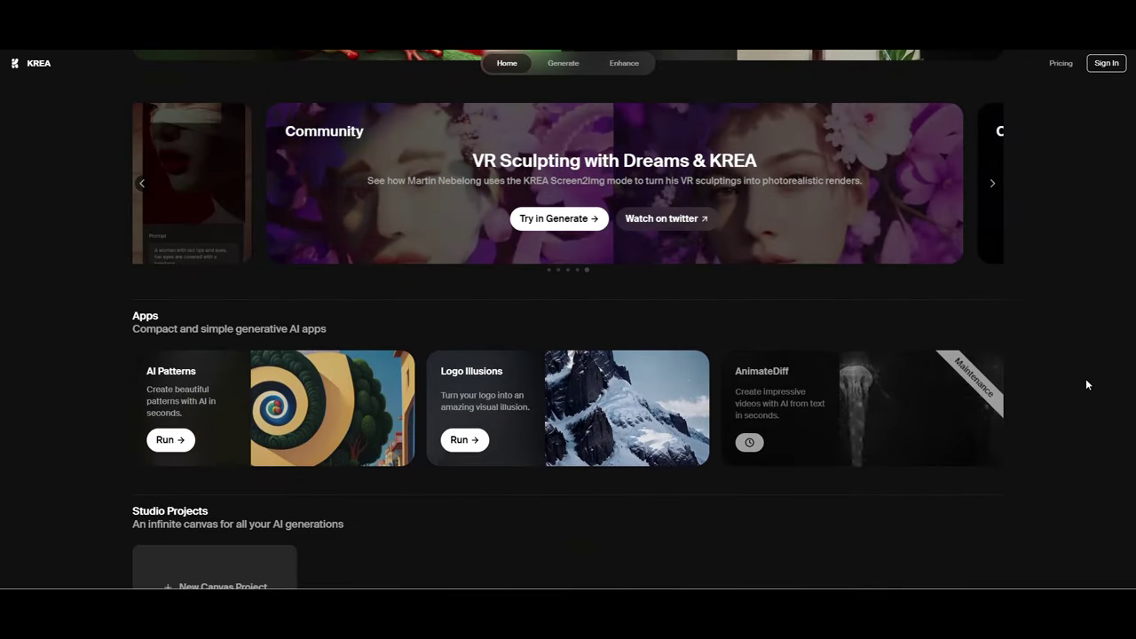
scroll(1085, 385, down, 3)
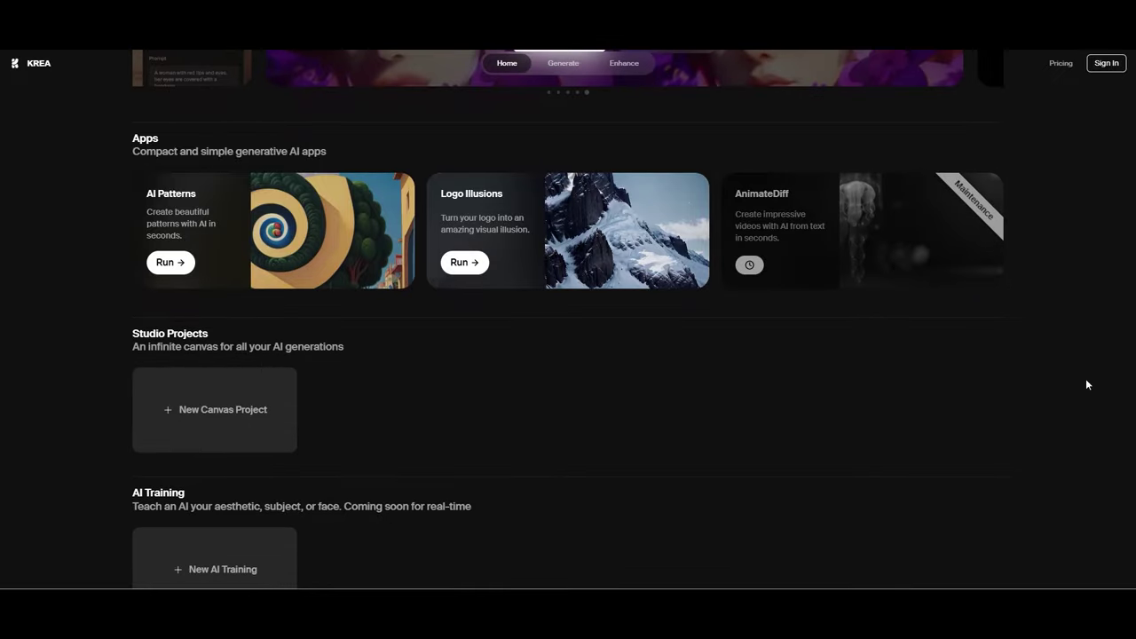
scroll(1086, 386, up, 5)
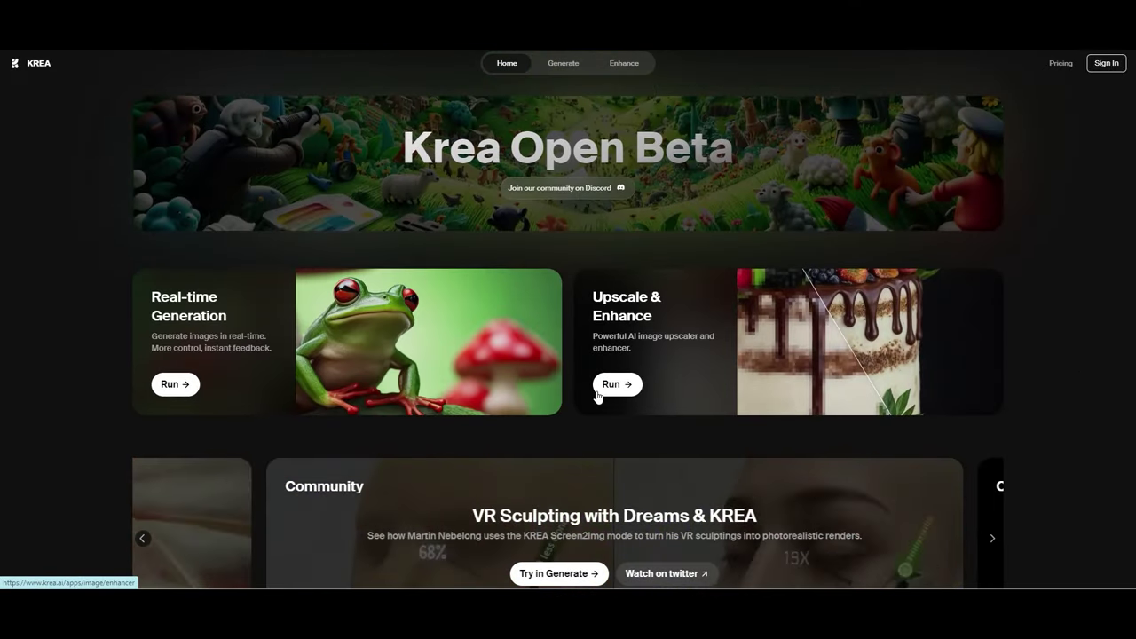
click(611, 384)
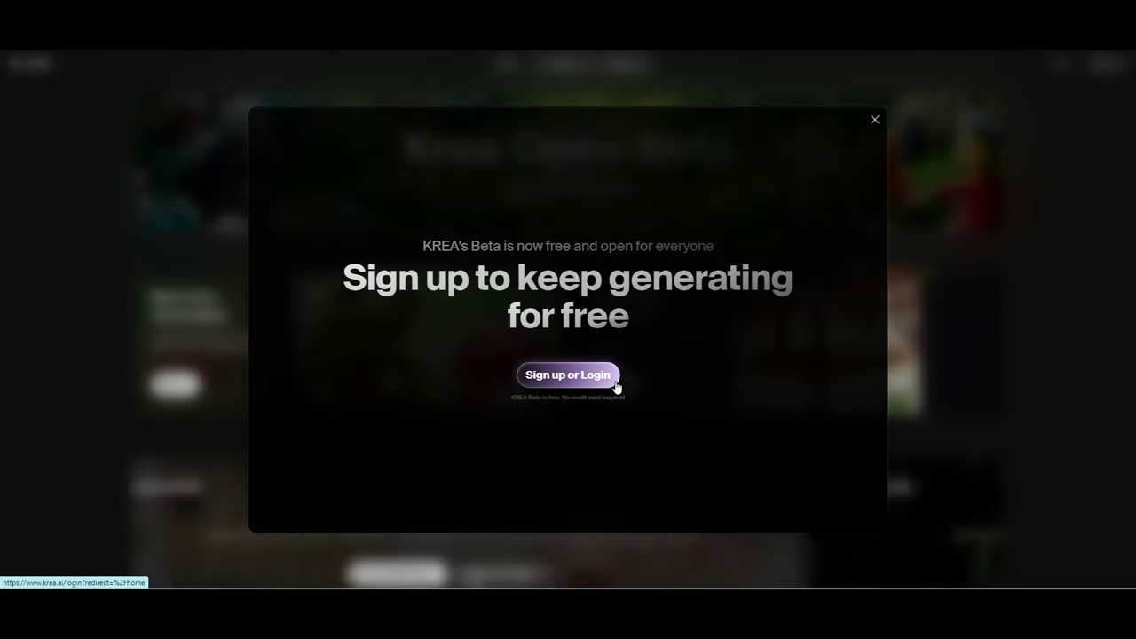
Step: Sign up for a KREA account with an email address to enter the enhancer
click(572, 376)
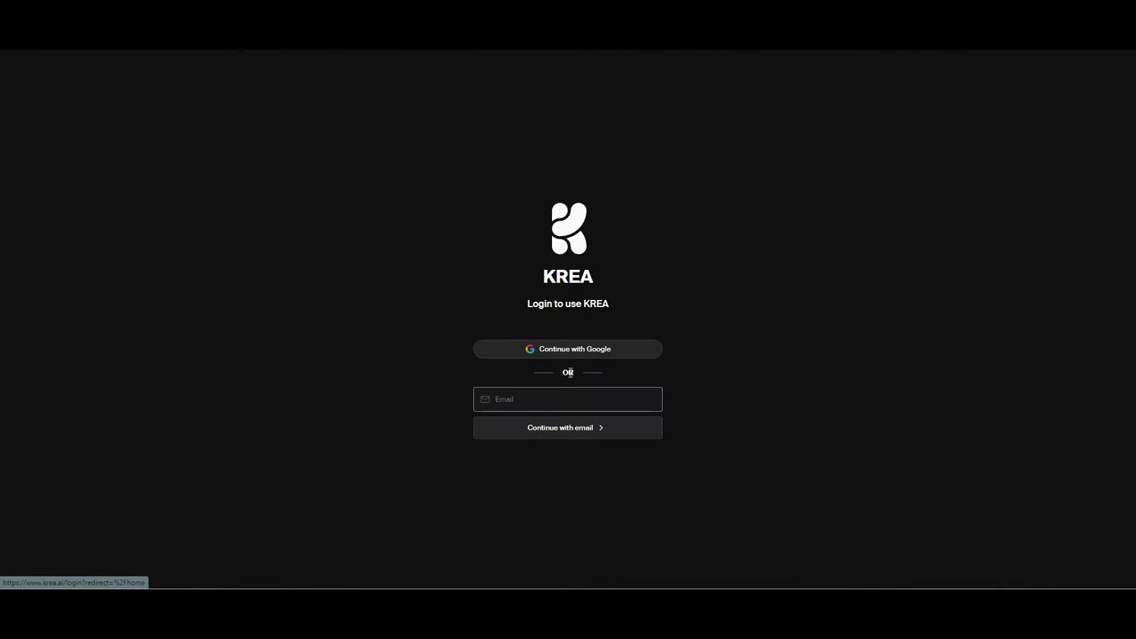
click(553, 429)
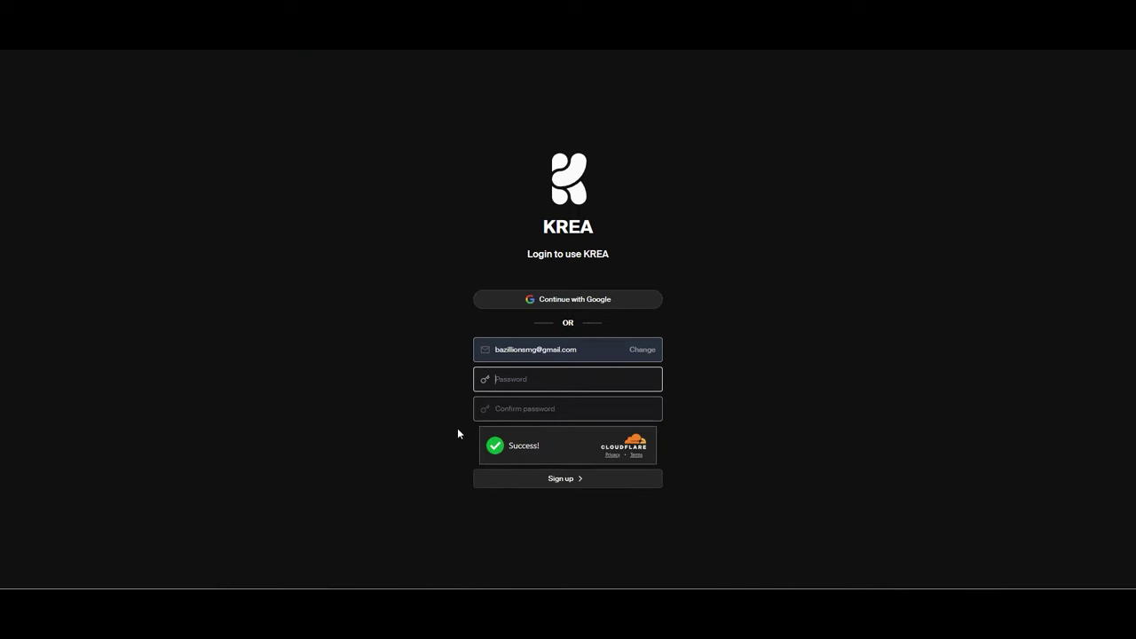
click(576, 481)
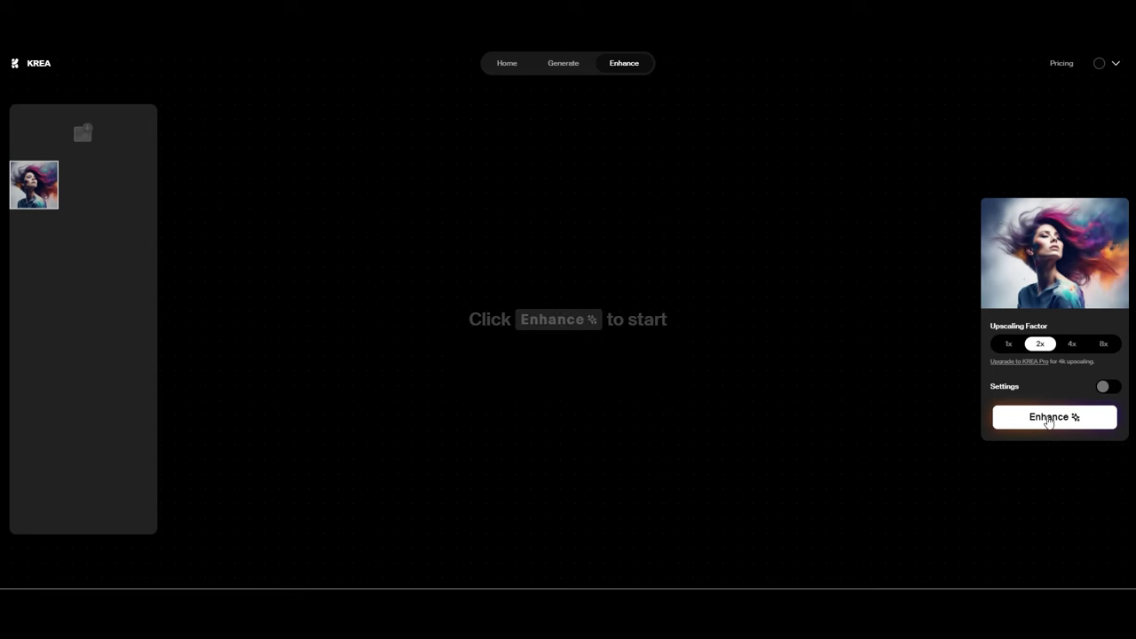
Step: Enhance the portrait at a 4x upscaling factor with the detailed settings shown
click(1073, 348)
click(1102, 391)
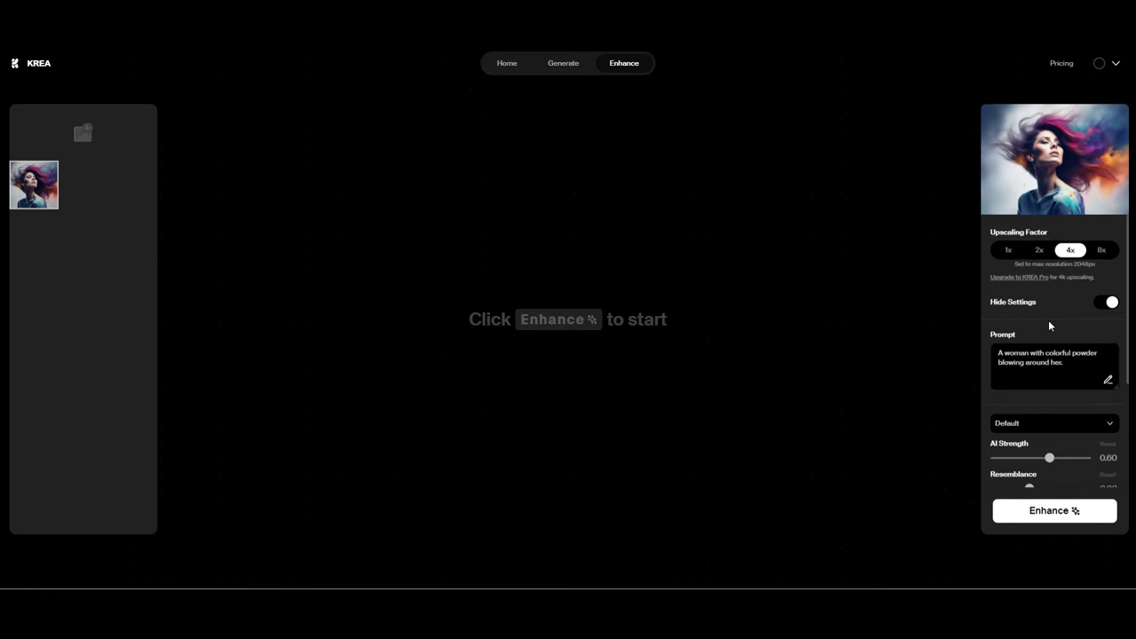
scroll(1049, 326, down, 1)
scroll(1006, 343, down, 2)
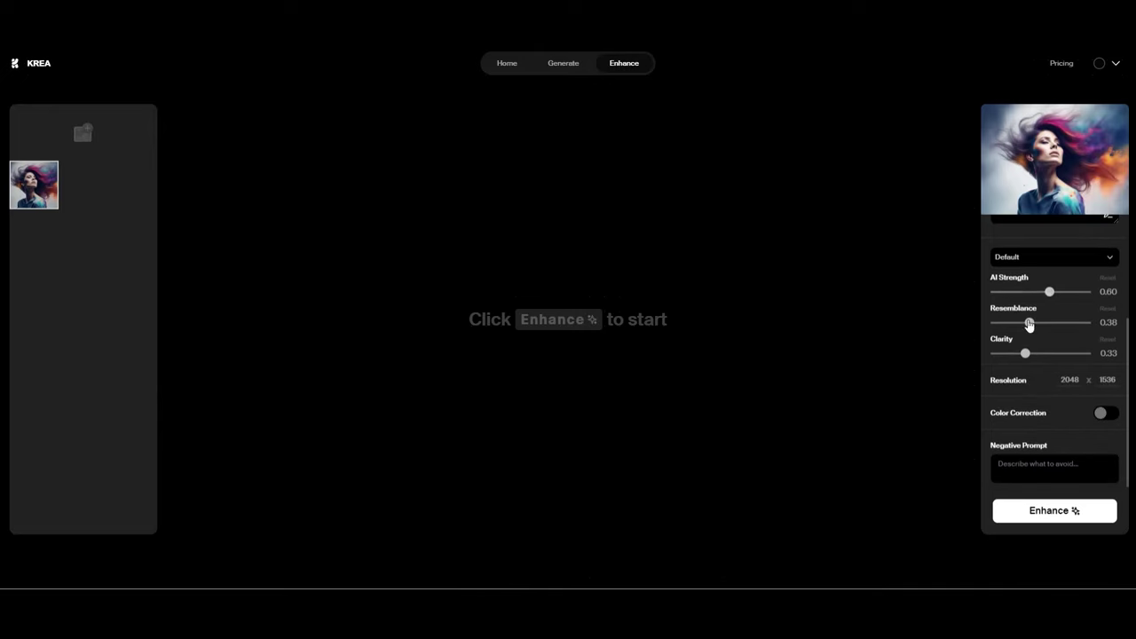
scroll(1035, 422, up, 3)
scroll(1042, 413, down, 3)
click(1060, 512)
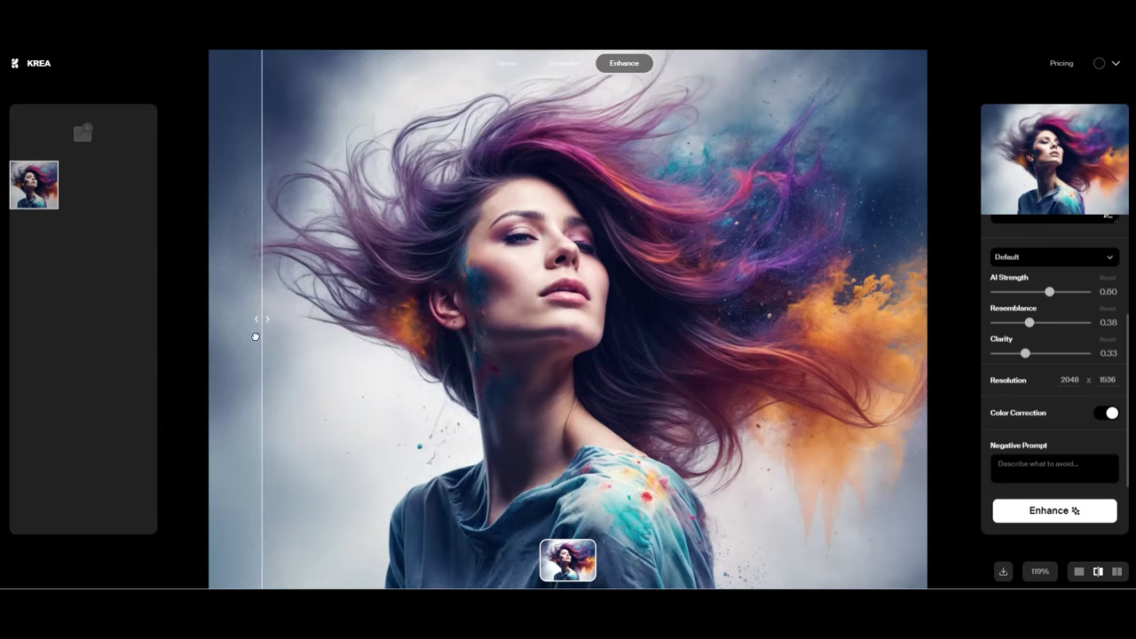
Step: Raise the sliders to AI Strength 0.85, Resemblance 0.49, Clarity 0.65 and enhance again
scroll(515, 328, up, 5)
scroll(519, 314, down, 3)
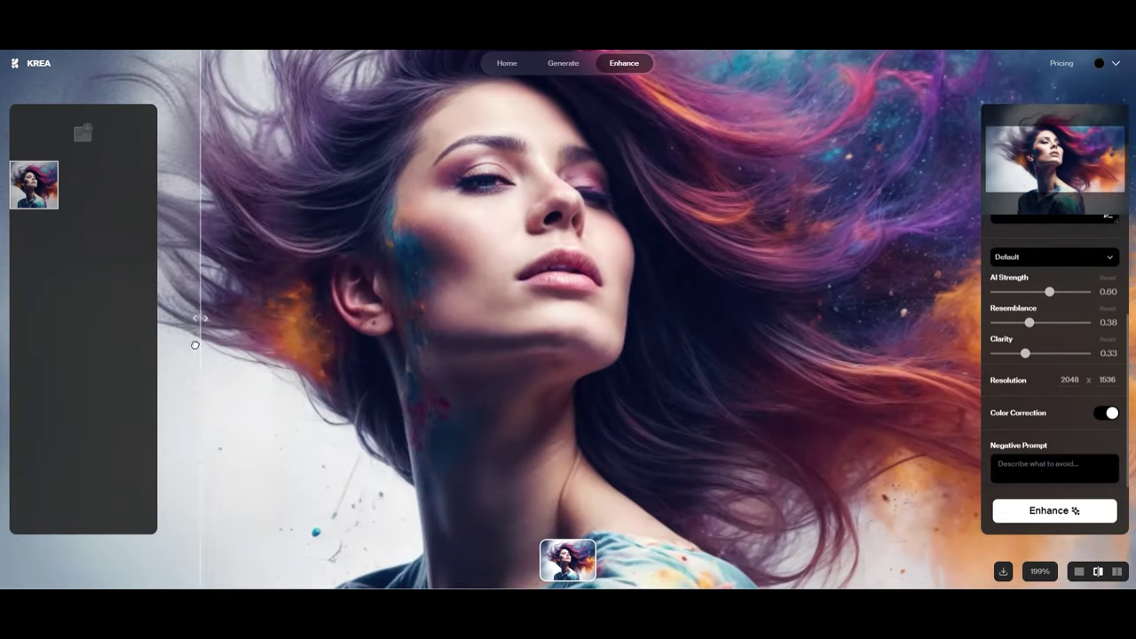
scroll(460, 365, down, 4)
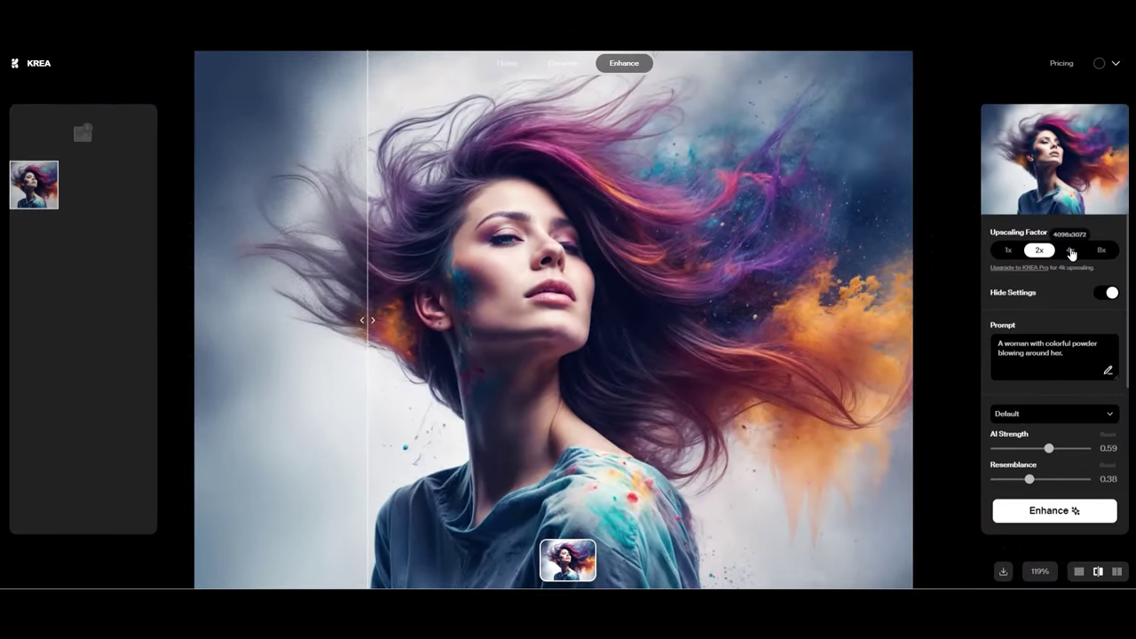
scroll(1056, 355, down, 3)
drag(1049, 291, 1067, 293)
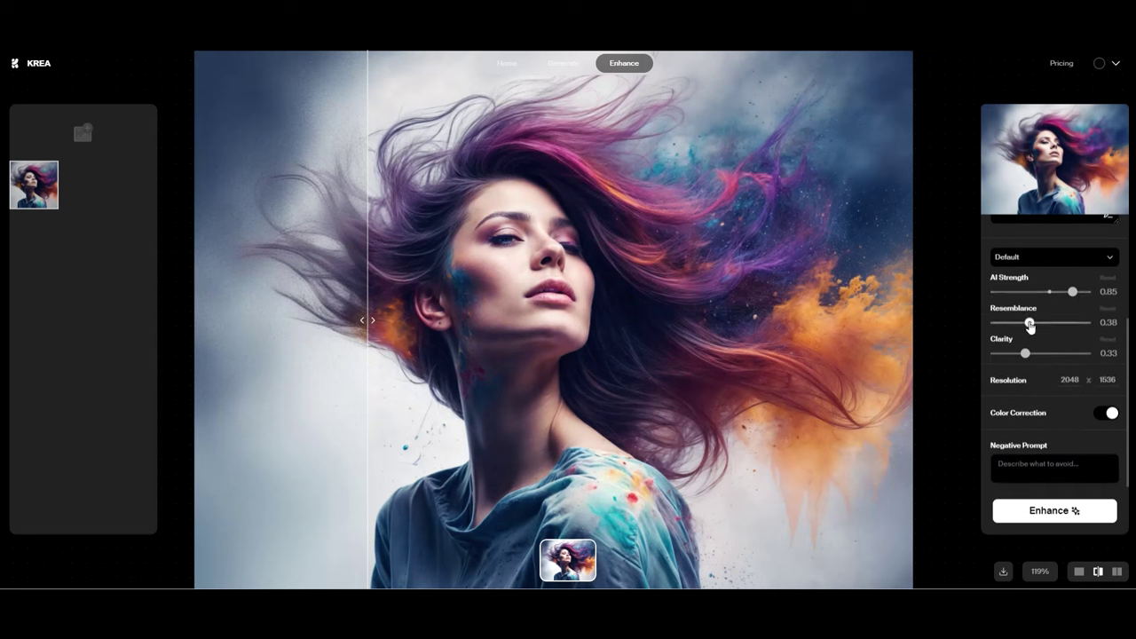
click(1074, 512)
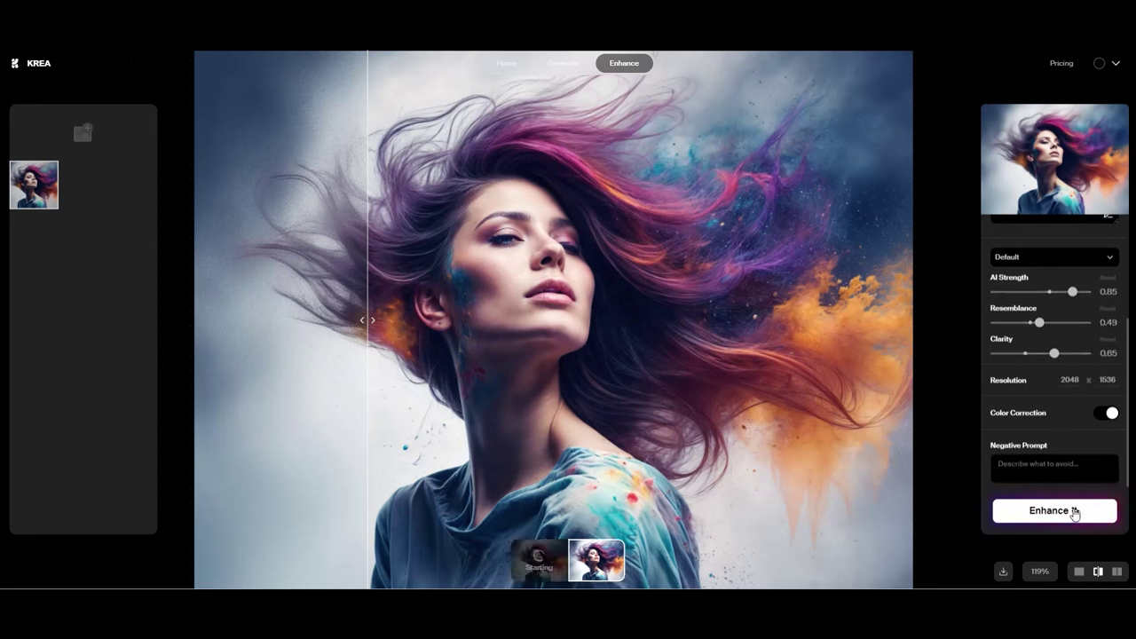
Step: Compare the newest enhancement with the original across the hair, face and right side
click(540, 552)
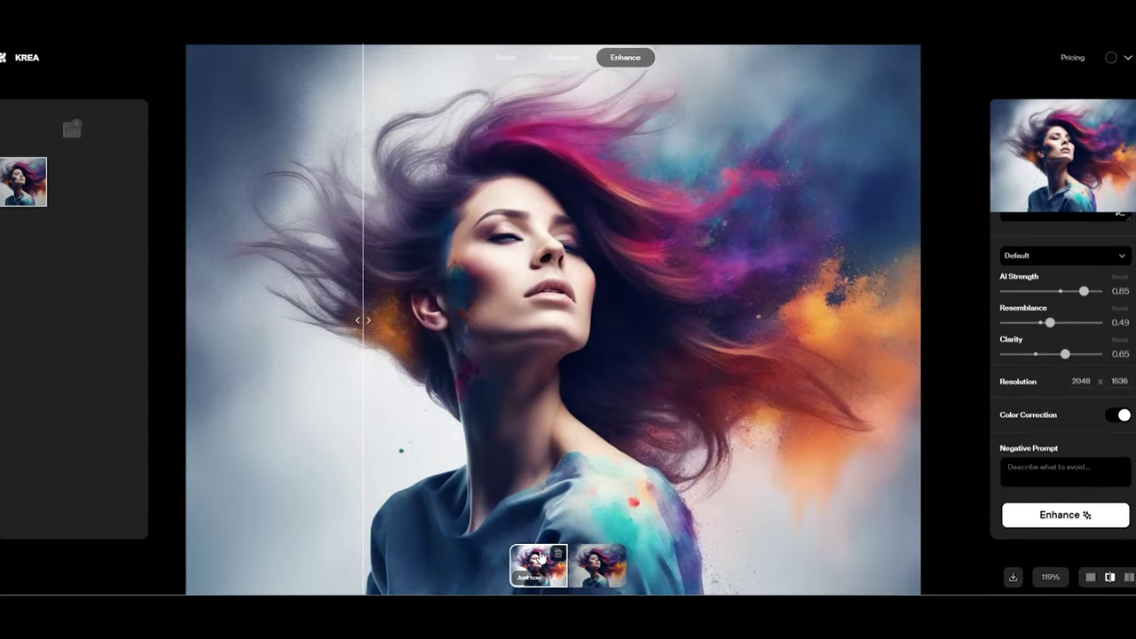
drag(222, 364, 826, 421)
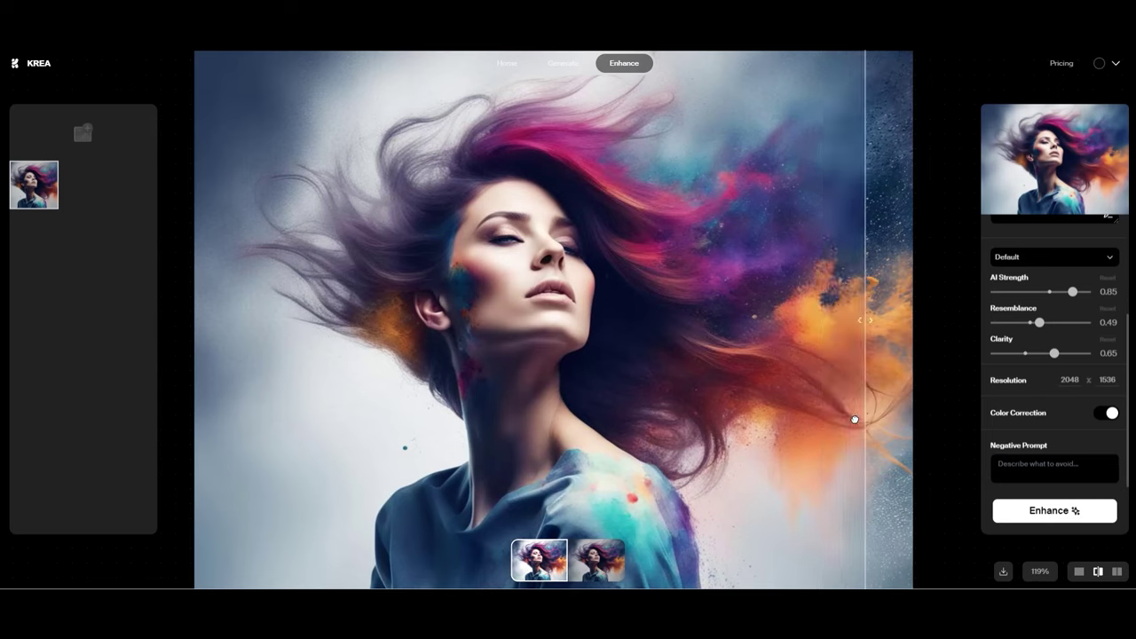
mouse_move(744, 428)
mouse_down()
mouse_move(795, 426)
mouse_move(737, 440)
mouse_up()
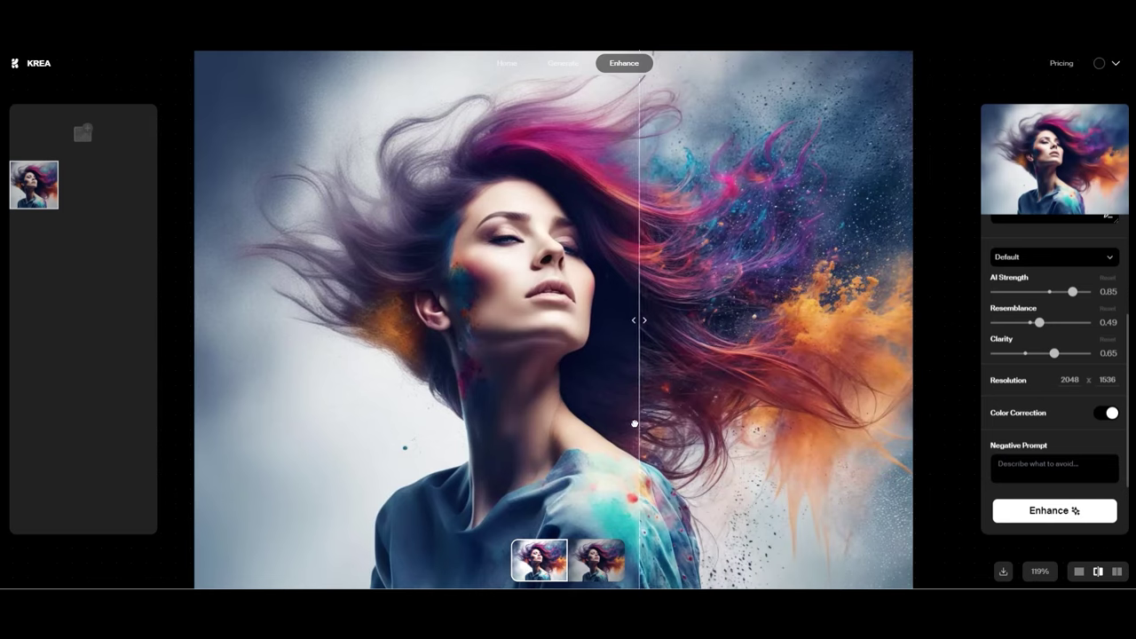
drag(635, 424, 472, 391)
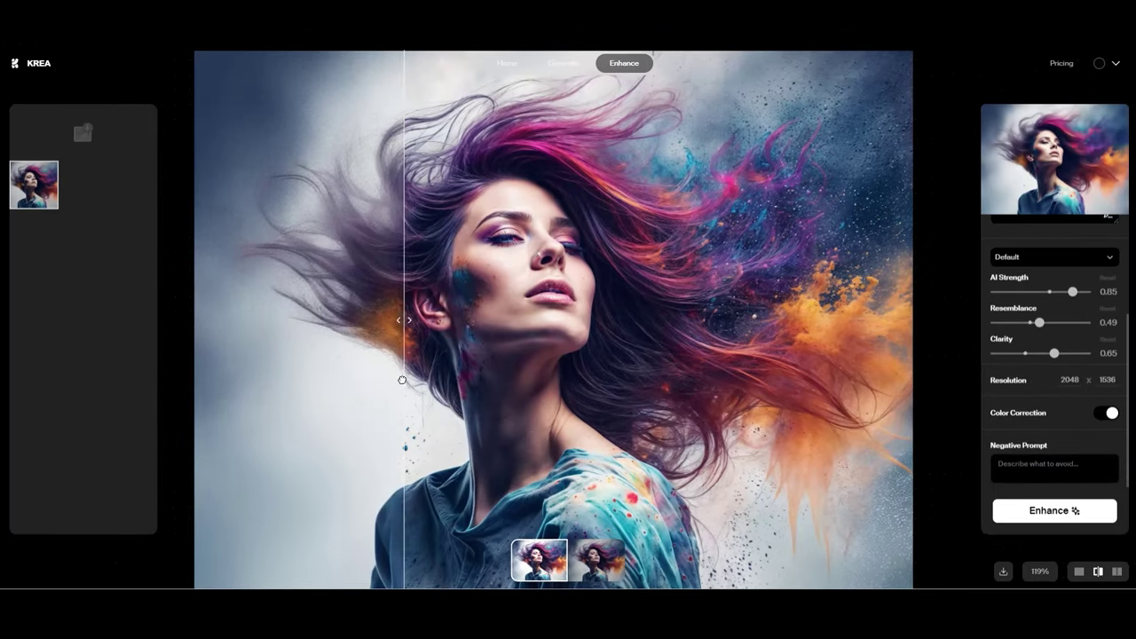
mouse_move(403, 380)
mouse_down()
mouse_move(187, 329)
mouse_move(578, 375)
mouse_move(400, 359)
mouse_up()
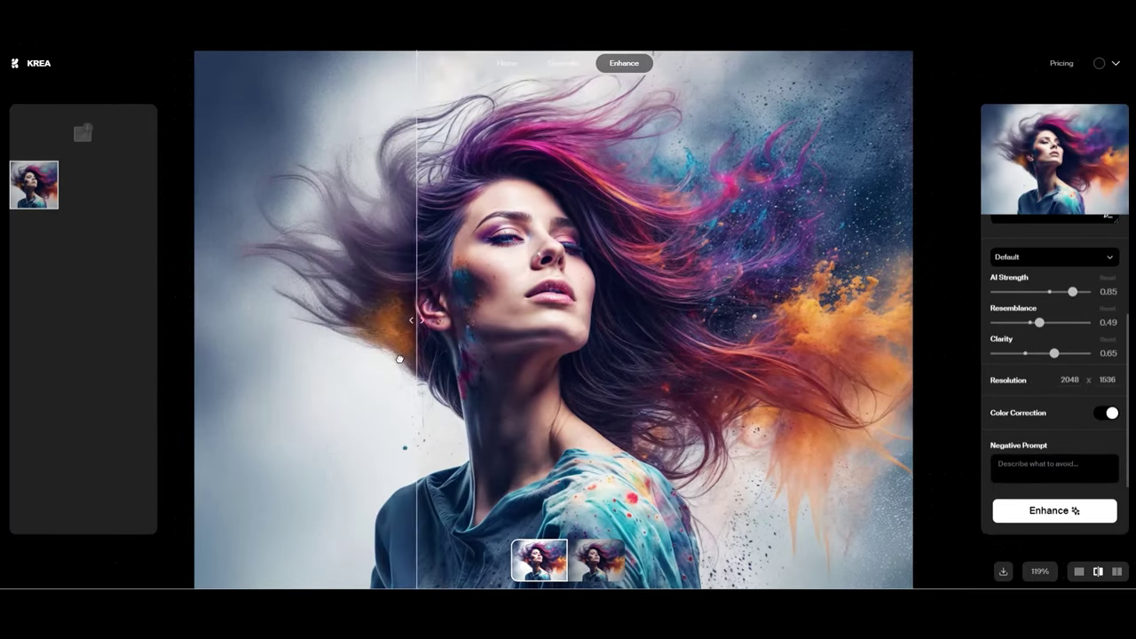
Step: Push AI Strength, Resemblance and Clarity to maximum and run another enhancement
scroll(399, 358, up, 5)
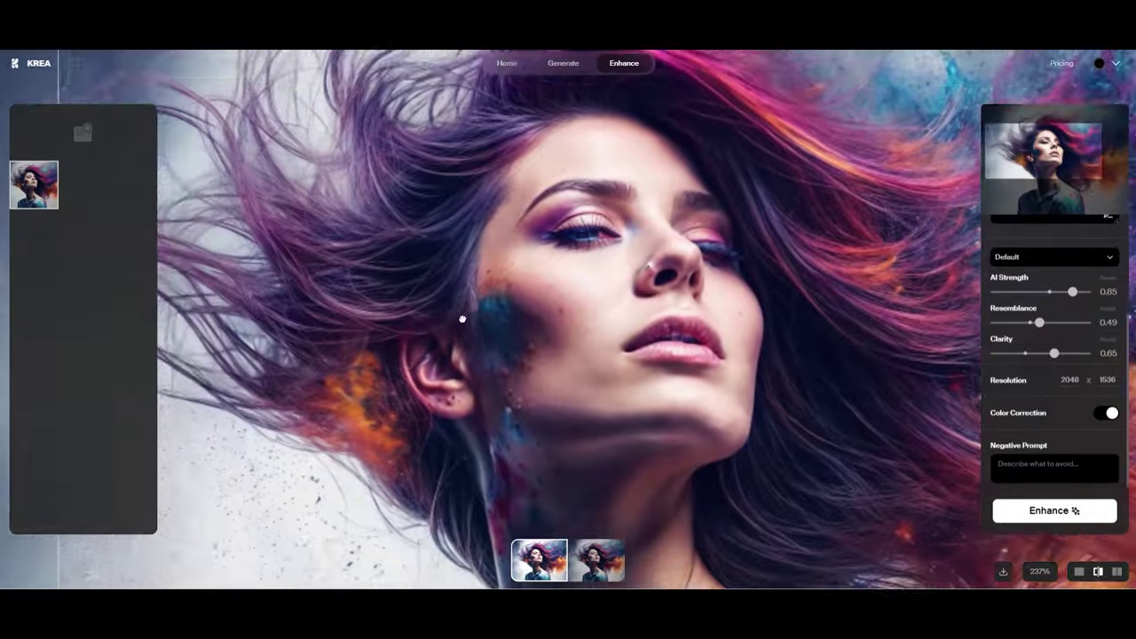
scroll(740, 368, up, 3)
scroll(728, 362, down, 8)
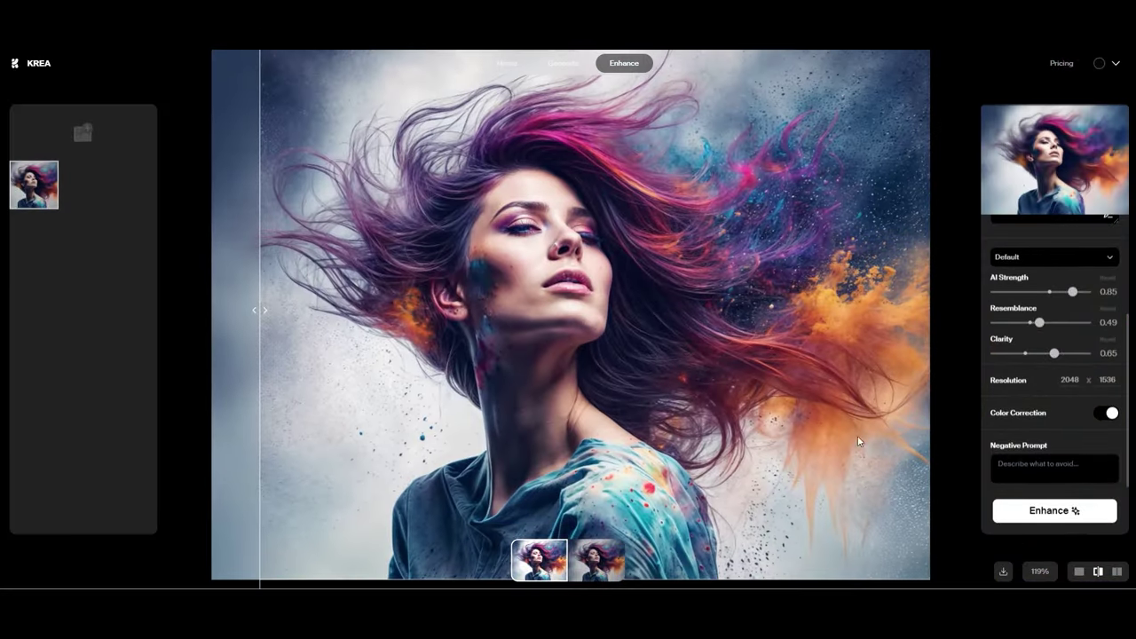
scroll(1052, 388, up, 4)
scroll(1060, 355, down, 4)
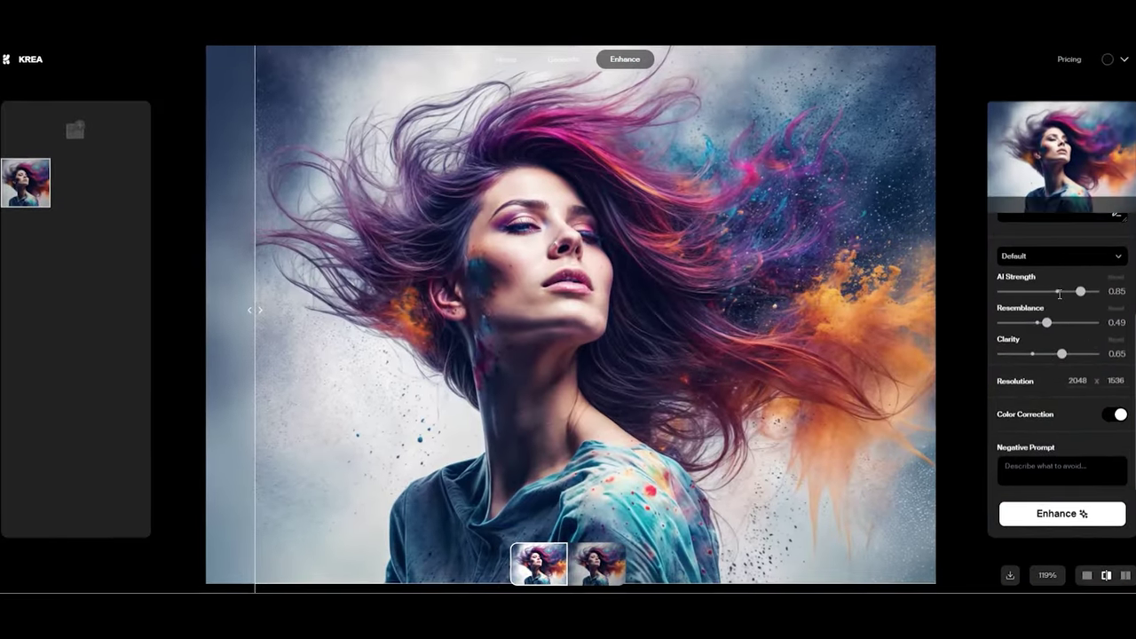
drag(1085, 292, 1102, 292)
drag(1051, 323, 1102, 354)
click(1065, 515)
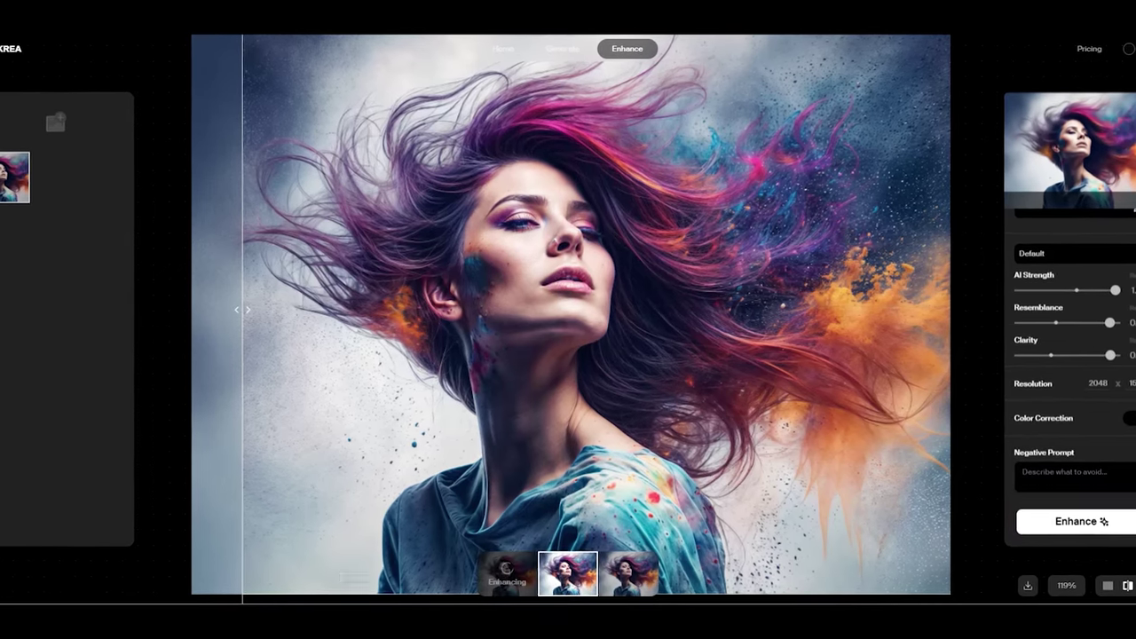
Step: Compare the maximum-strength result against the original and view the third version
drag(243, 313, 796, 330)
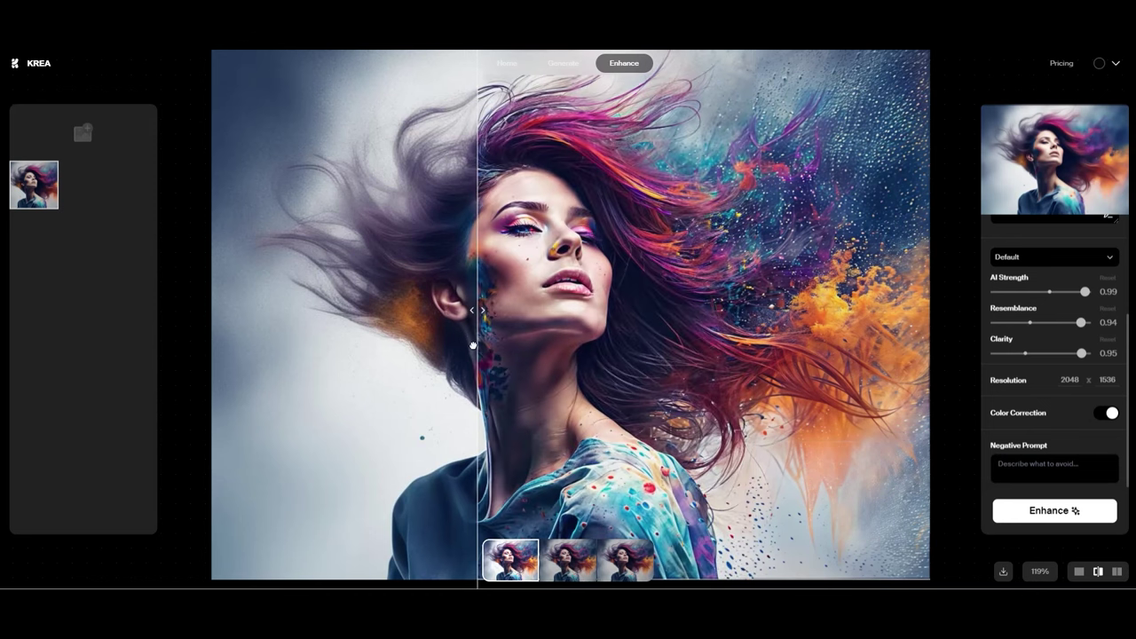
drag(392, 384, 206, 355)
click(625, 560)
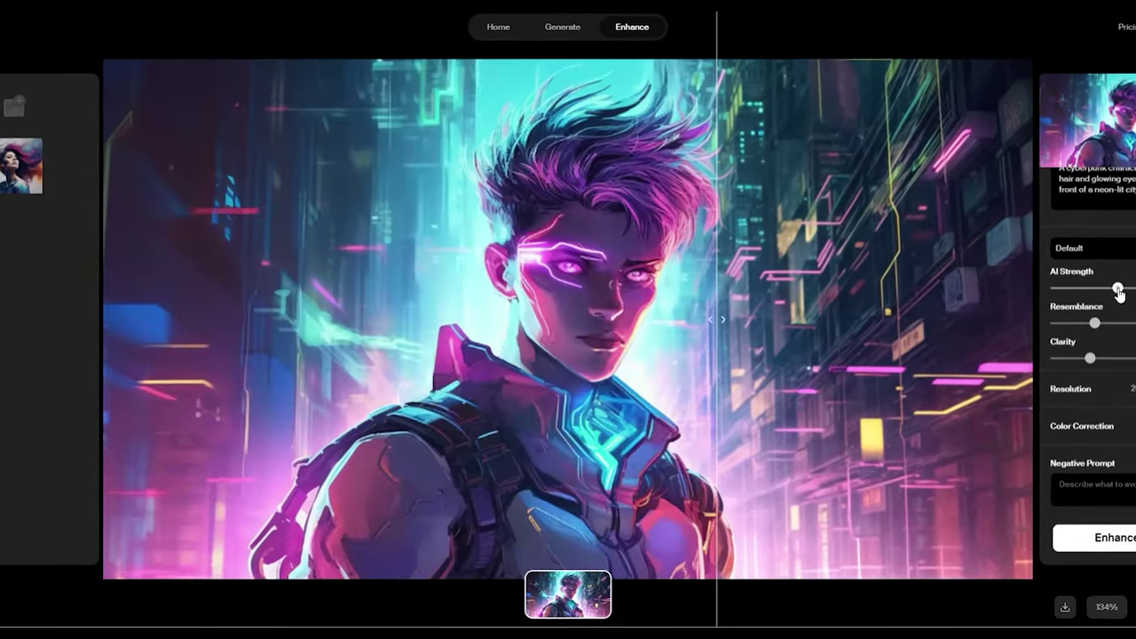
Step: Set AI Strength 0.98, Resemblance 0.91 and Clarity 0.92 in the enhancement settings
drag(1119, 294, 1135, 296)
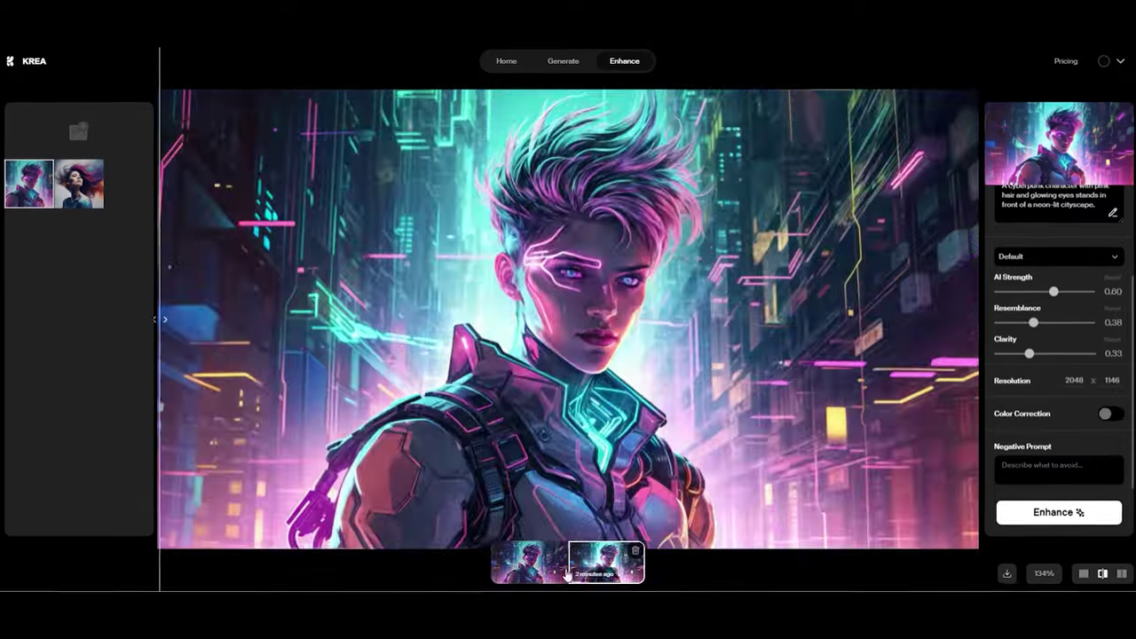
drag(1067, 291, 1085, 292)
drag(1038, 322, 1079, 322)
drag(1048, 353, 1081, 354)
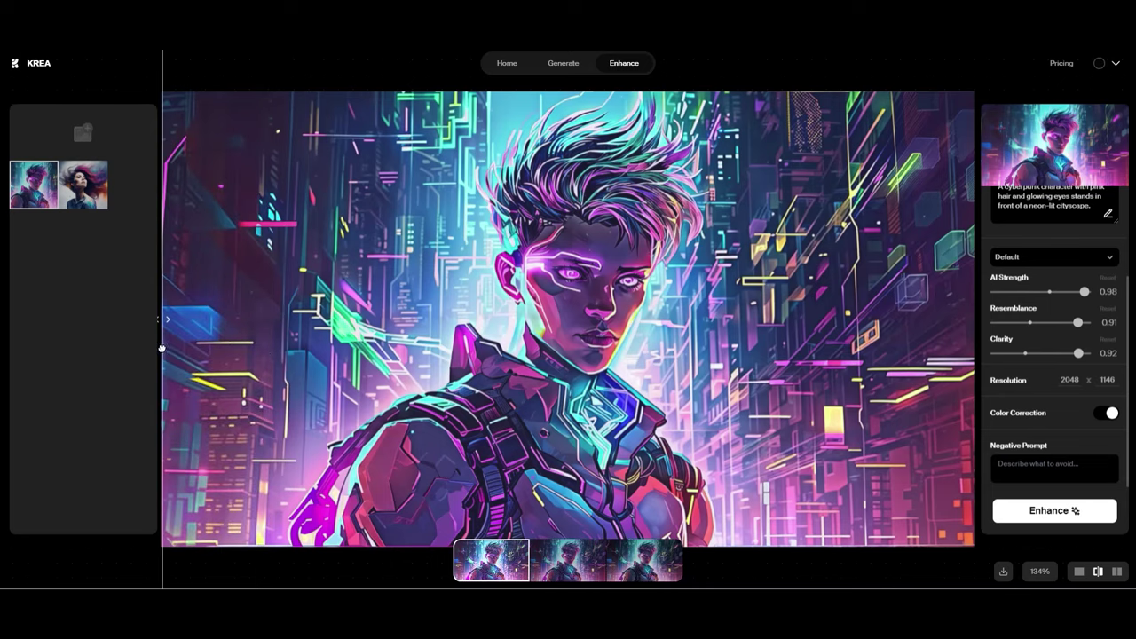
Step: Switch between the enhanced versions, ending on the higher-strength 0.98/0.91/0.92 one
click(645, 559)
click(489, 561)
click(620, 573)
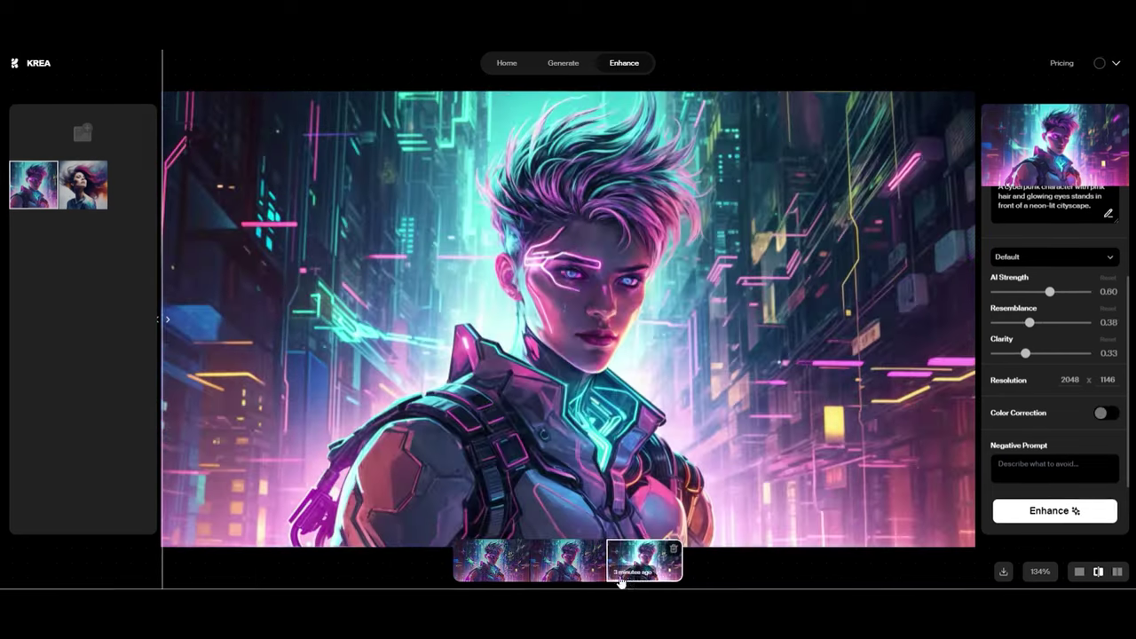
click(489, 561)
scroll(1057, 346, up, 3)
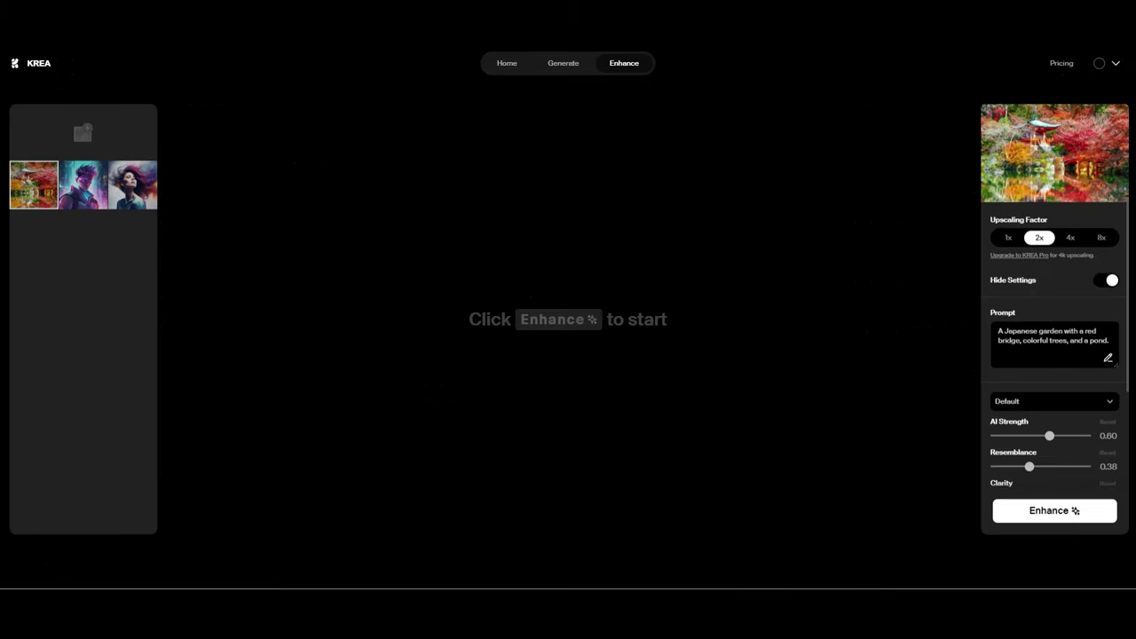
Step: Enhance the garden image with Color Correction on, then raise AI Strength to about 0.86
click(1096, 343)
scroll(1099, 335, down, 3)
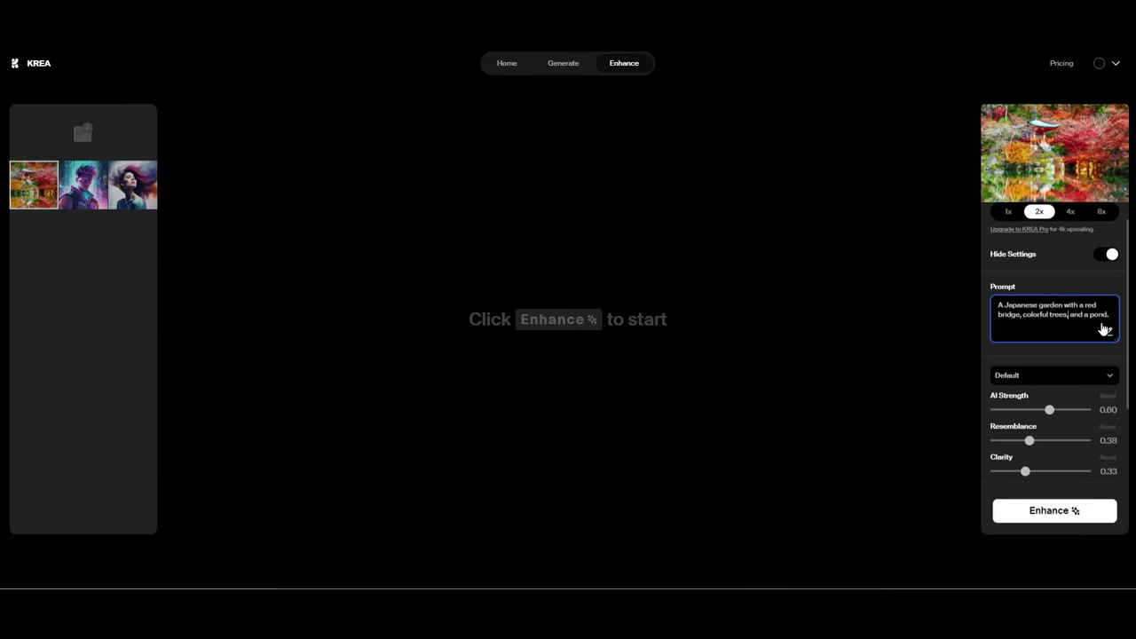
click(1107, 413)
scroll(1065, 405, up, 3)
scroll(1065, 406, down, 3)
click(1005, 515)
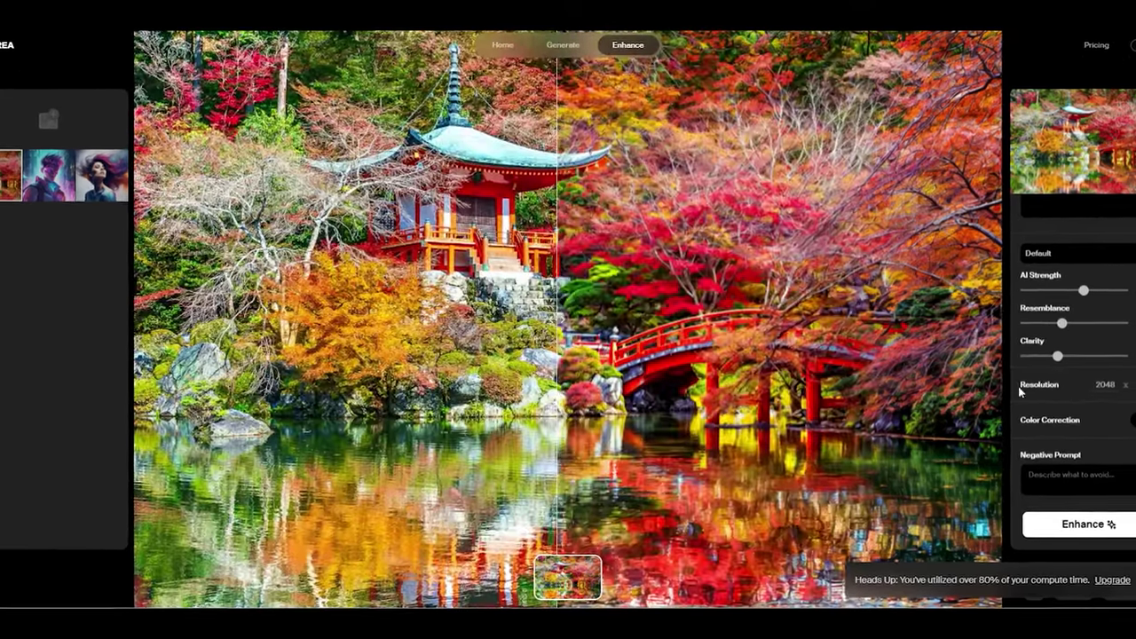
drag(1052, 291, 1079, 298)
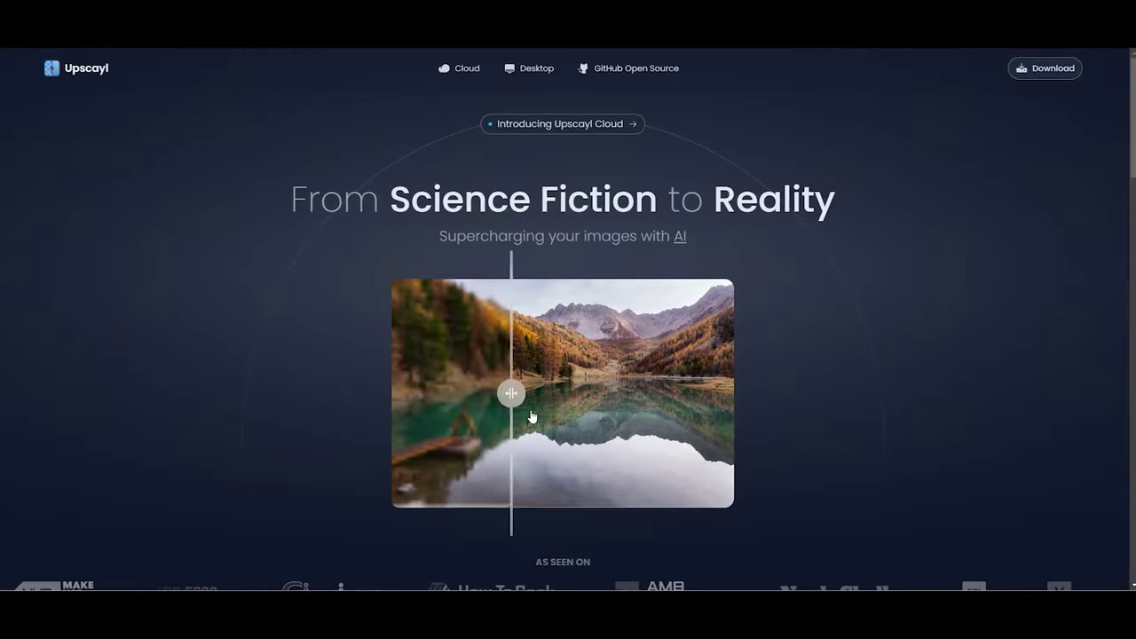
Step: Download the Windows EXE installer and install Upscayl 2.10.0 to the default folder
scroll(560, 338, down, 5)
scroll(329, 261, down, 2)
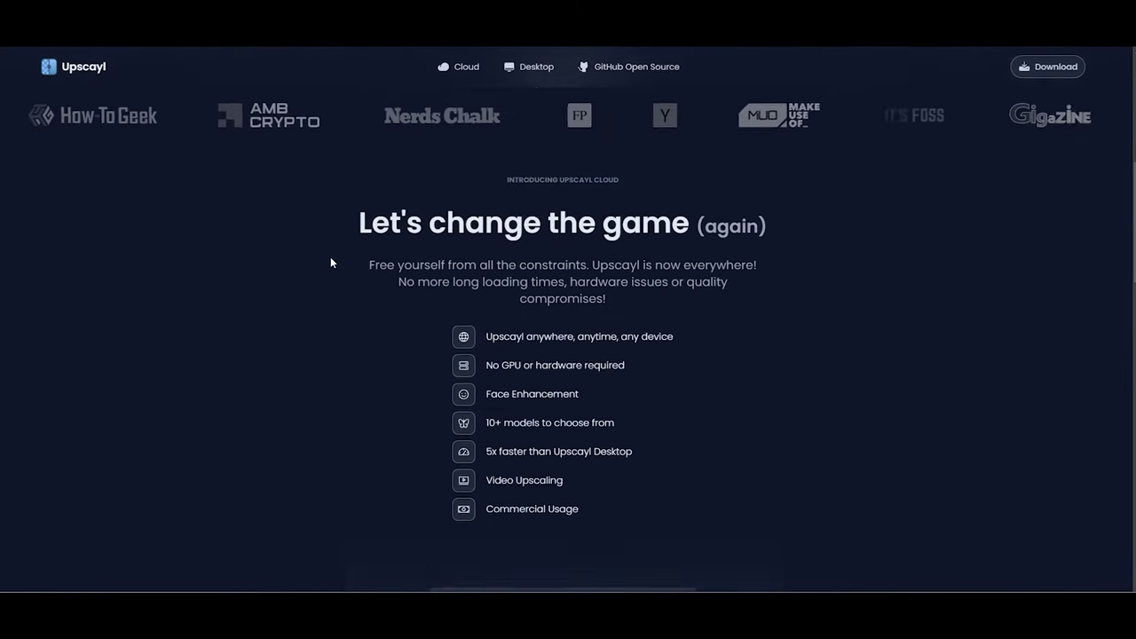
scroll(329, 257, down, 5)
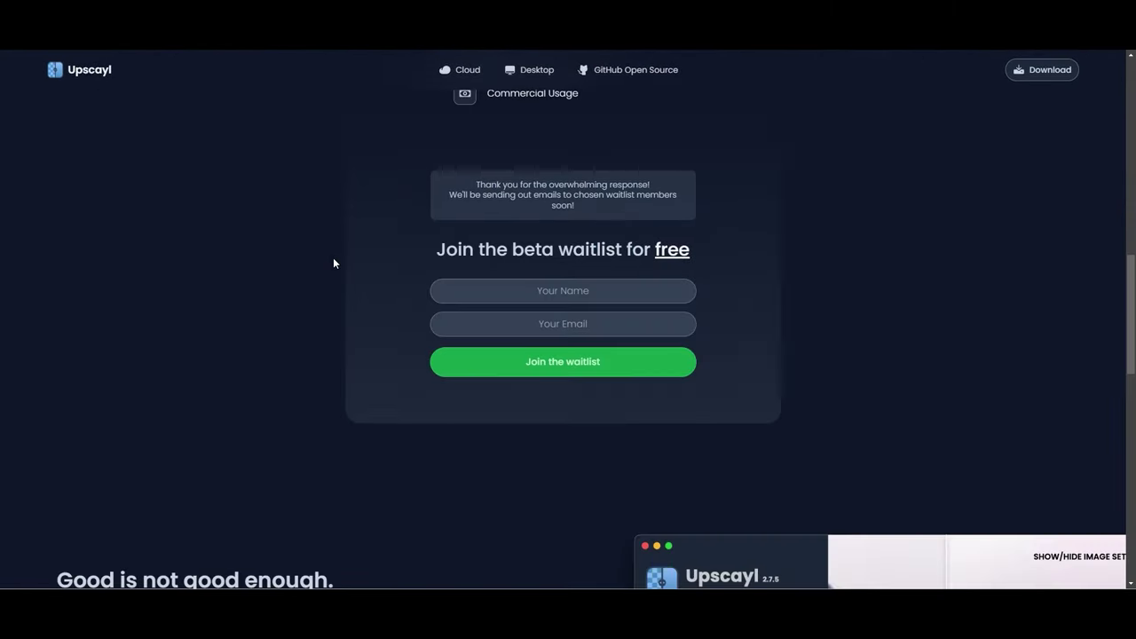
scroll(275, 254, down, 5)
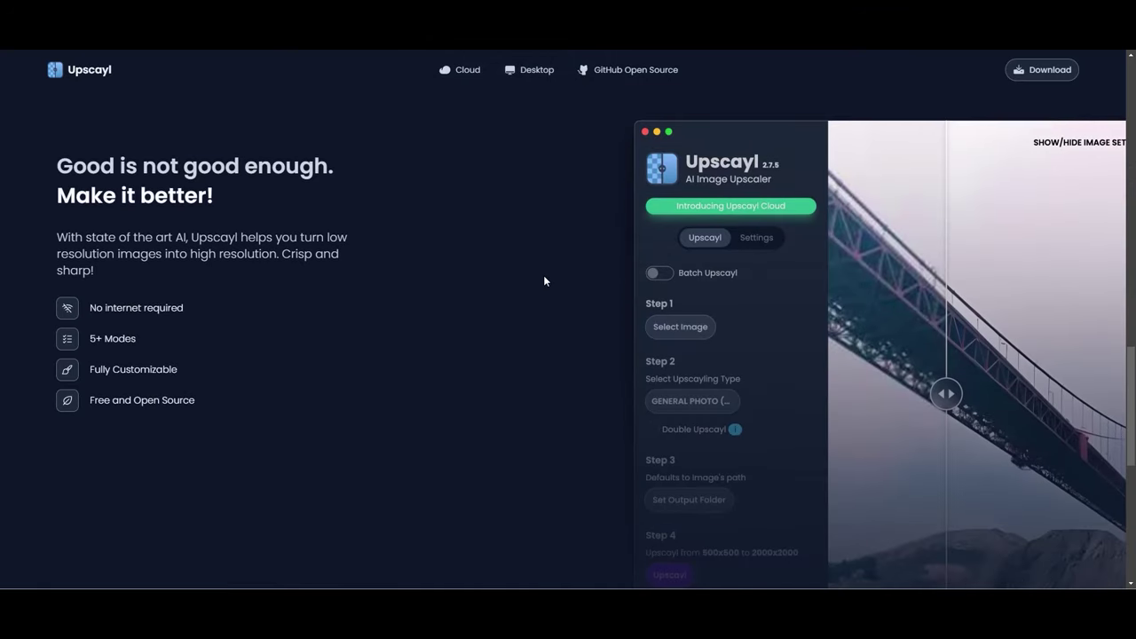
scroll(545, 280, down, 5)
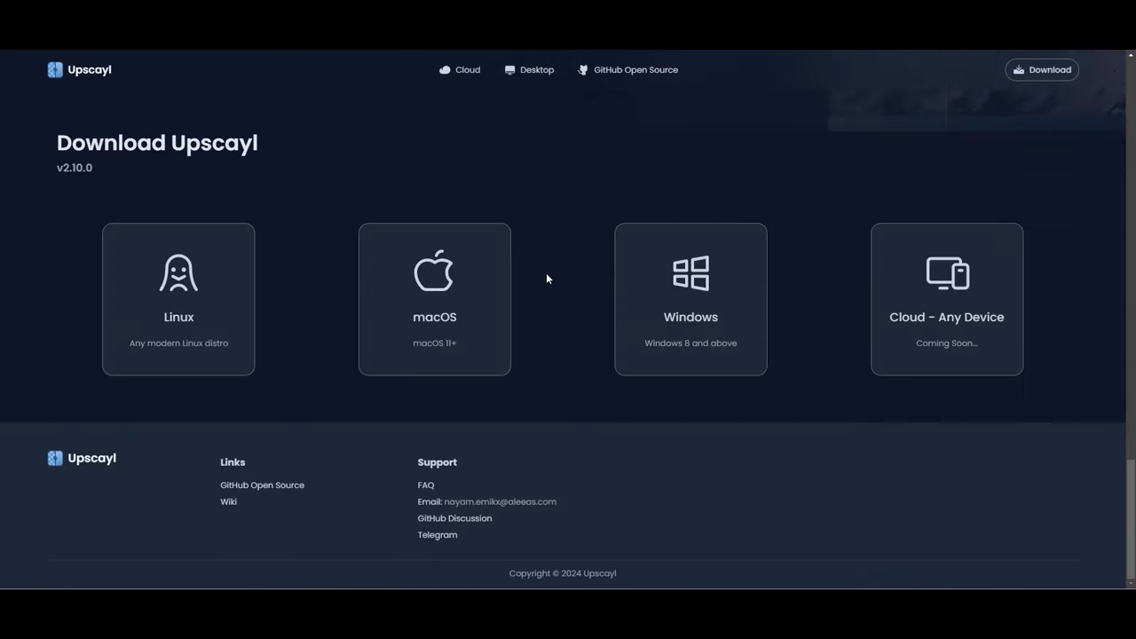
click(639, 298)
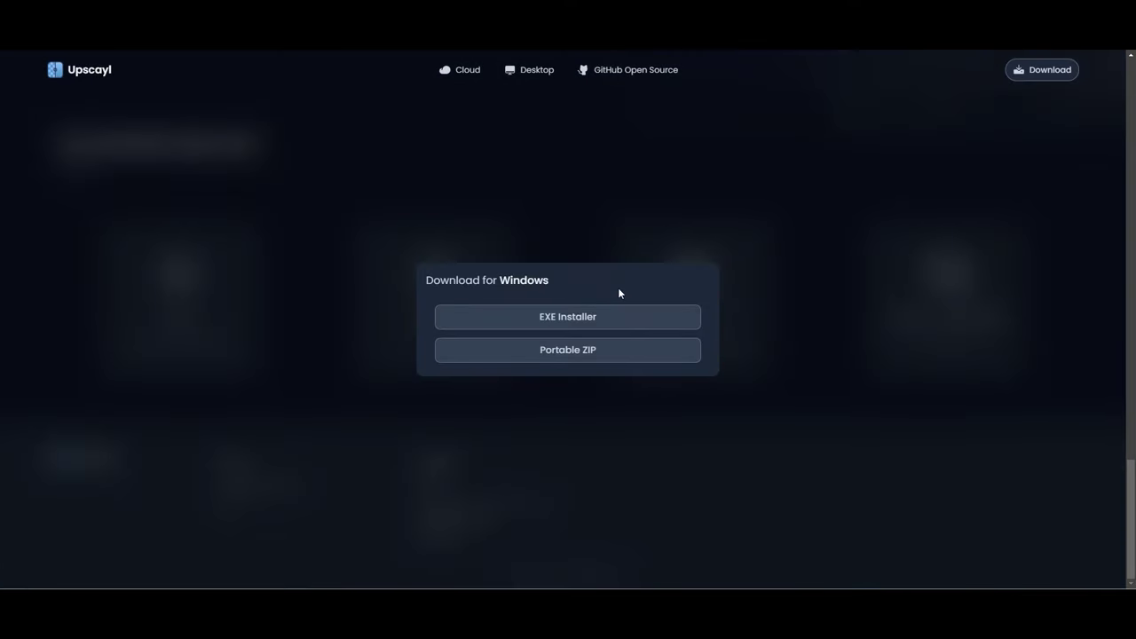
click(591, 318)
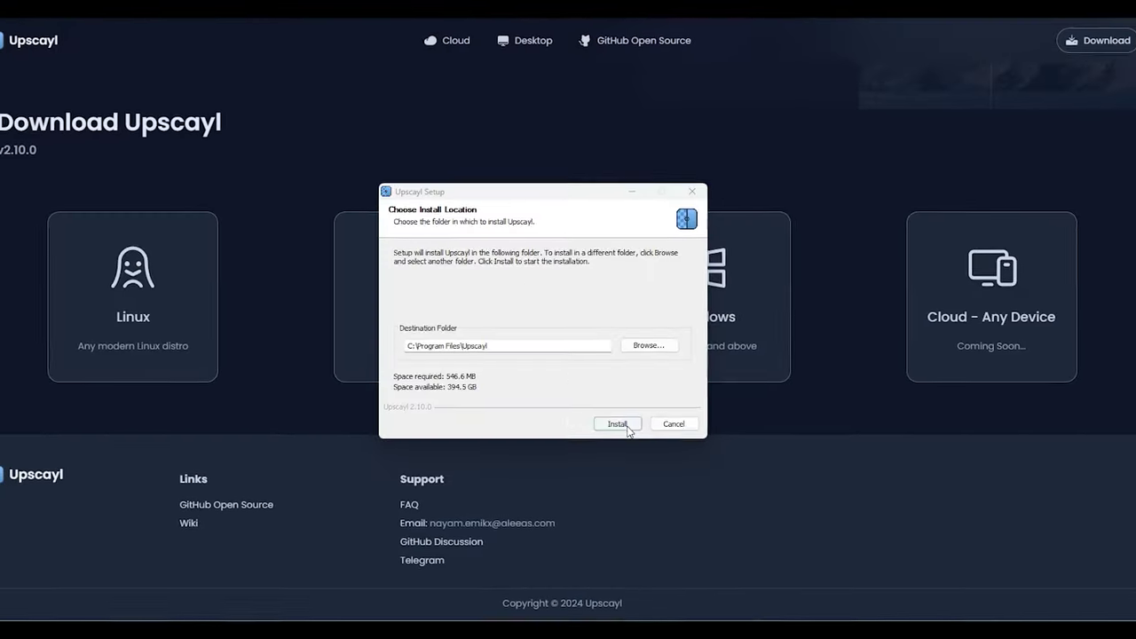
click(613, 416)
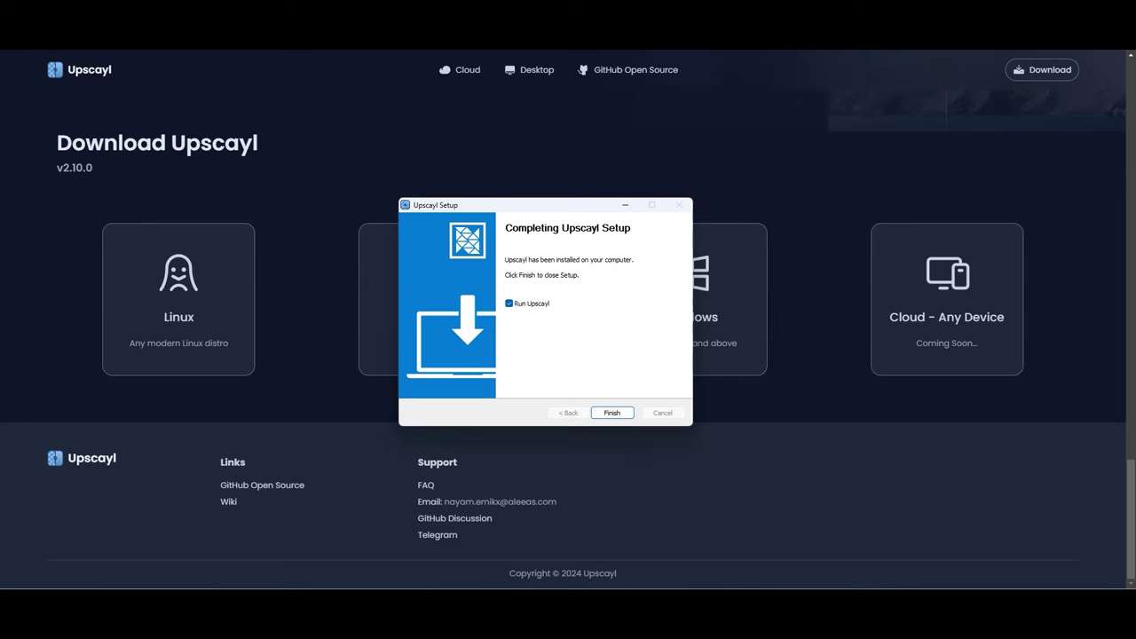
key(Return)
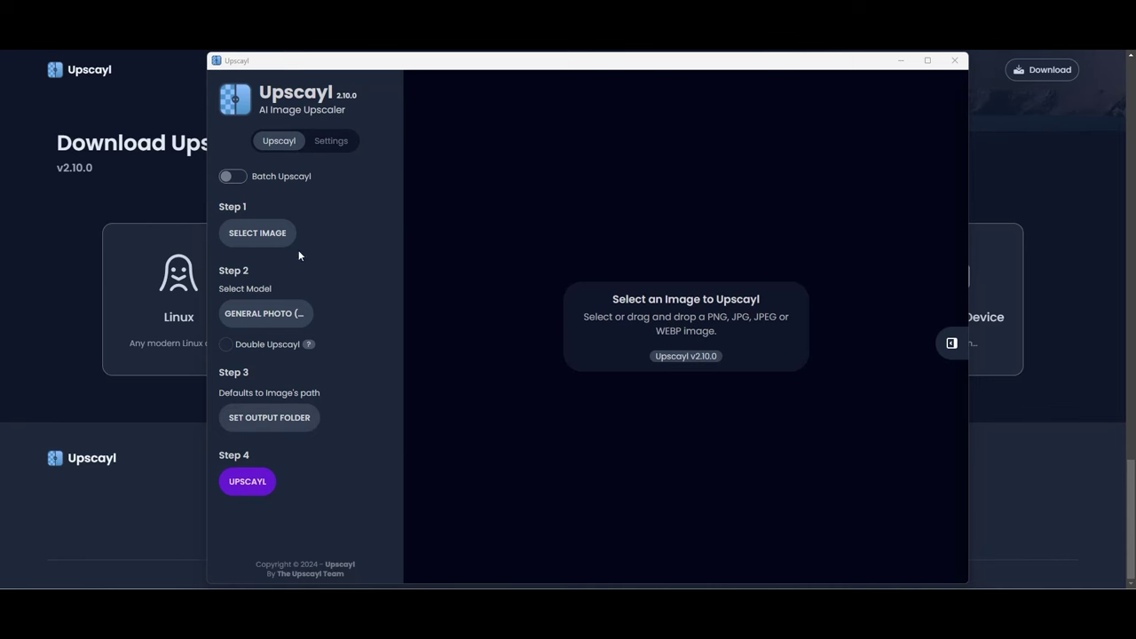
Step: Upscale the colourful-hair portrait with REAL-ESRGAN General Photo and compare it with the original
click(273, 230)
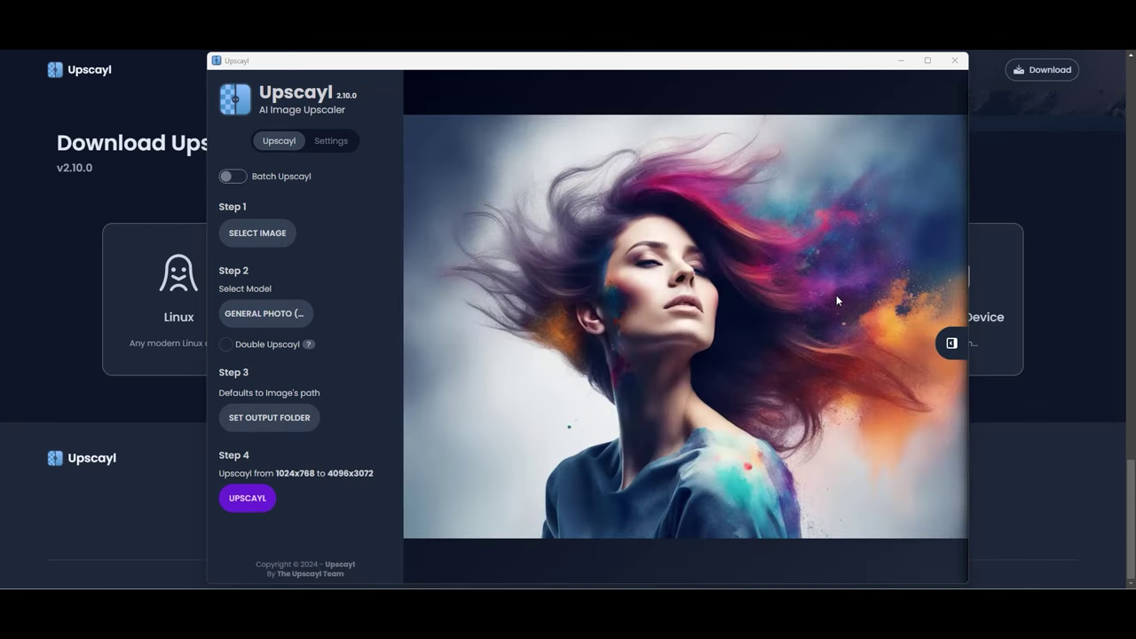
click(264, 314)
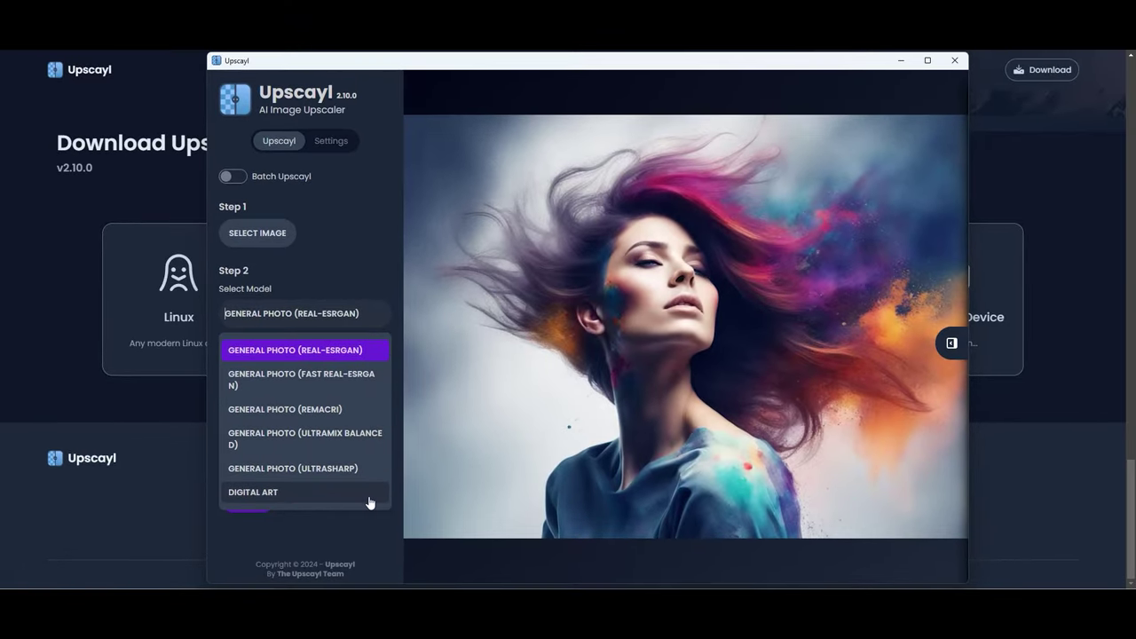
click(368, 267)
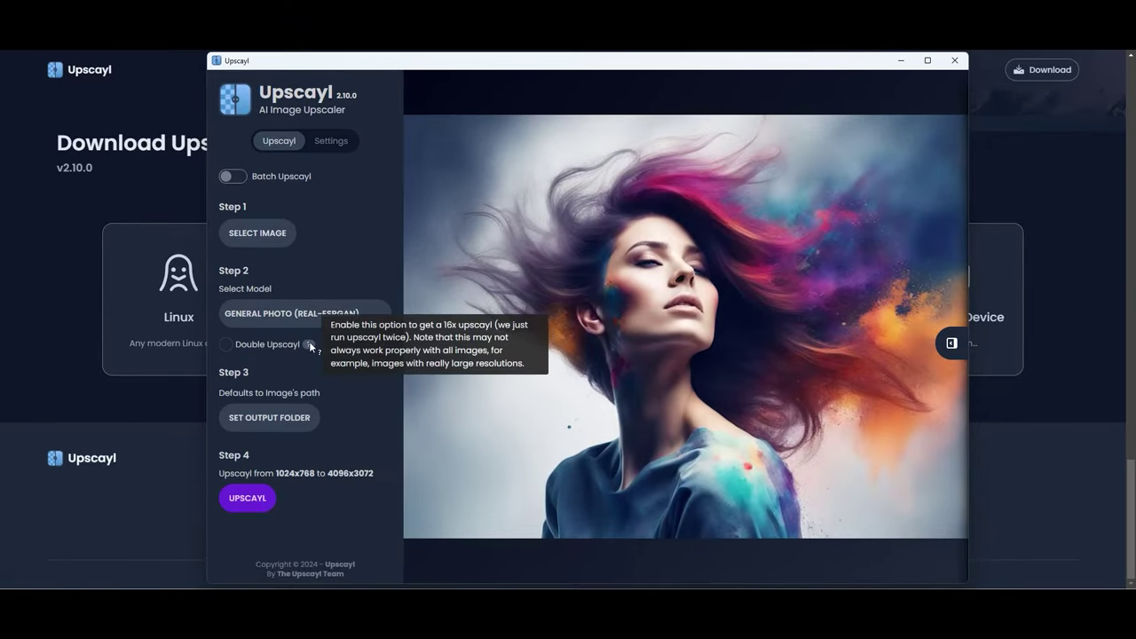
click(247, 500)
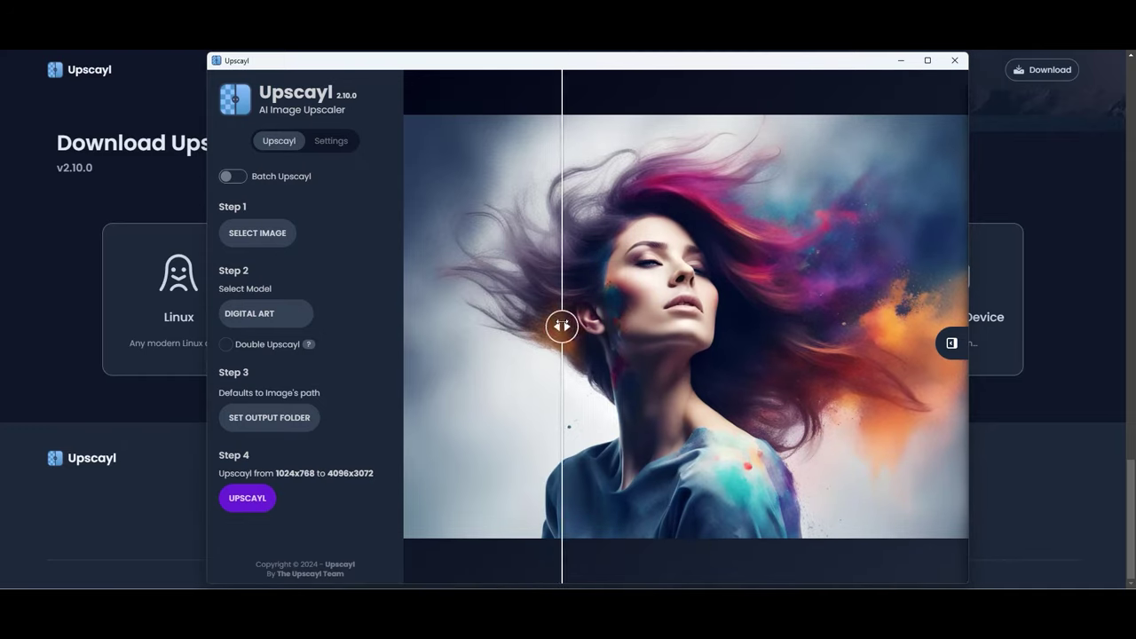
drag(563, 322, 407, 289)
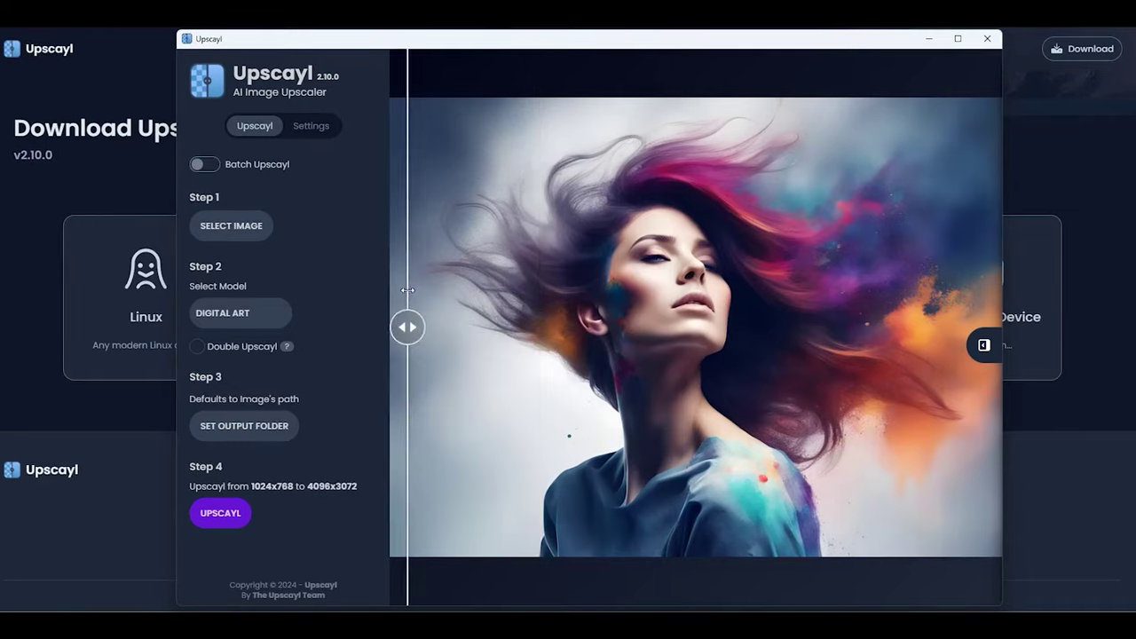
Step: Re-upscale with Digital Art, then General Photo (UltraSharp), comparing each to the original
click(241, 514)
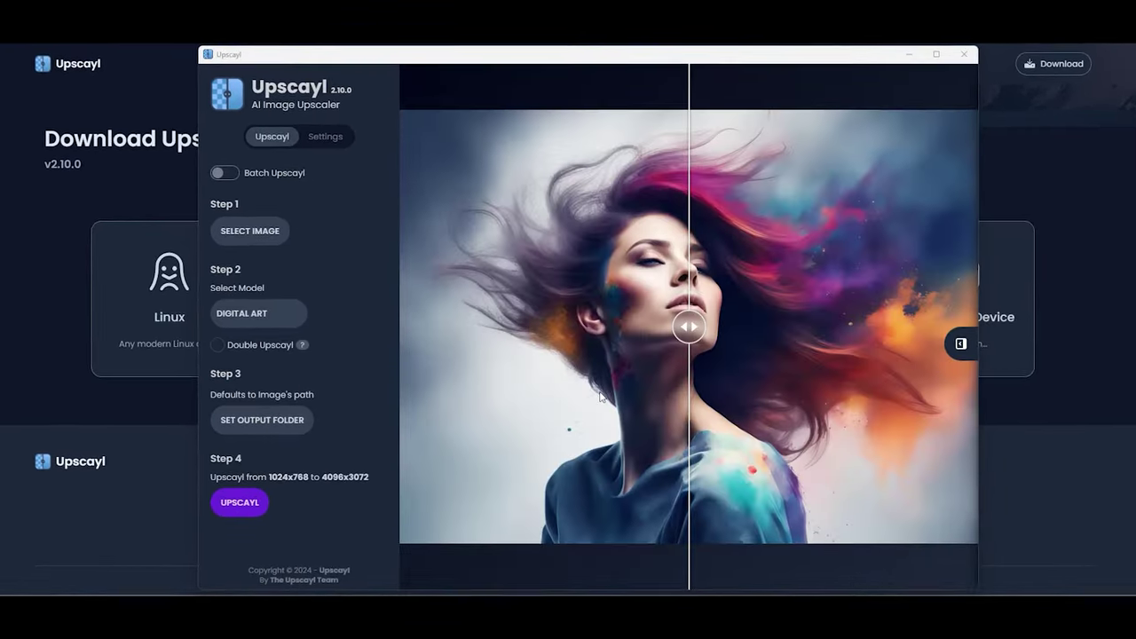
drag(689, 326, 640, 310)
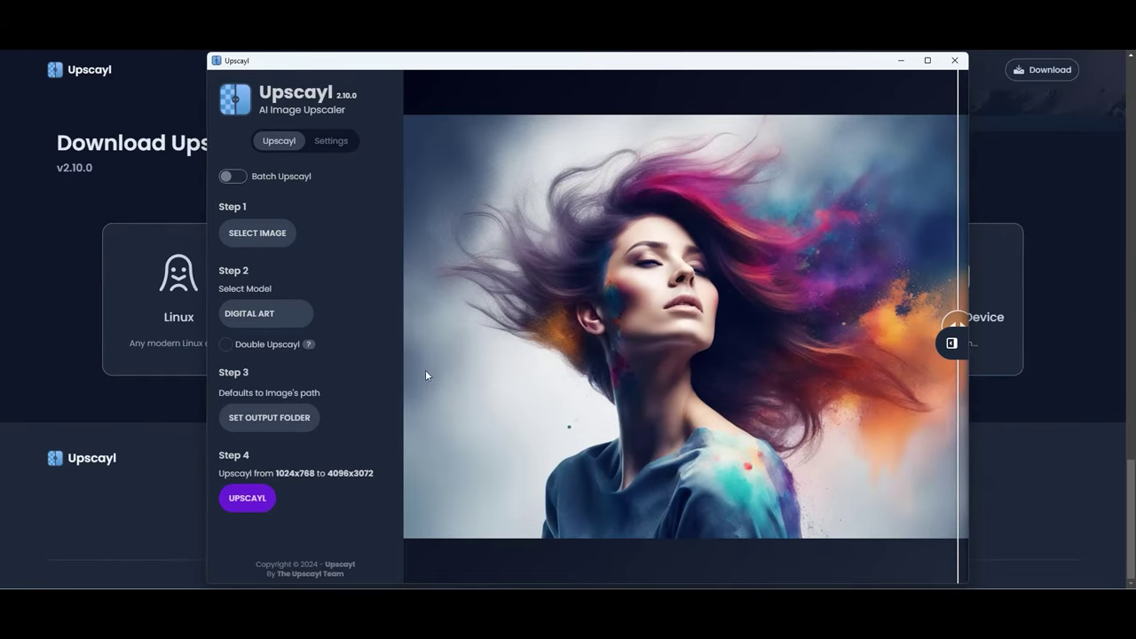
click(266, 314)
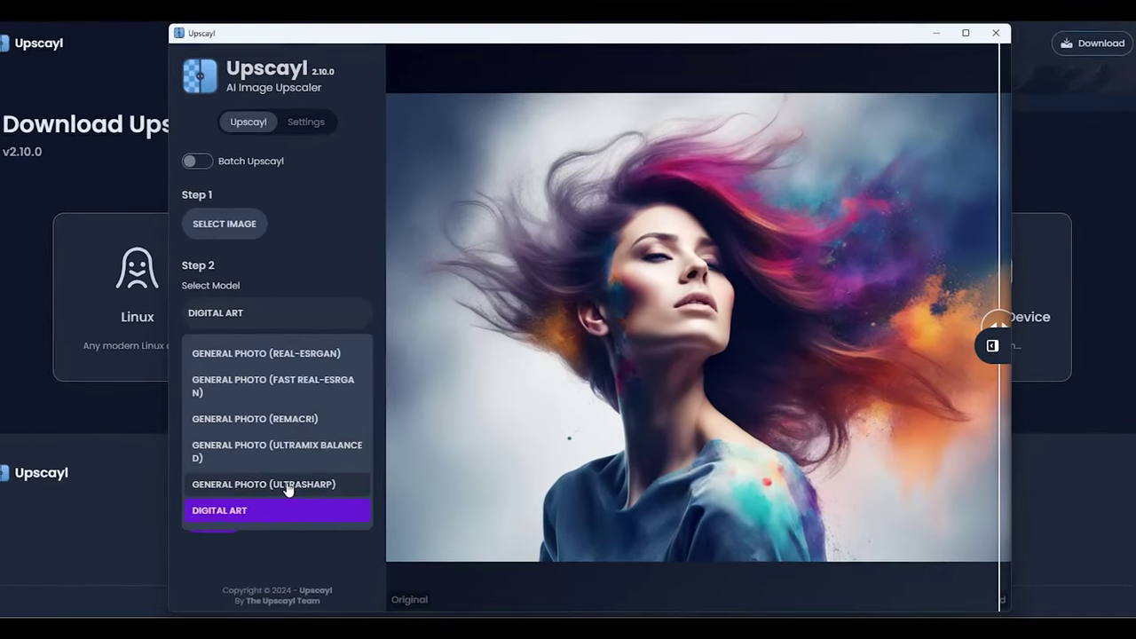
click(265, 415)
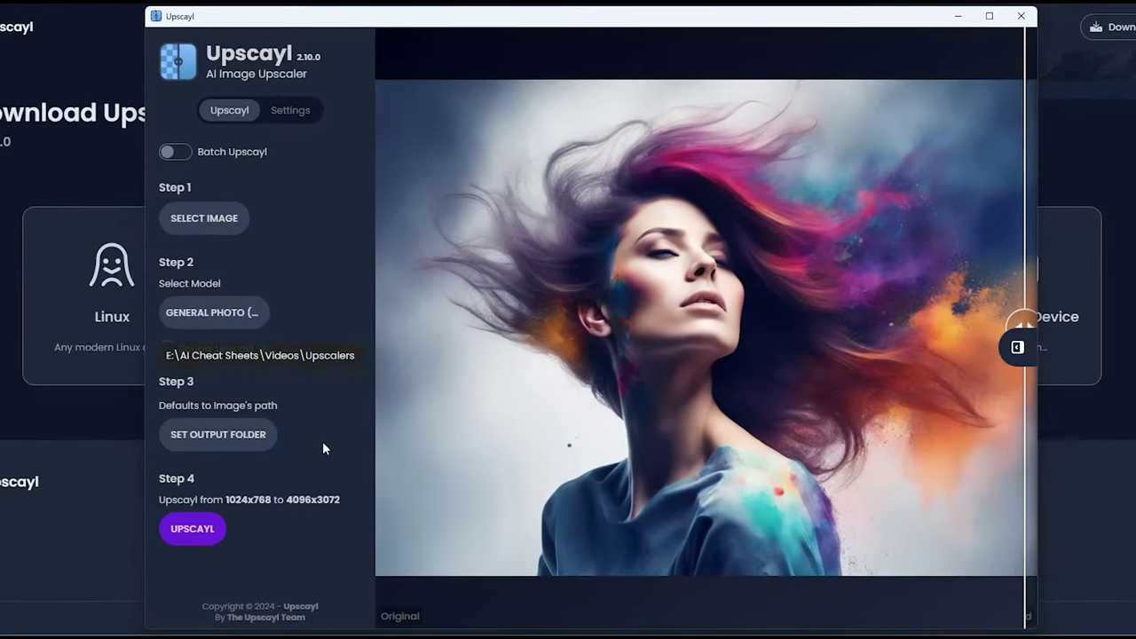
click(193, 530)
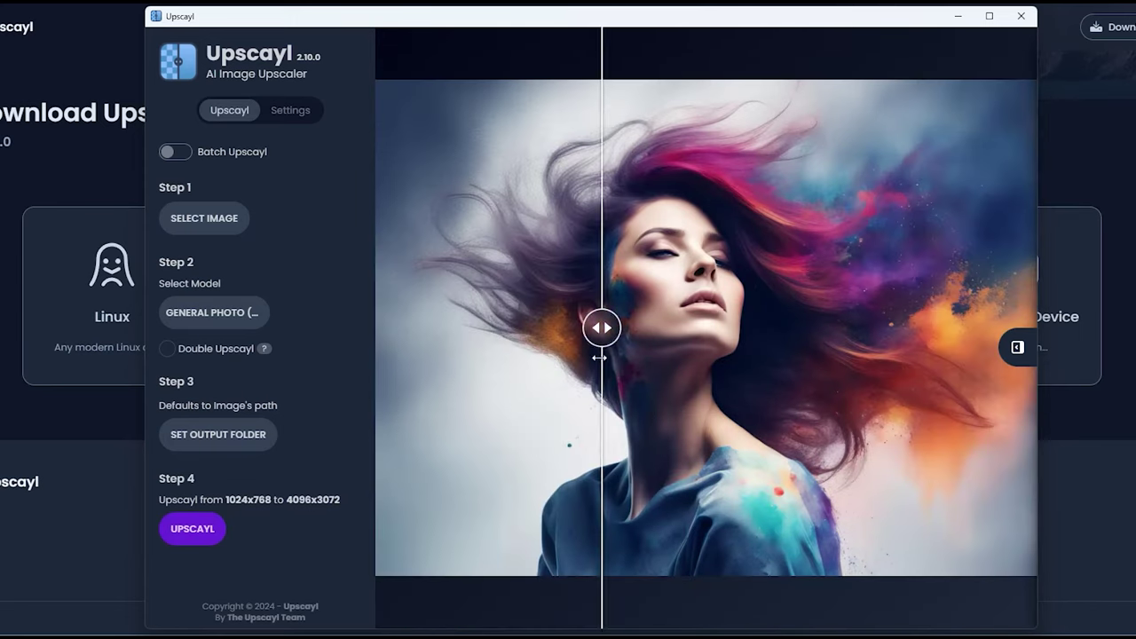
drag(566, 364, 369, 353)
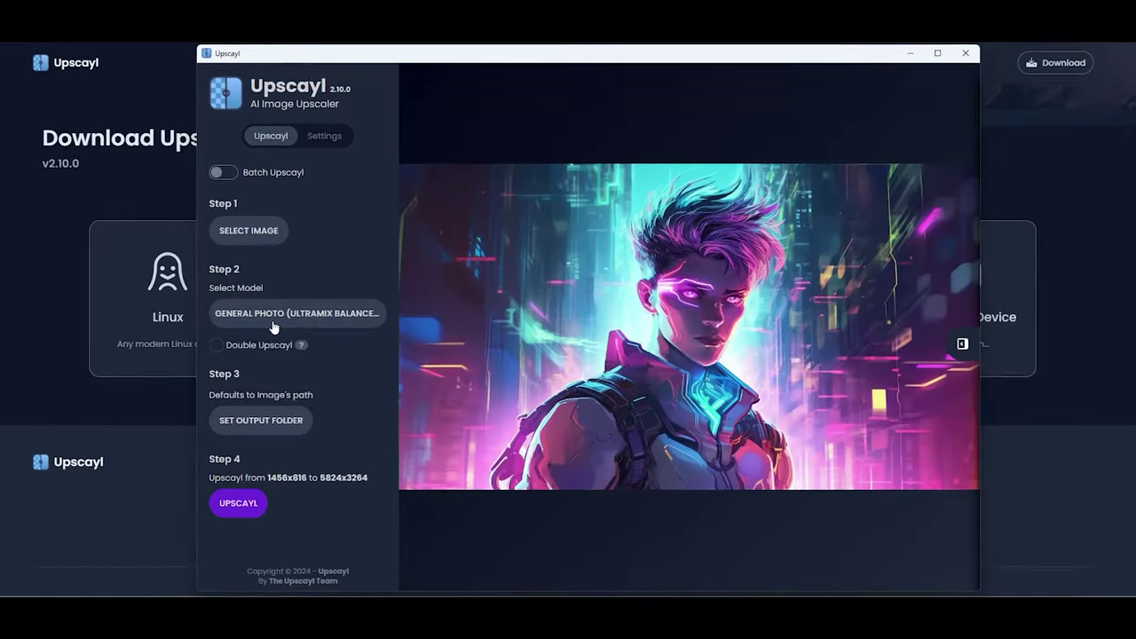
Step: Upscale the cyberpunk portrait to 5824x3264 with REAL-ESRGAN General Photo and compare
click(297, 313)
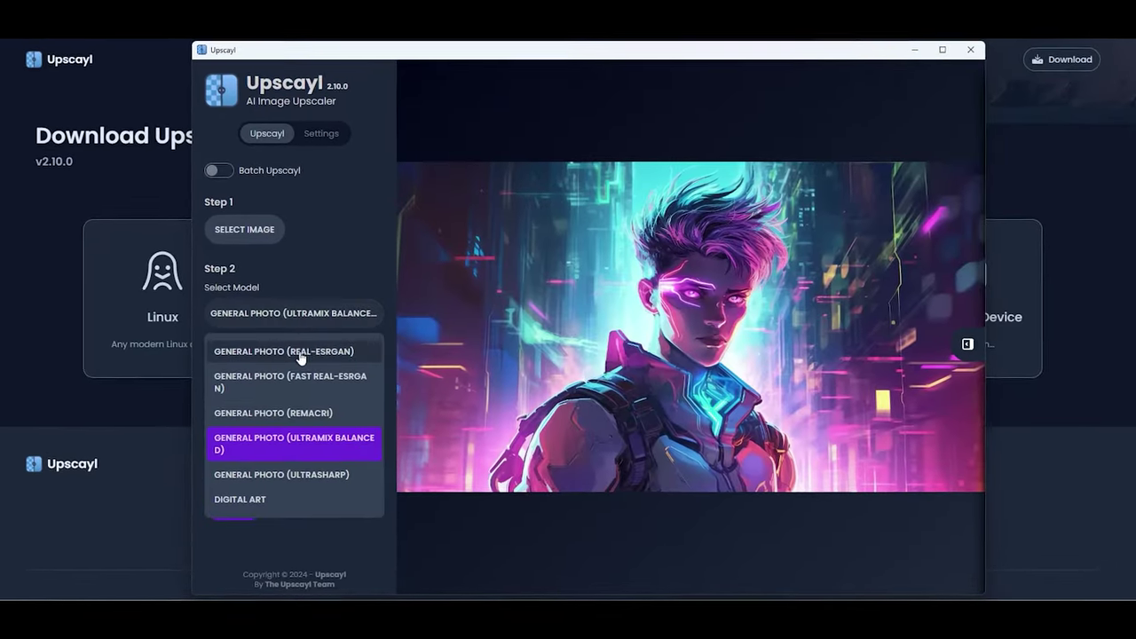
click(300, 352)
click(234, 511)
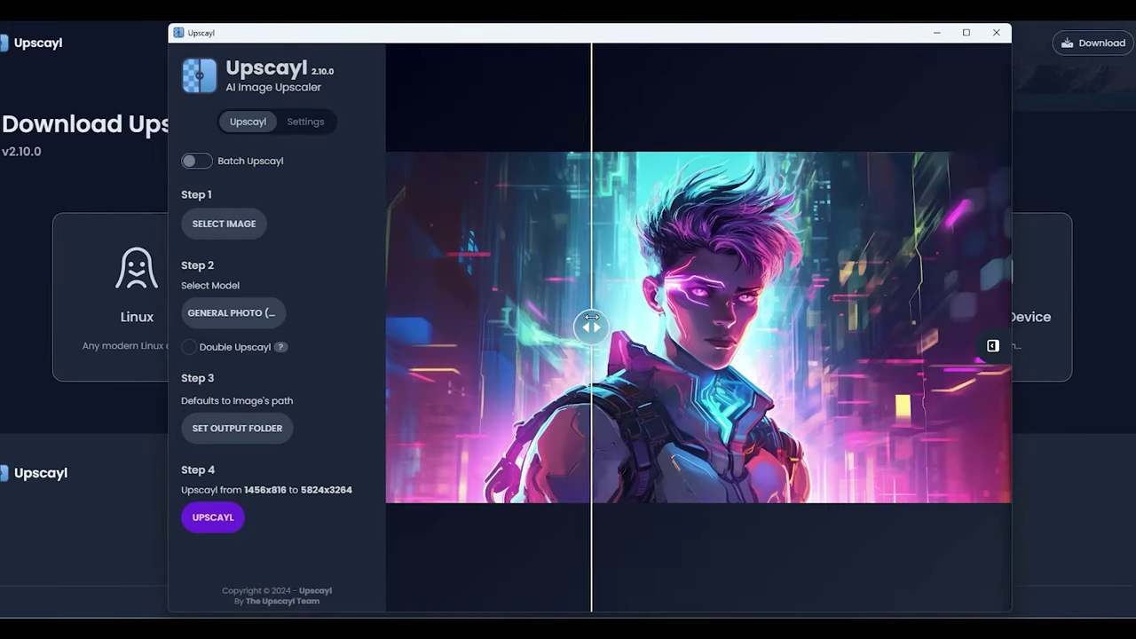
drag(992, 403, 457, 385)
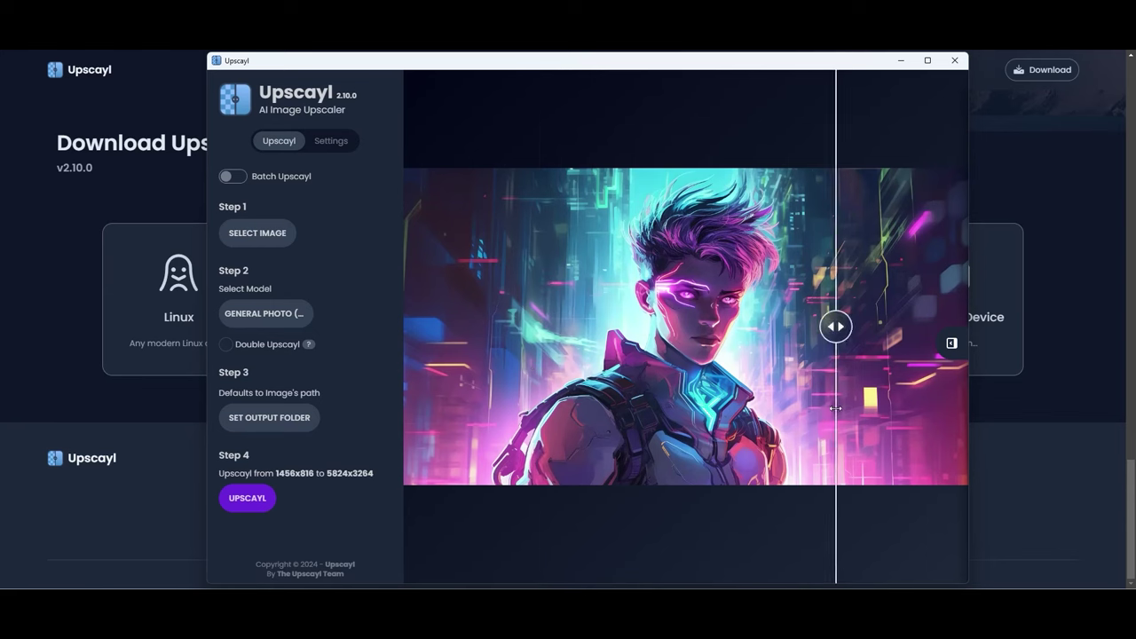
Step: Upscale the cyberpunk portrait again with Digital Art and compare against the original
click(265, 313)
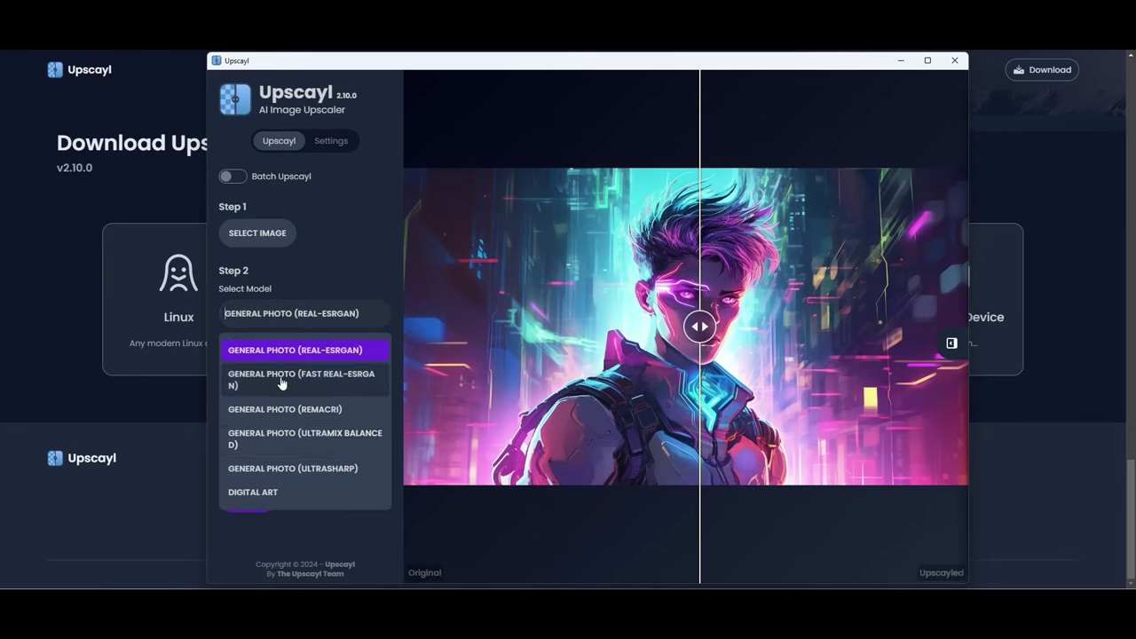
click(302, 492)
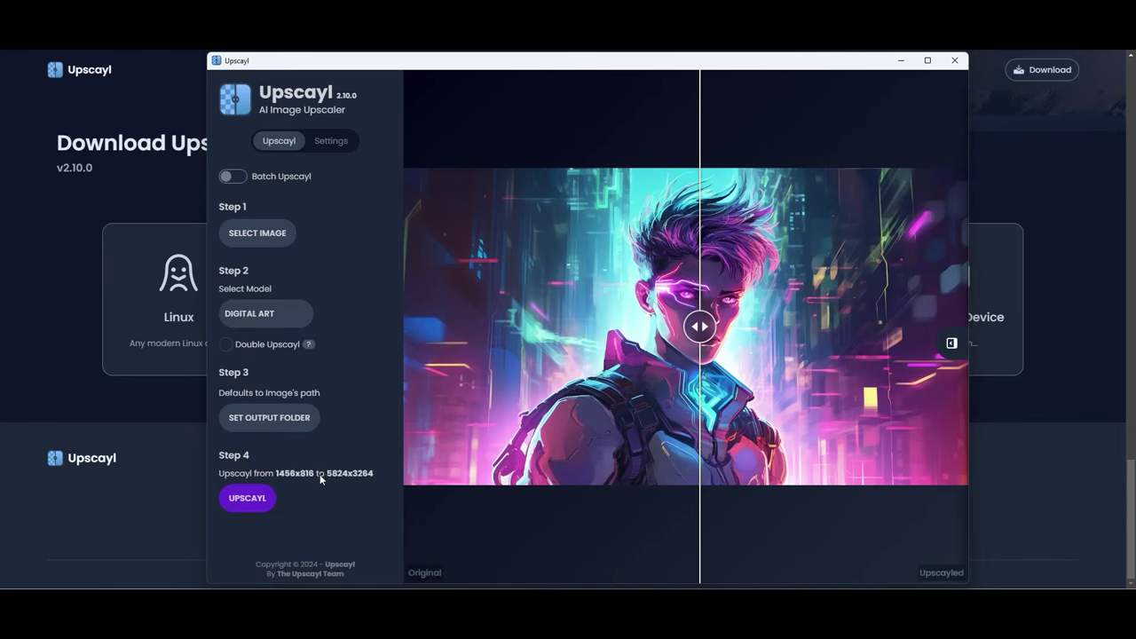
click(247, 502)
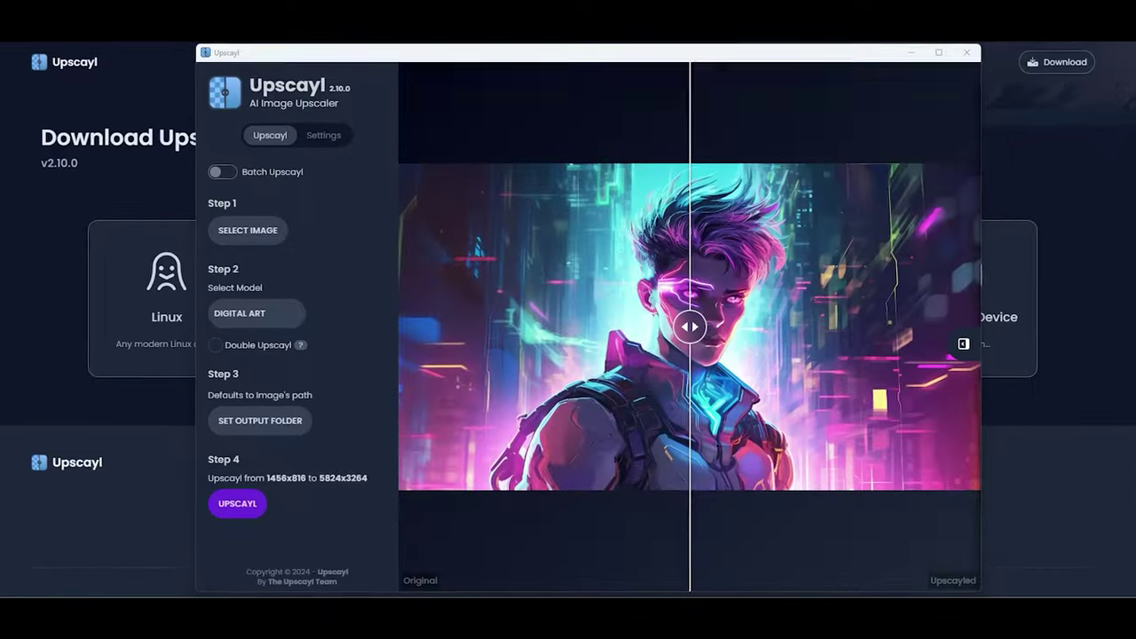
drag(690, 326, 1011, 456)
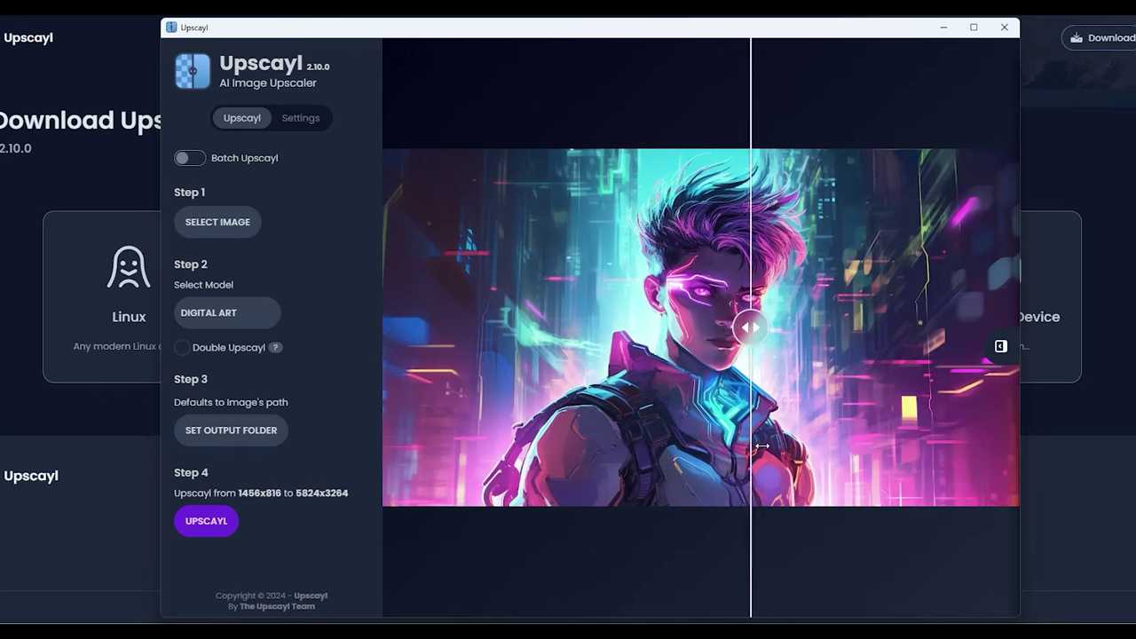
Step: Run a third upscale with another General Photo model and compare side by side
click(226, 312)
click(266, 388)
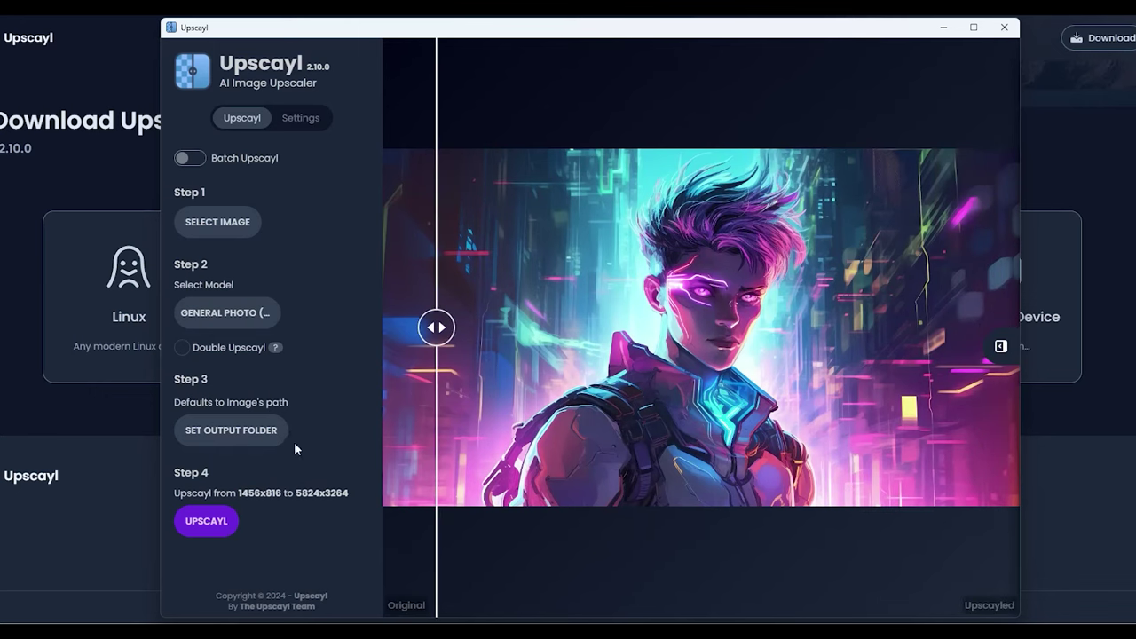
click(211, 523)
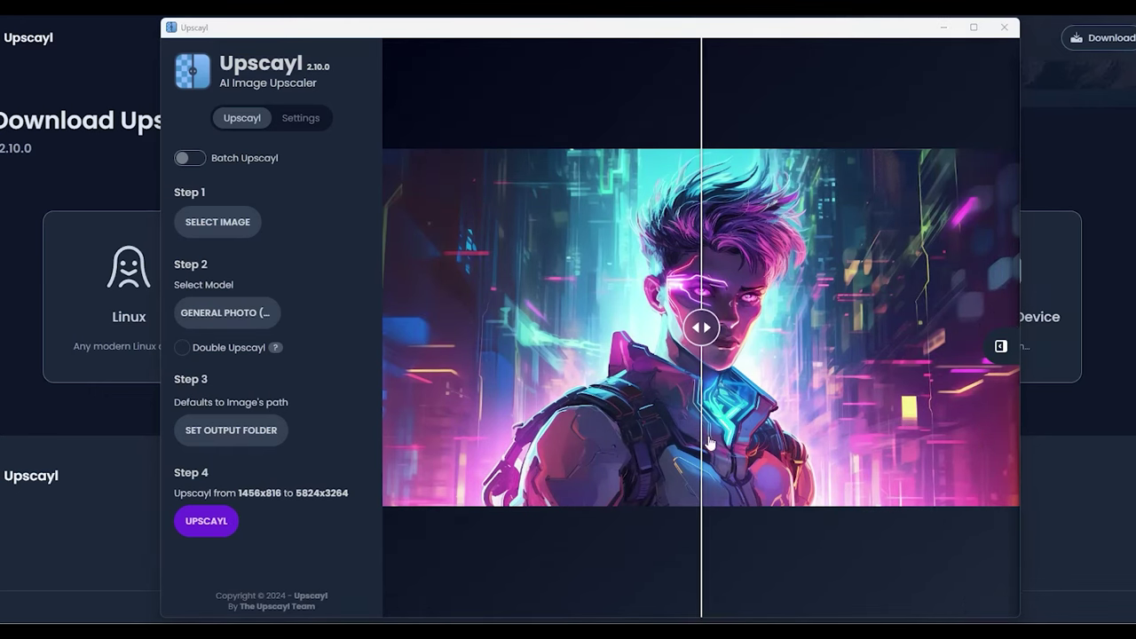
drag(706, 327, 576, 327)
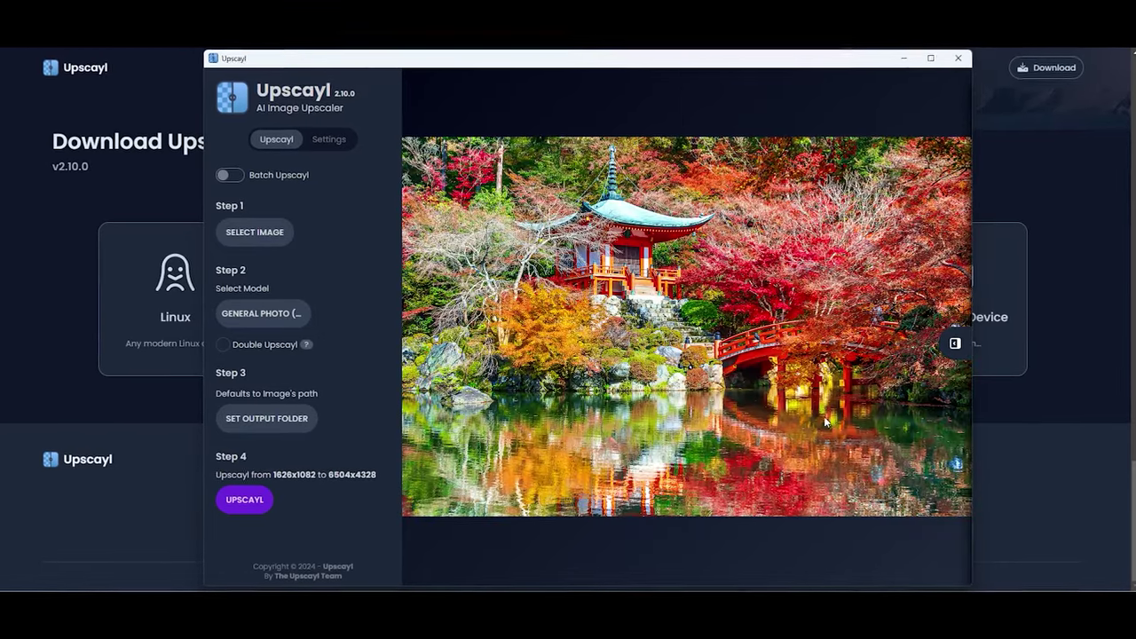
Step: Upscale the pagoda photo to 6504x4328 with Digital Art and compare it with the original
click(288, 320)
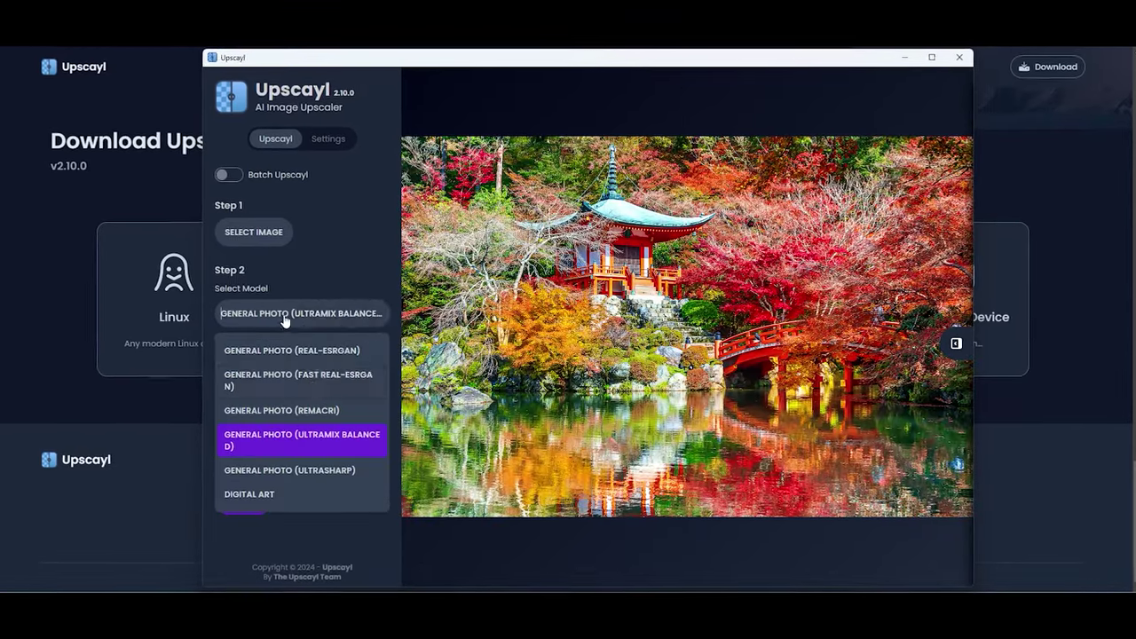
click(293, 410)
click(254, 503)
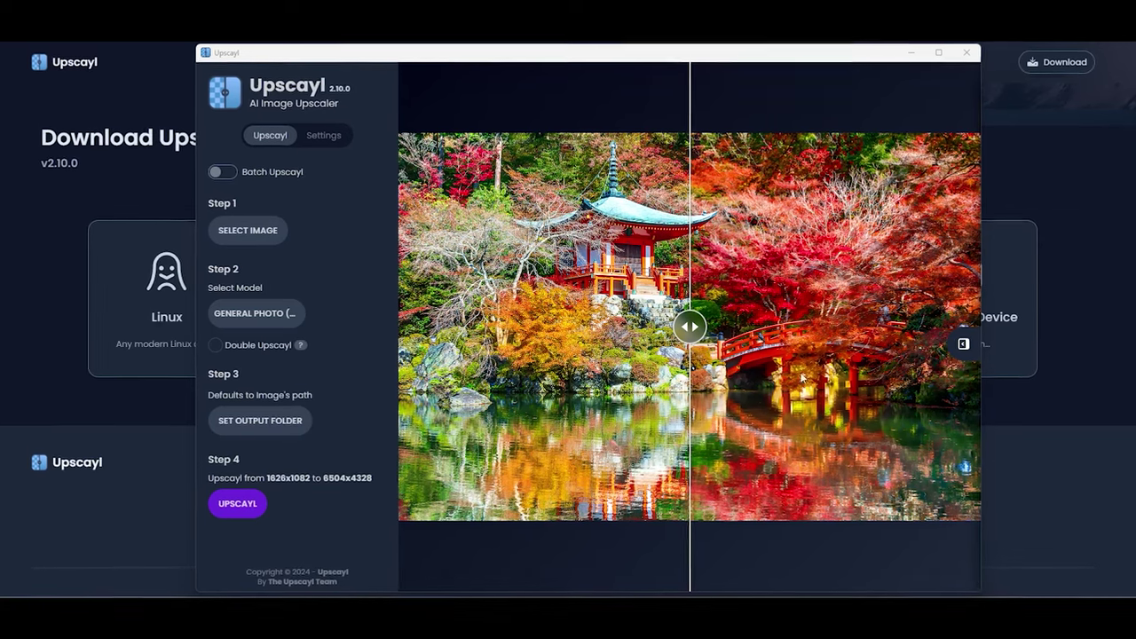
mouse_move(690, 326)
mouse_down()
mouse_move(466, 326)
mouse_move(982, 328)
mouse_move(425, 326)
mouse_move(973, 324)
mouse_move(702, 325)
mouse_up()
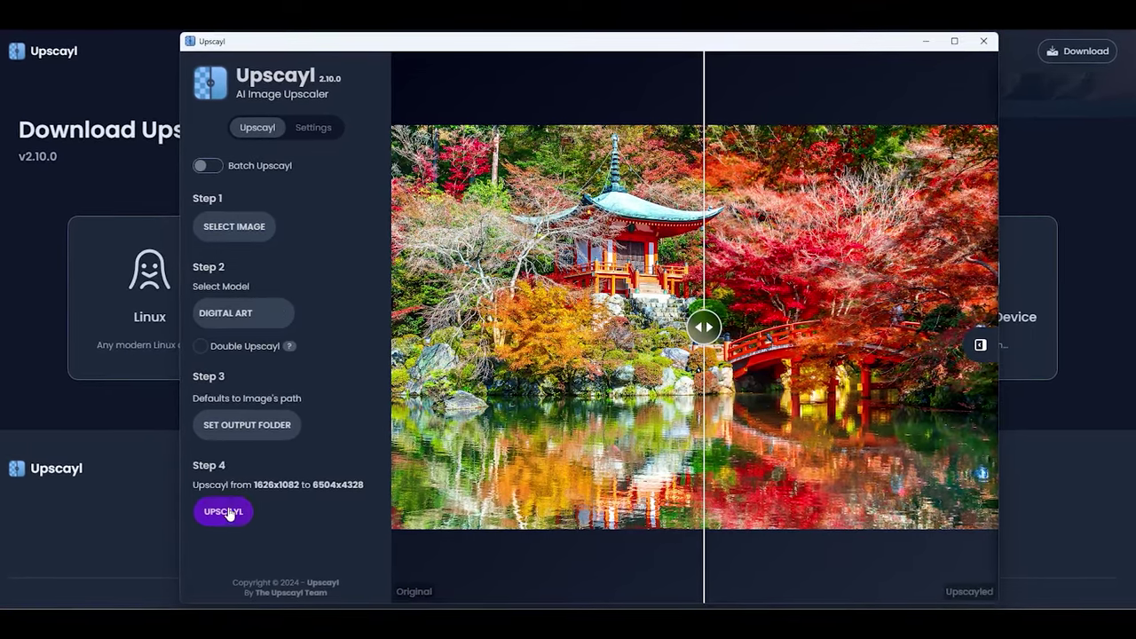
click(224, 512)
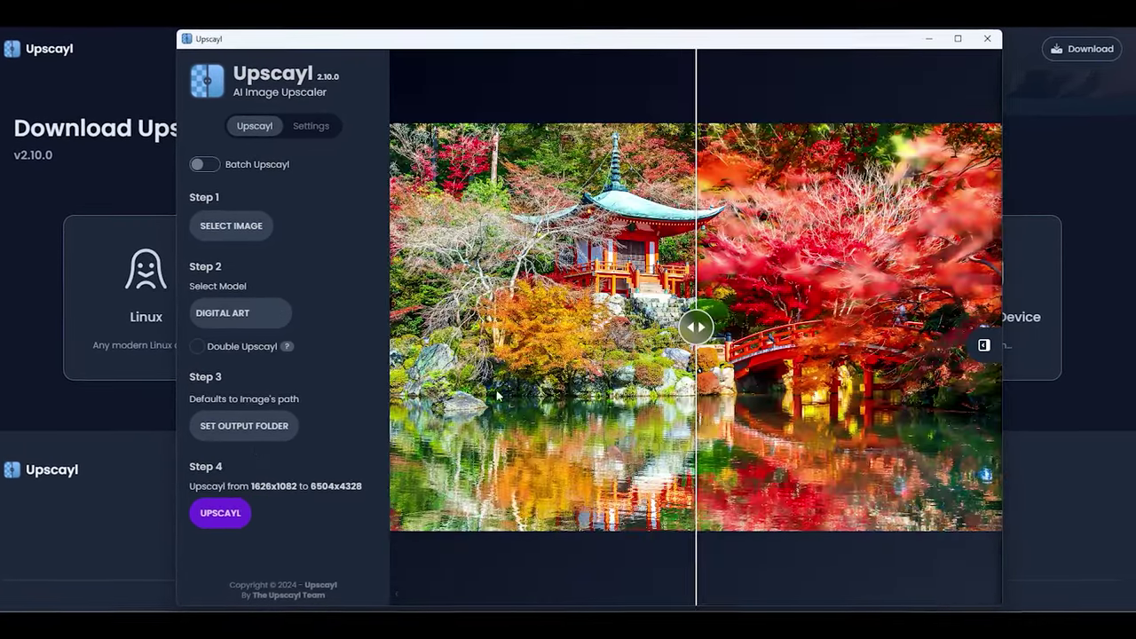
drag(699, 326, 391, 328)
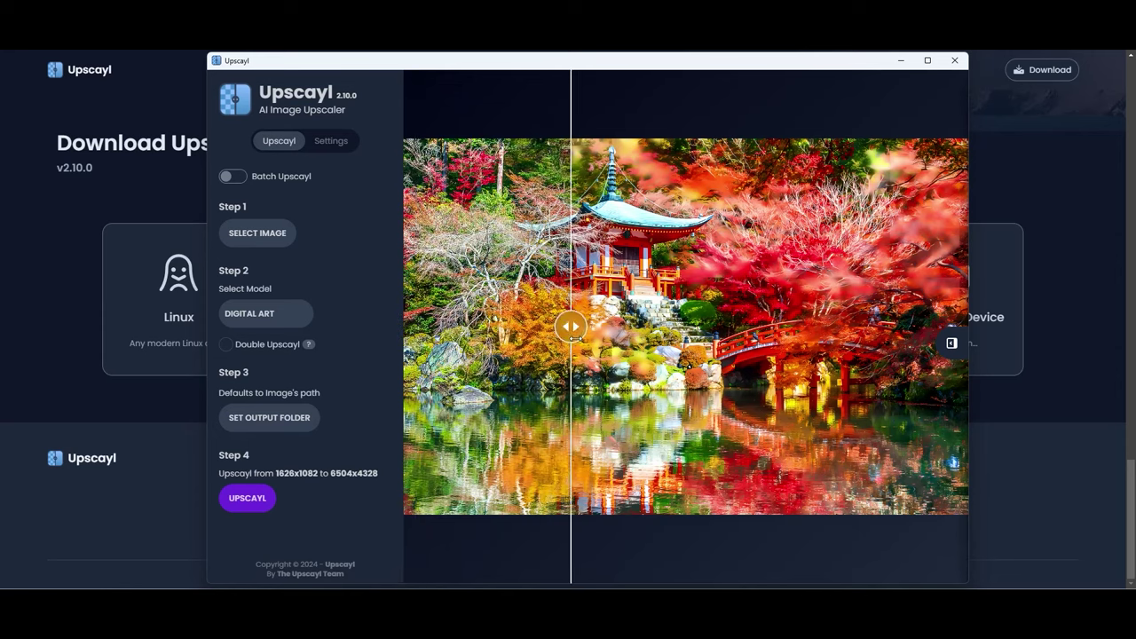
drag(571, 327, 852, 326)
Step: Upscale the pagoda again with Ultramix Balanced and compare the detail against the original
click(272, 316)
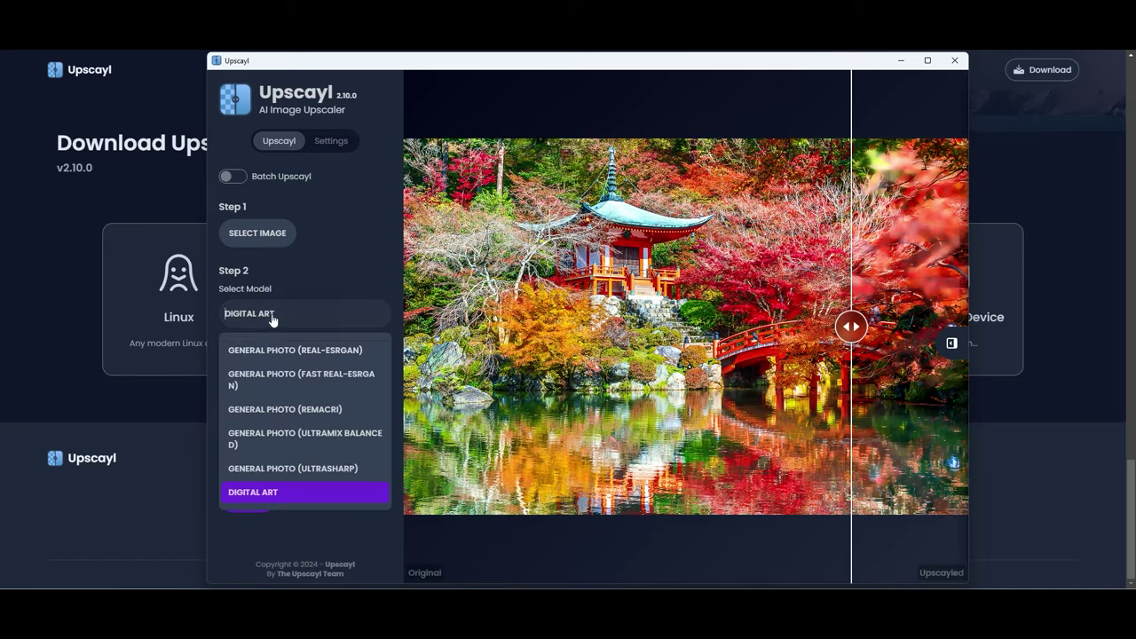
click(318, 439)
click(252, 502)
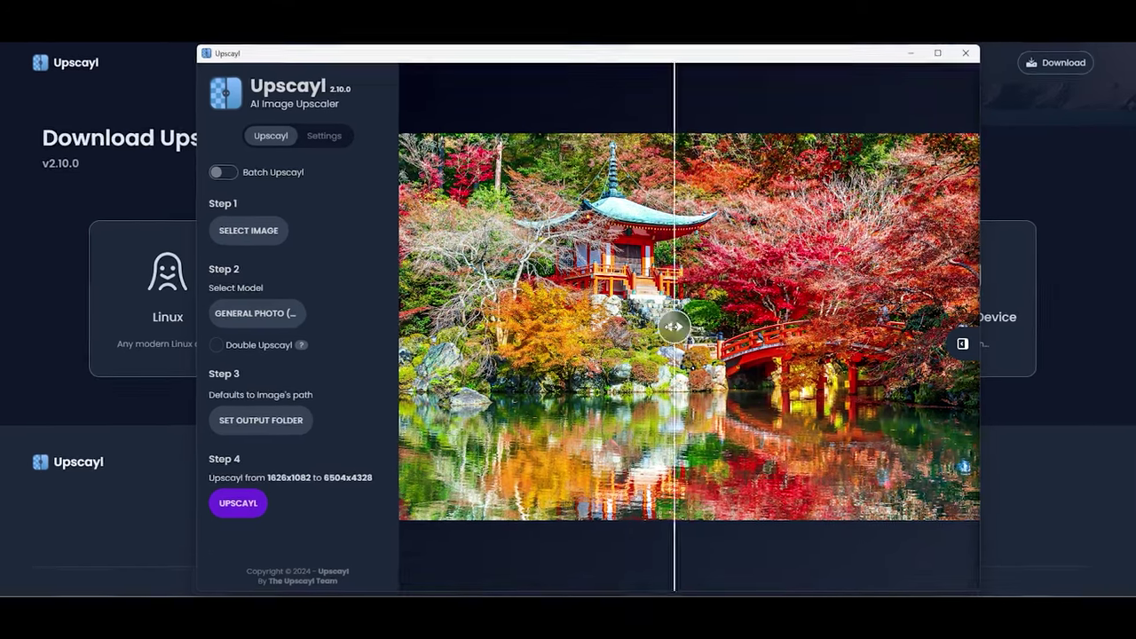
drag(674, 327, 698, 326)
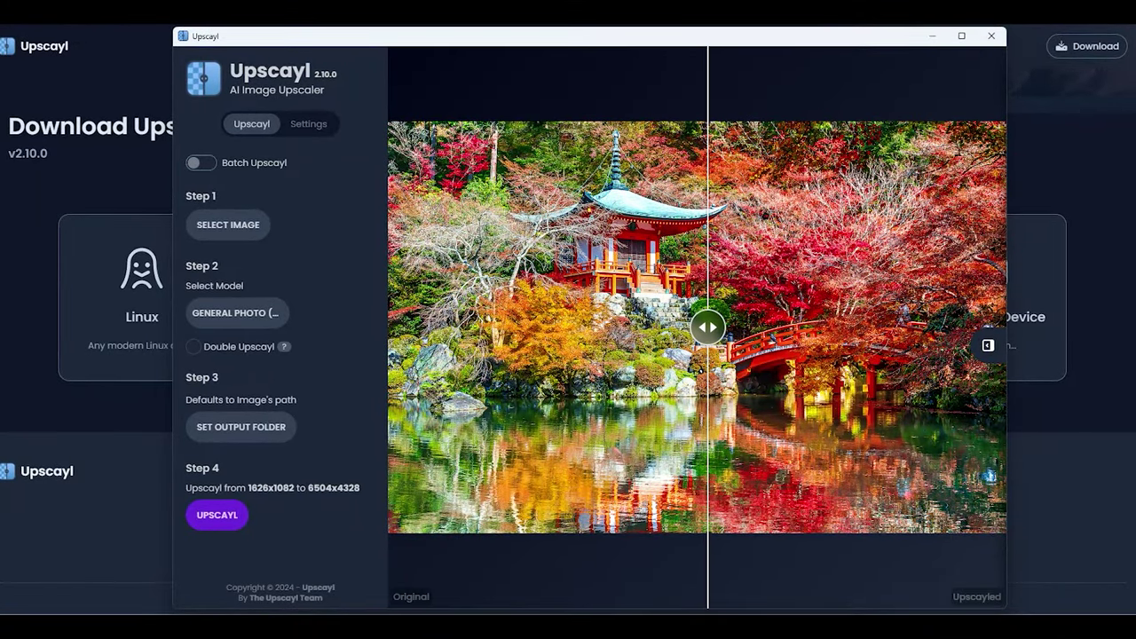
drag(650, 326, 612, 320)
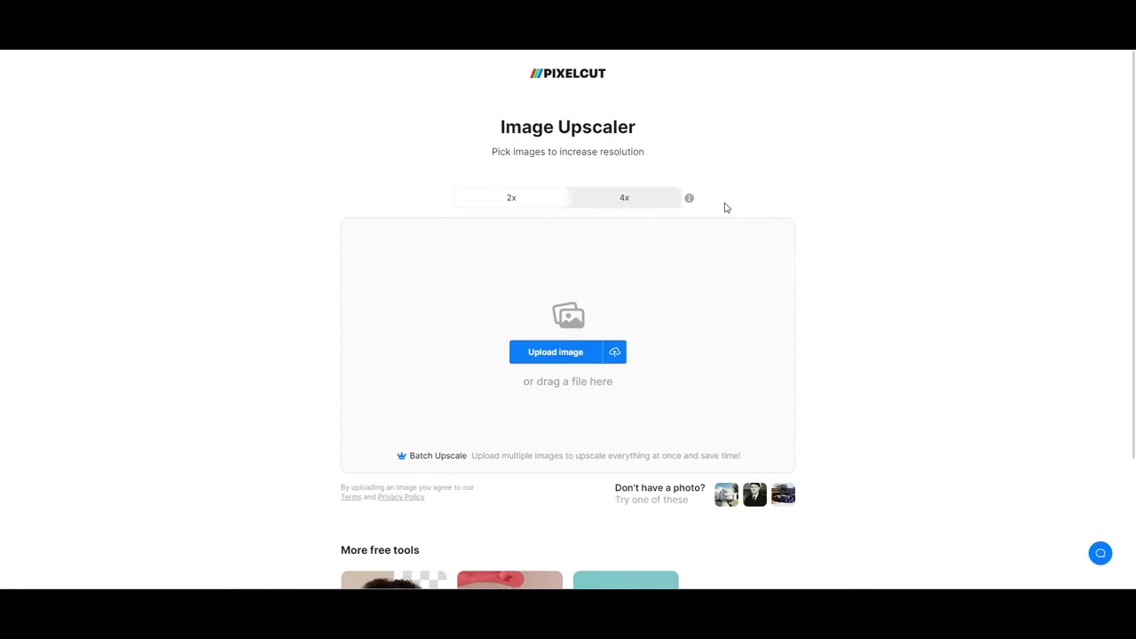
Step: Compare the sample portrait before and after its 2x upscale to 2048x1536
scroll(485, 207, down, 2)
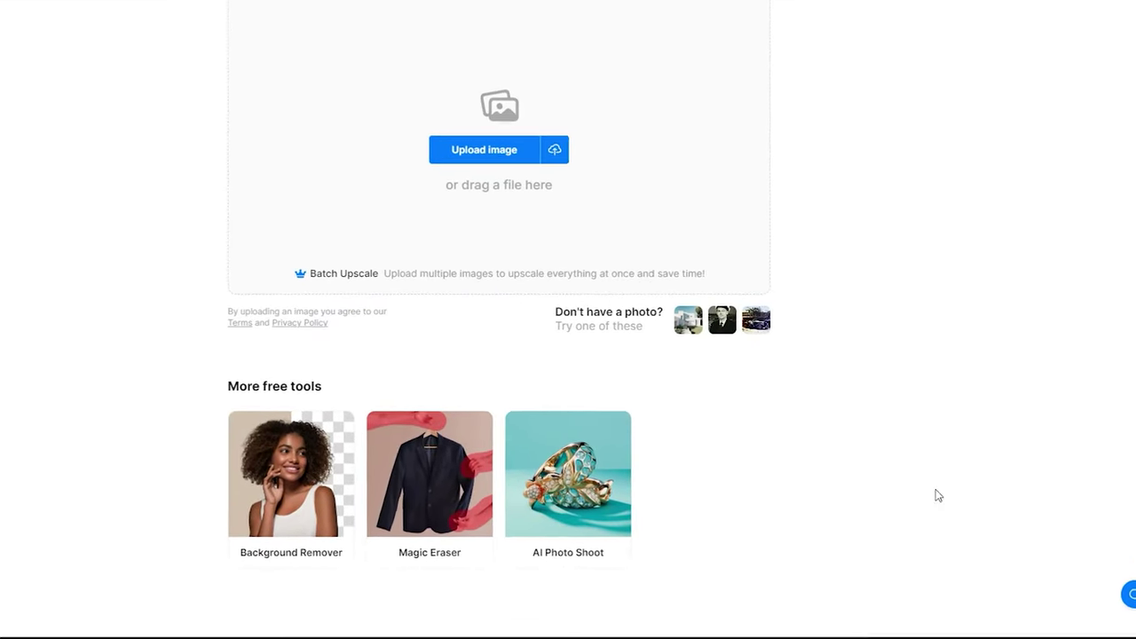
scroll(896, 479, up, 3)
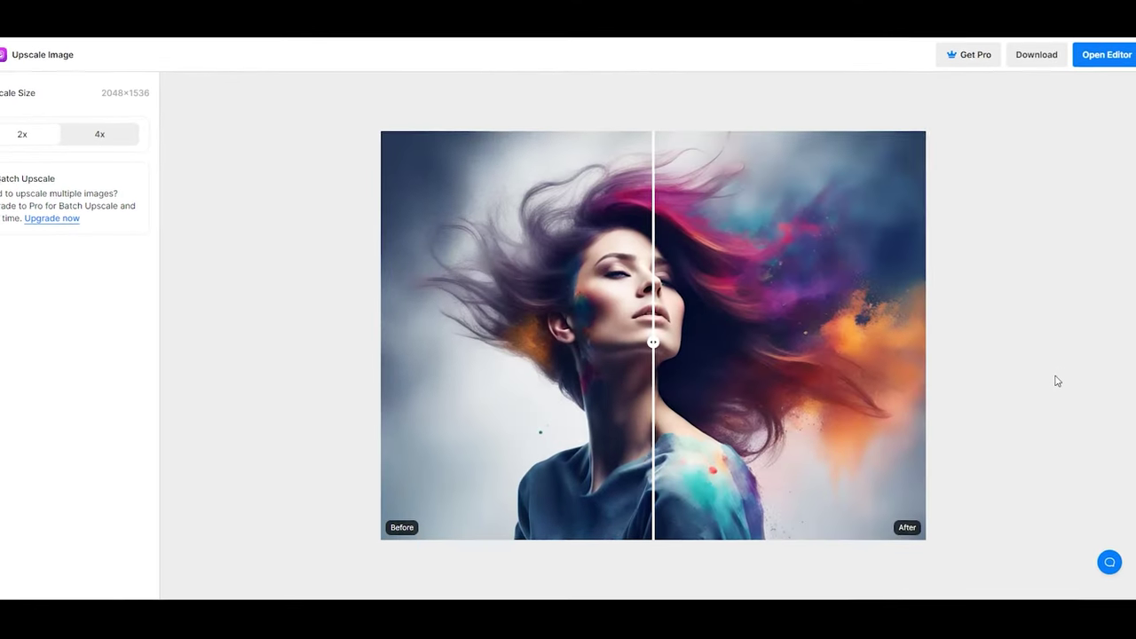
drag(653, 342, 455, 329)
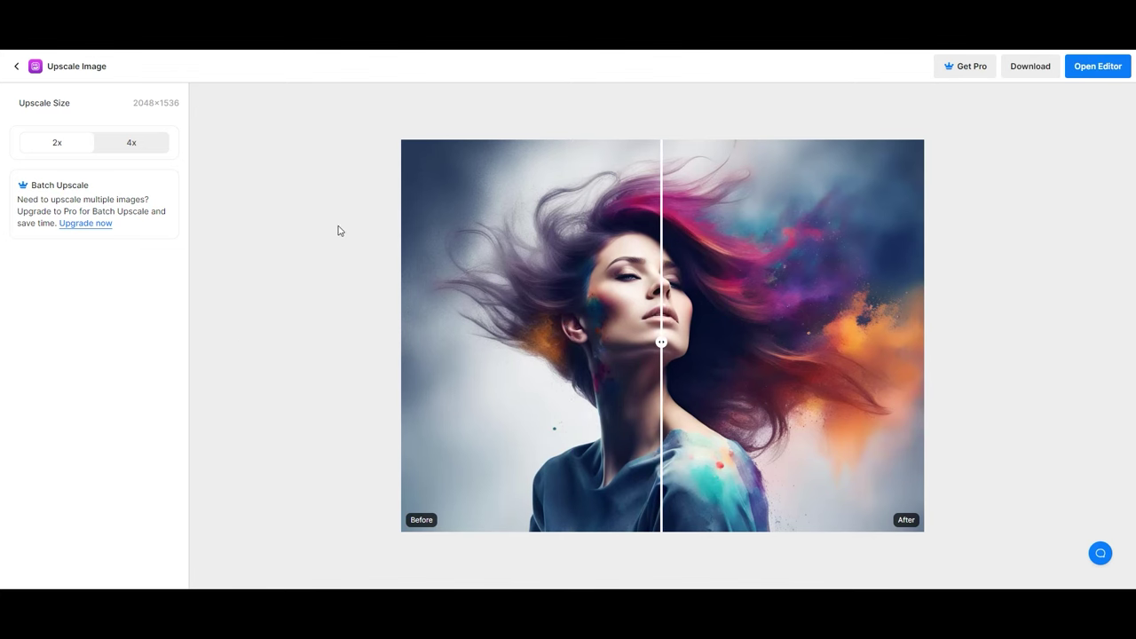
Step: Dismiss the Pro-only 4x option and open the upscaled portrait in Pixelcut's editor
click(133, 145)
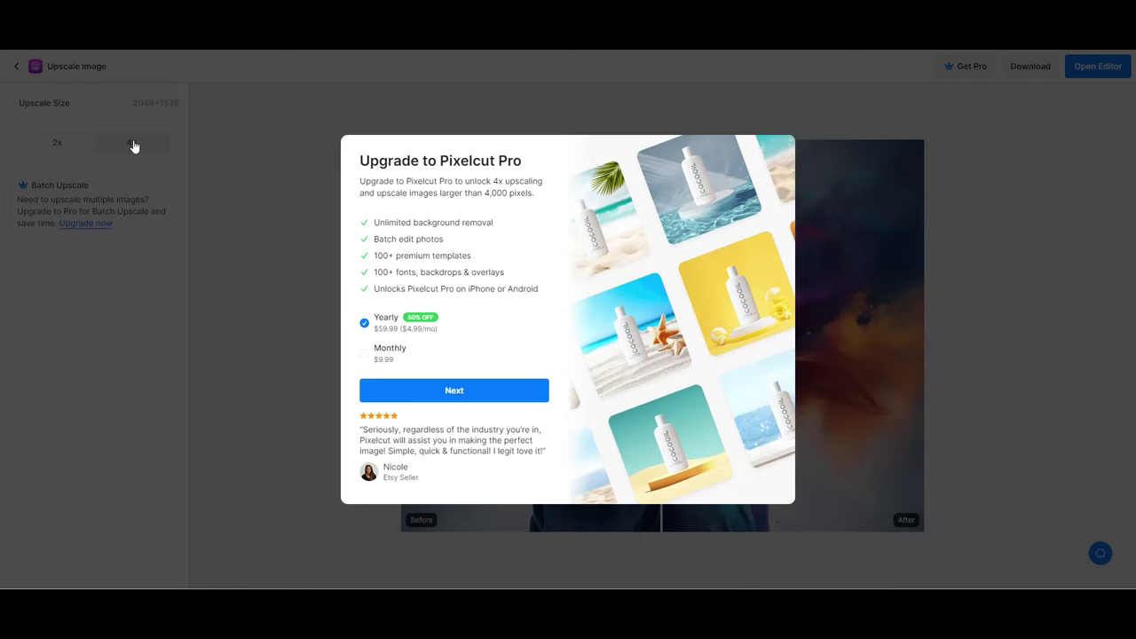
click(276, 174)
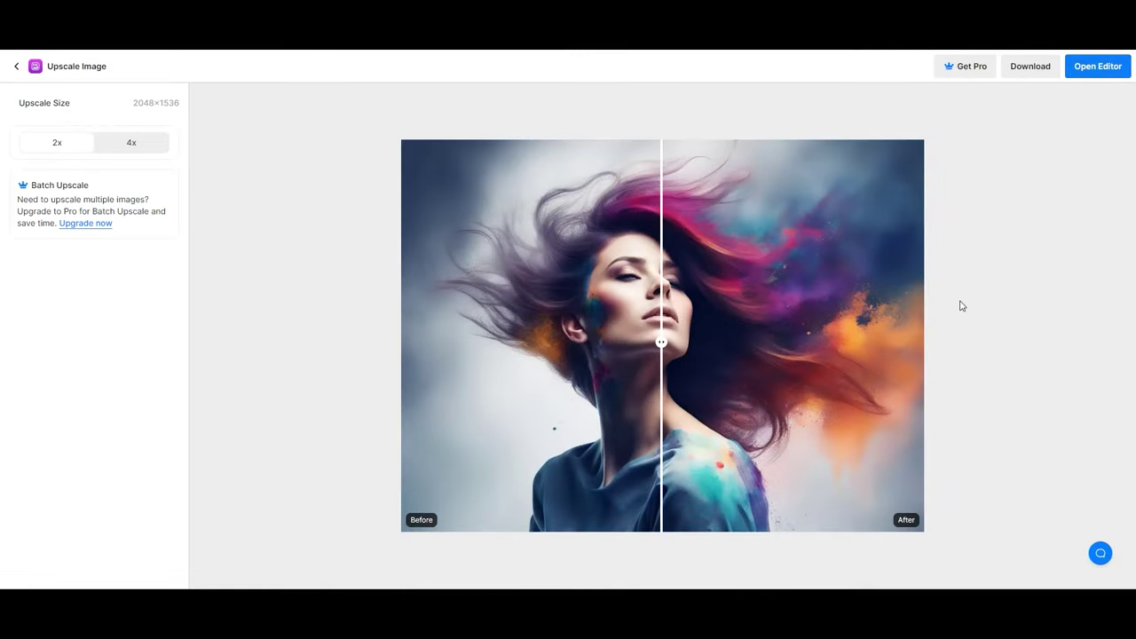
click(1108, 71)
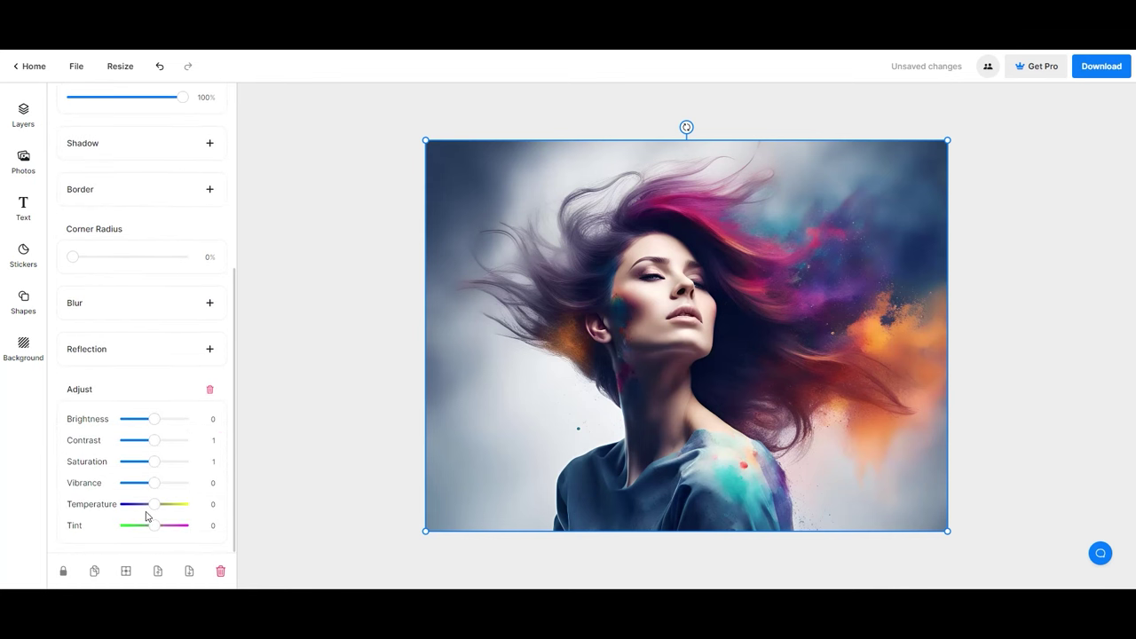
Step: Set the portrait to temperature 0.48, tint -0.14, vibrance 0.31, saturation 1.19 and contrast 1.22
drag(135, 505, 127, 526)
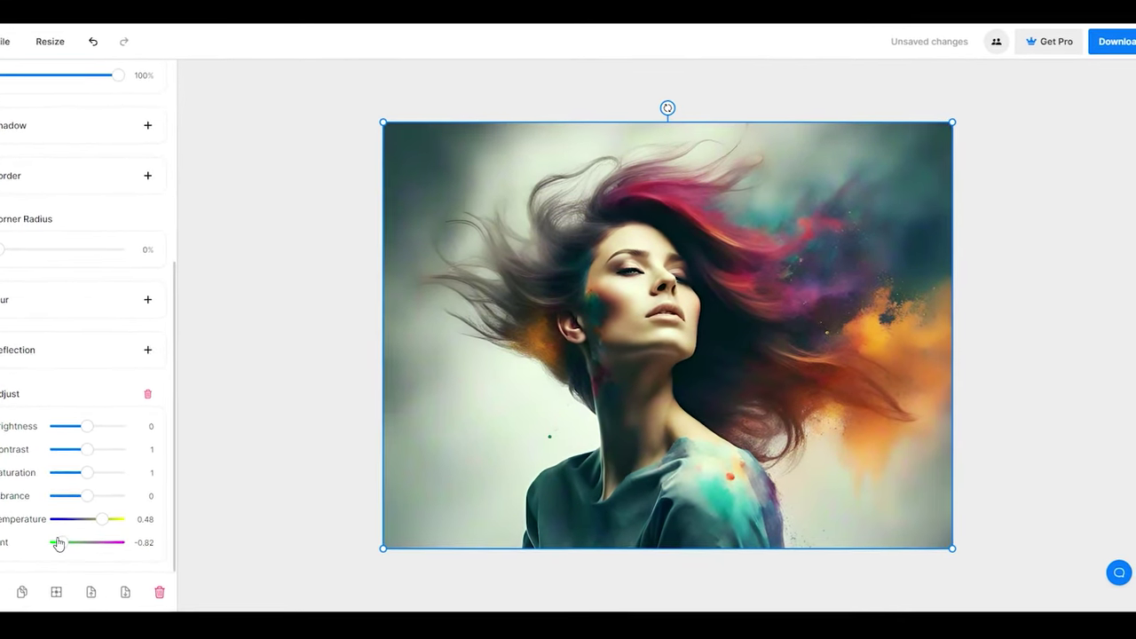
drag(56, 543, 82, 542)
drag(87, 496, 122, 498)
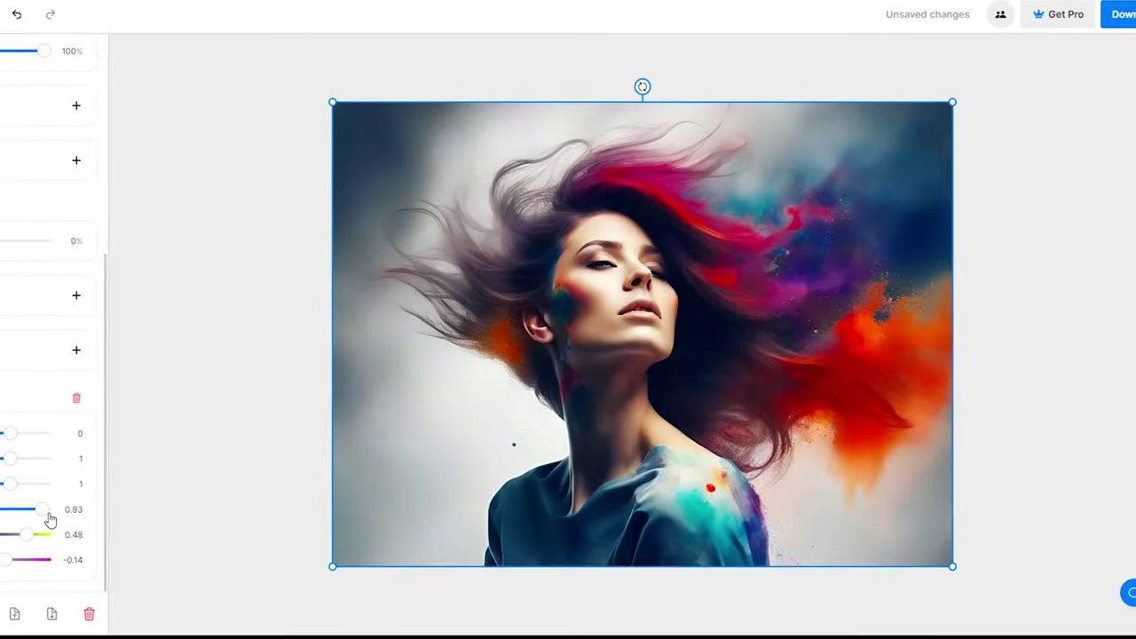
drag(50, 519, 20, 515)
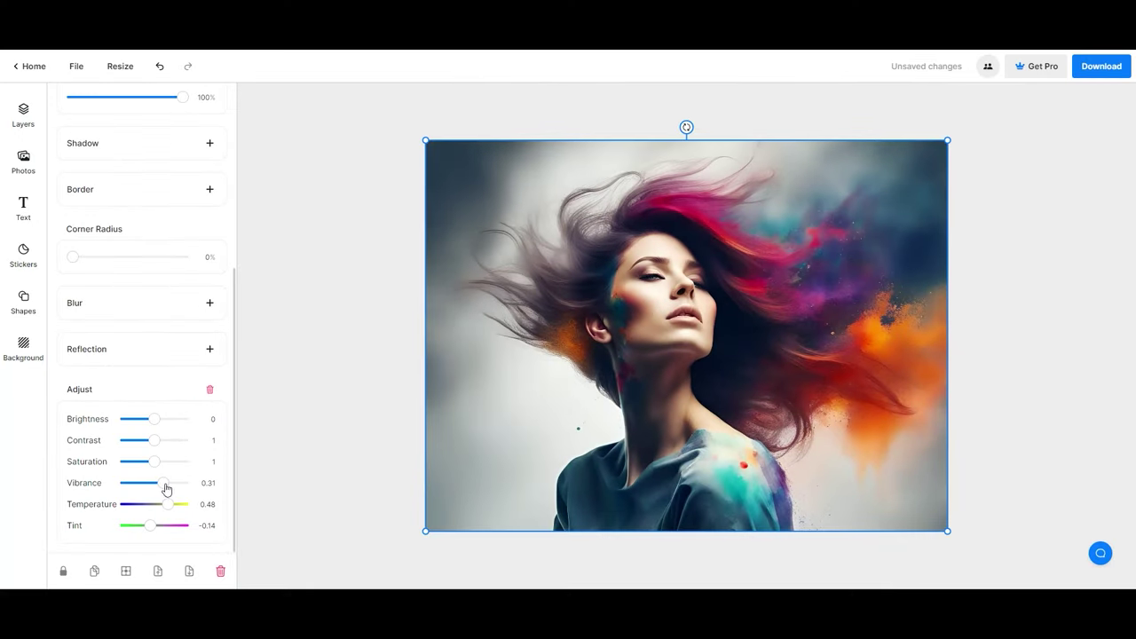
drag(187, 473, 94, 467)
mouse_move(177, 446)
mouse_down()
mouse_move(140, 449)
mouse_move(163, 450)
mouse_move(159, 419)
mouse_move(163, 441)
mouse_up()
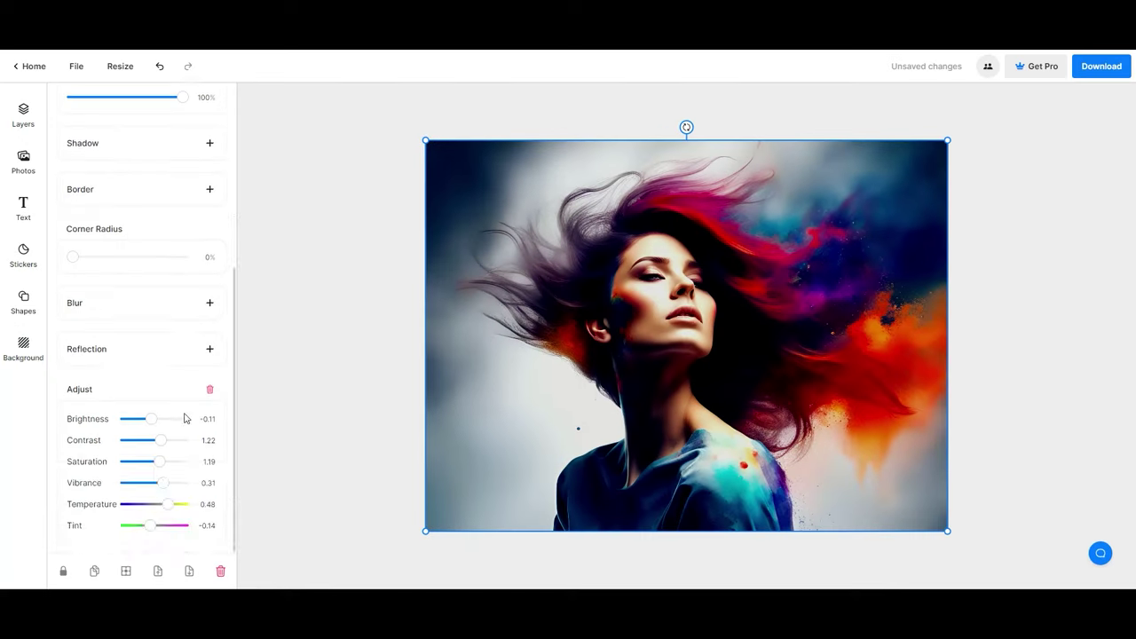
scroll(196, 419, up, 4)
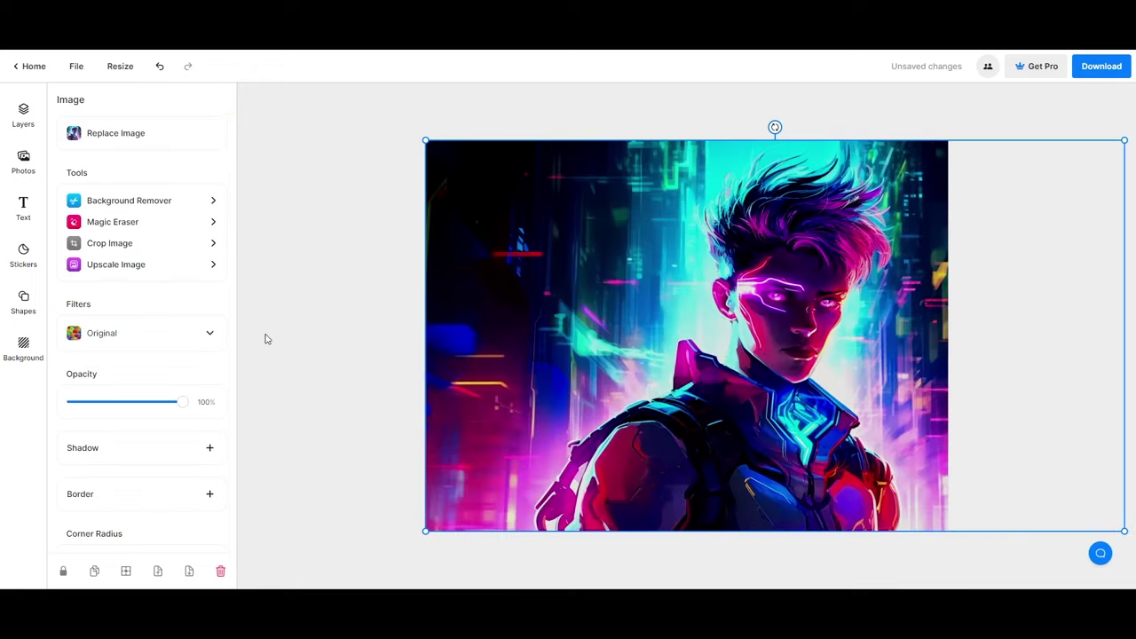
Step: Try the black-and-white and faded pastel filters on the portrait
scroll(178, 400, down, 5)
click(213, 390)
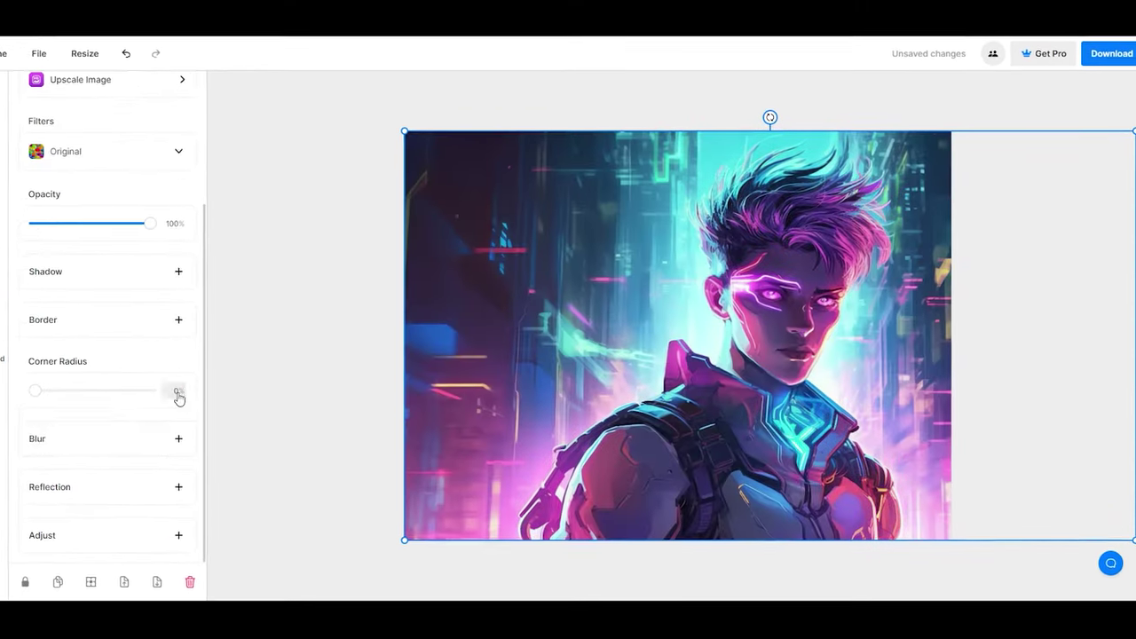
scroll(114, 436, up, 3)
click(180, 337)
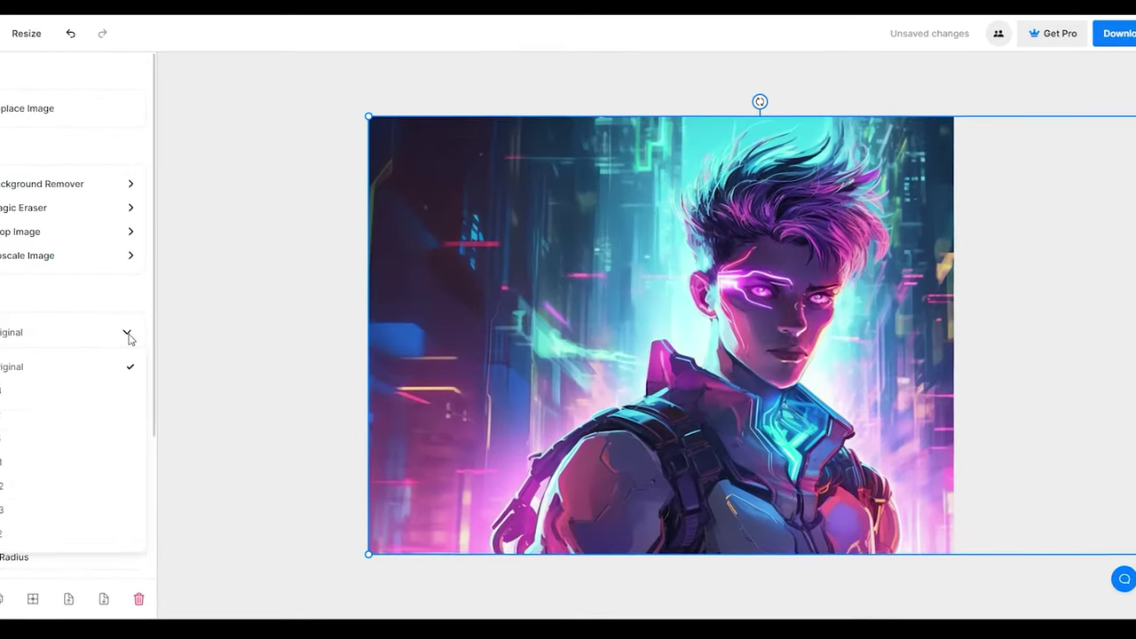
click(107, 391)
click(118, 340)
click(66, 415)
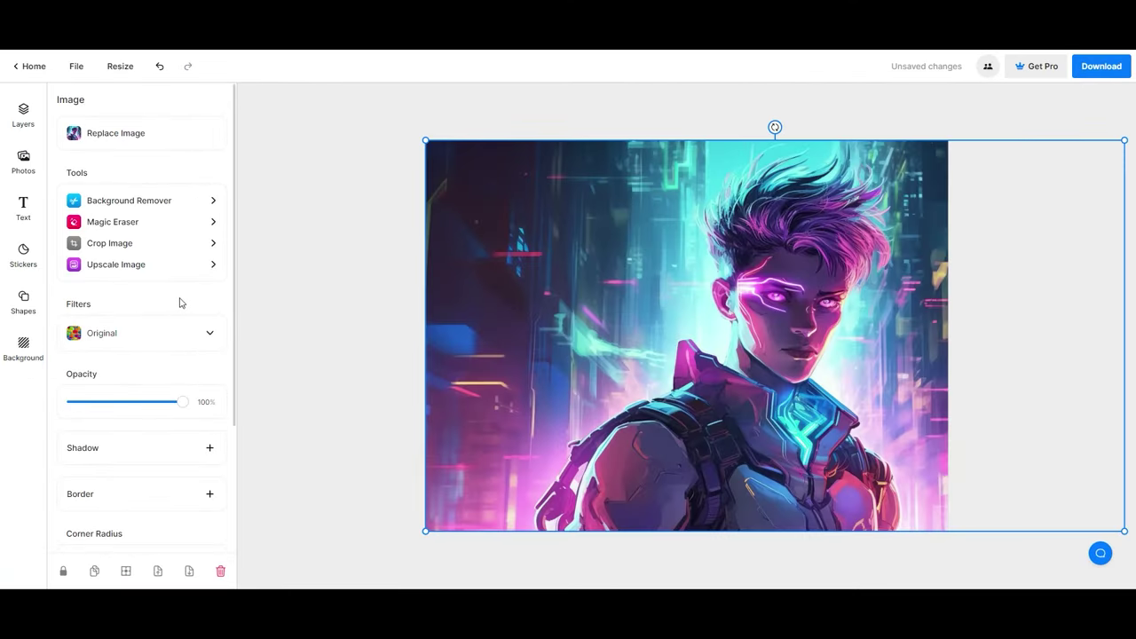
Step: Upscale the cyberpunk portrait 2x to 2912x1632 and download it as a PNG
click(155, 266)
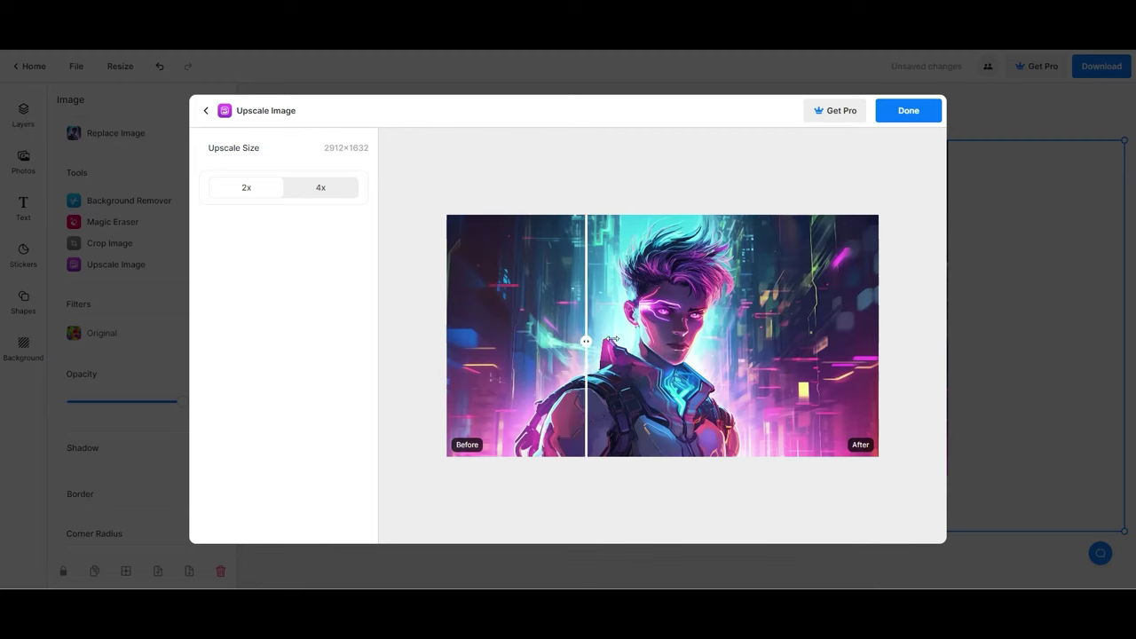
click(914, 113)
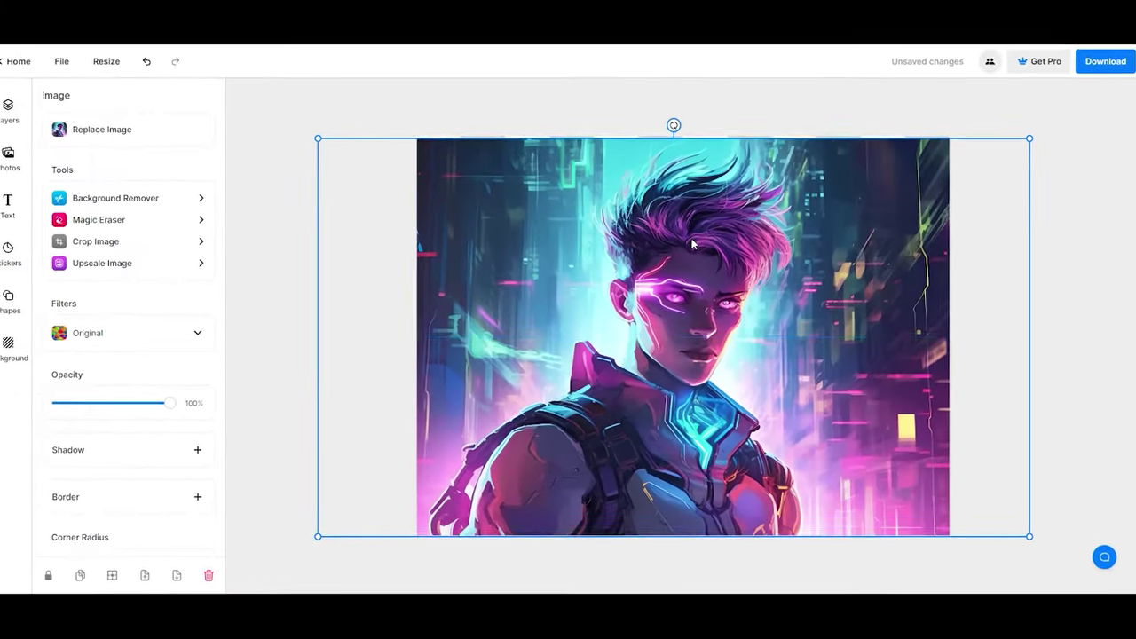
click(1106, 61)
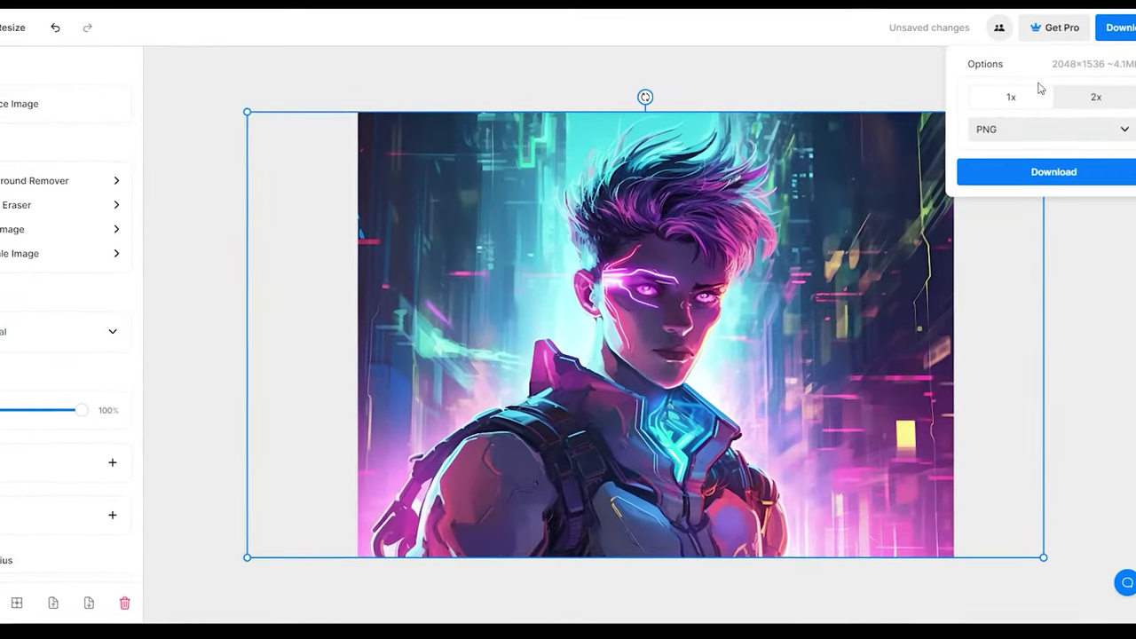
click(1053, 171)
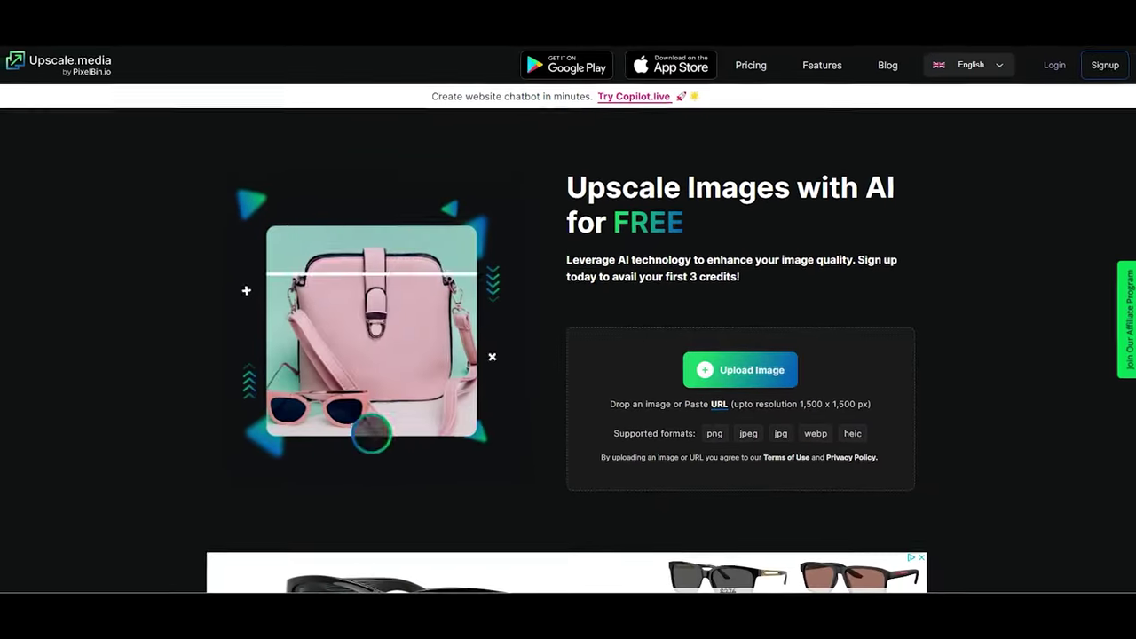
Step: Scroll down Upscale.media to the portrait's 2x result at 2048 × 1536
scroll(538, 399, down, 6)
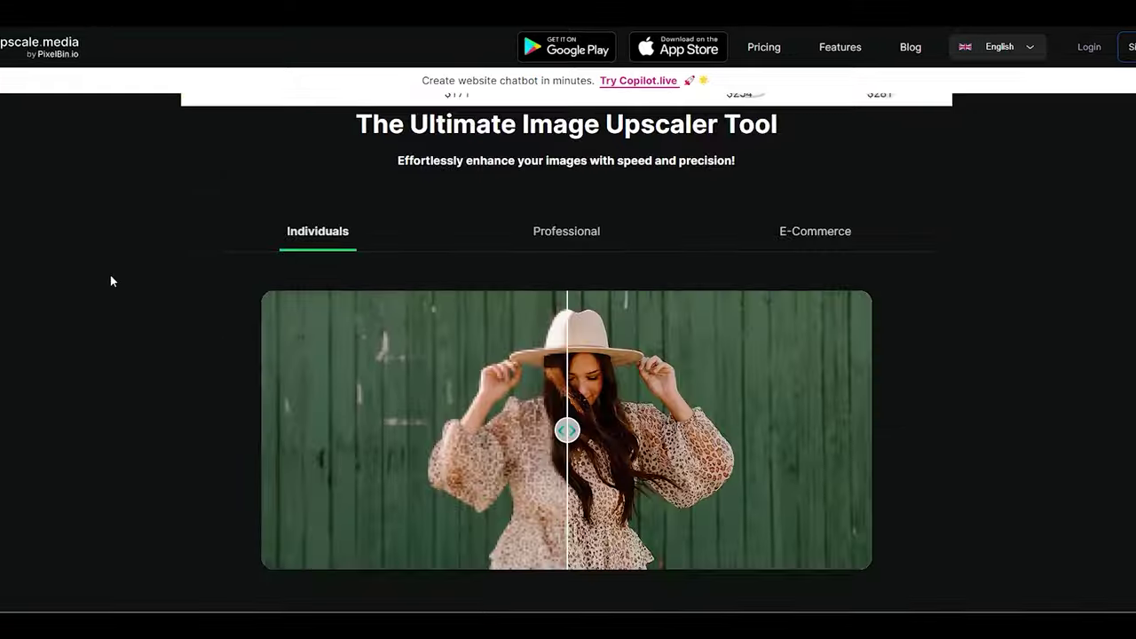
scroll(111, 281, down, 3)
scroll(161, 253, down, 10)
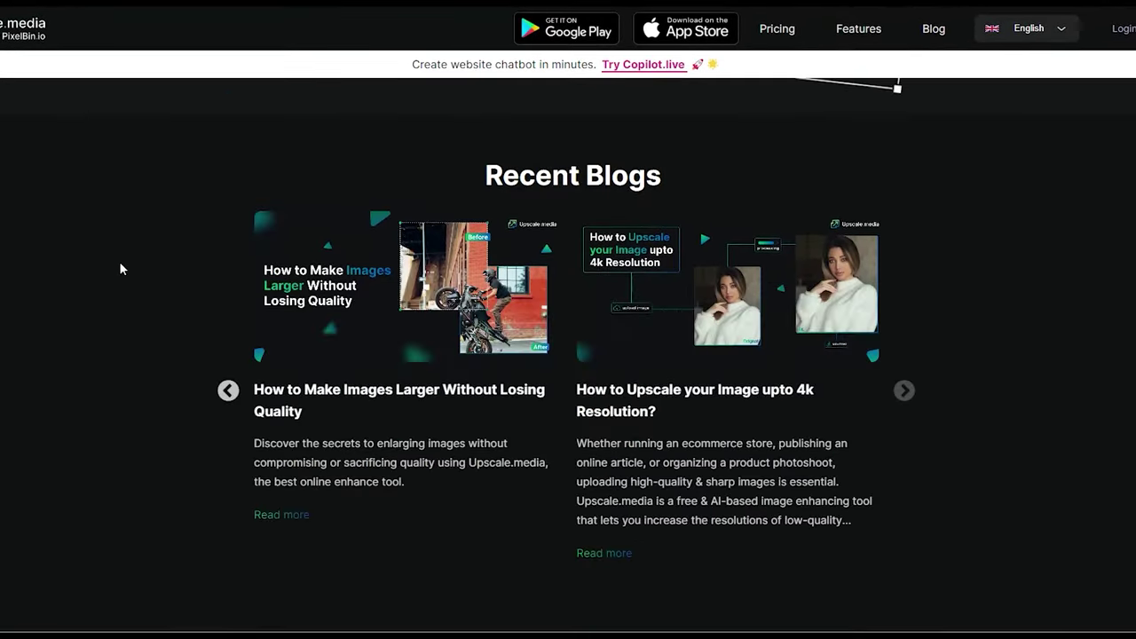
scroll(121, 269, down, 5)
scroll(159, 277, down, 11)
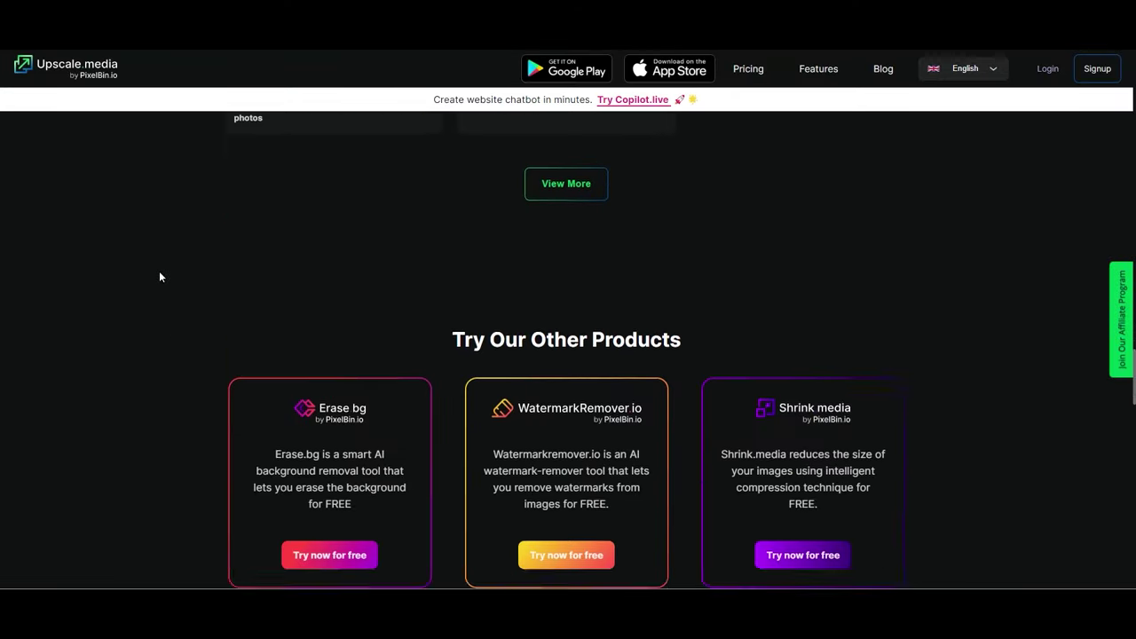
scroll(159, 271, down, 10)
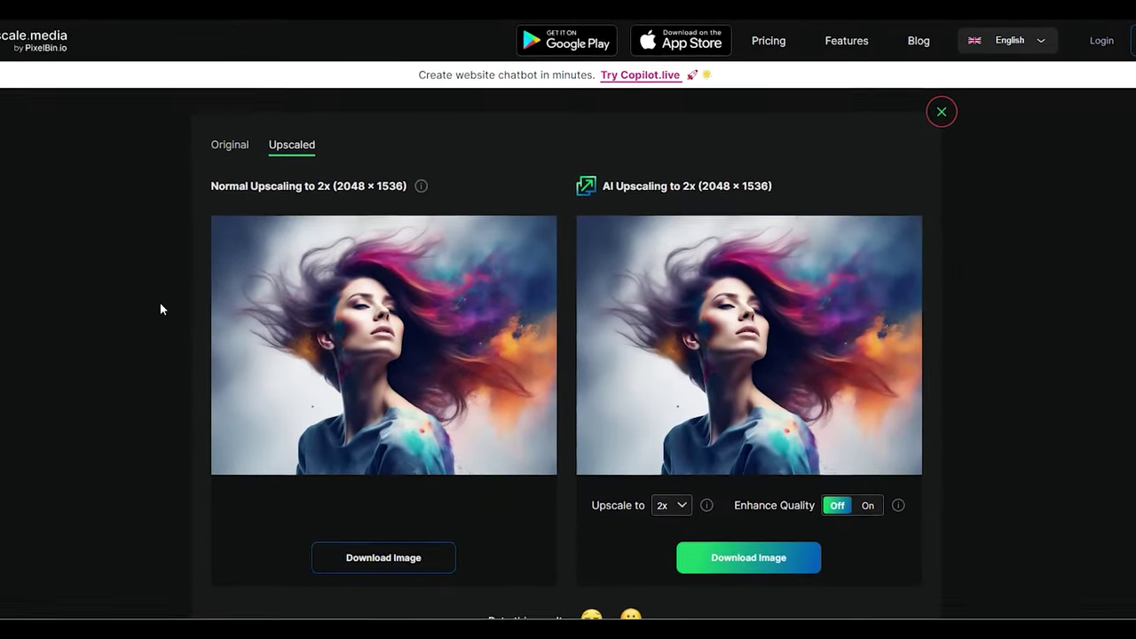
Step: Upscale the portrait 4x (4096 × 3072) with Enhance Quality on, then paste the neon cyberpunk image
scroll(152, 302, down, 1)
scroll(146, 301, up, 1)
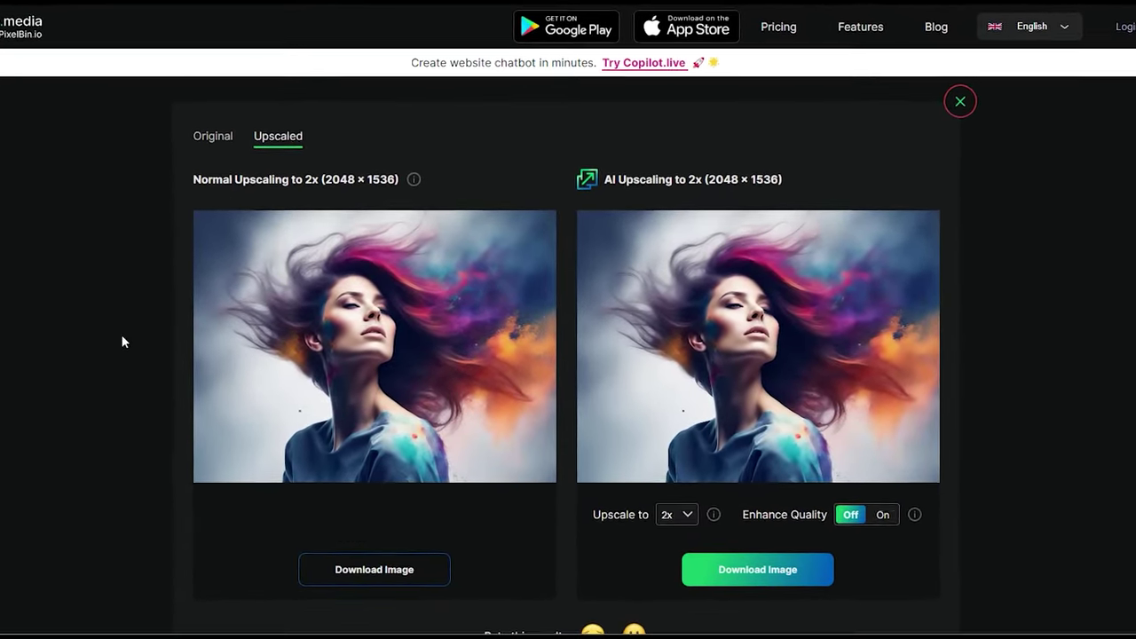
mouse_move(413, 180)
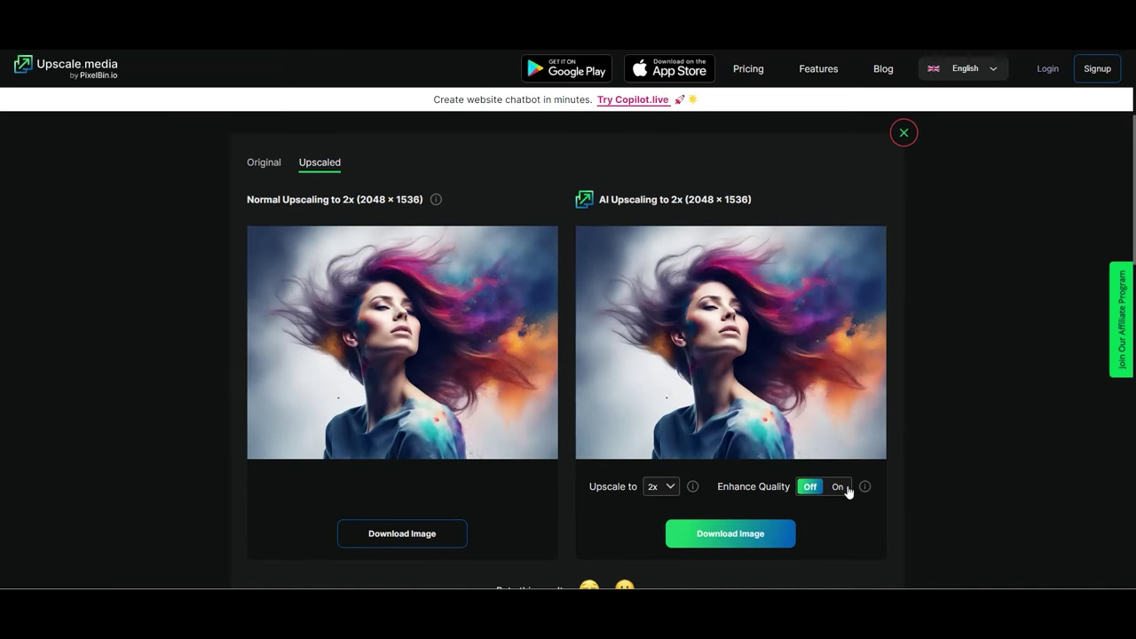
click(838, 486)
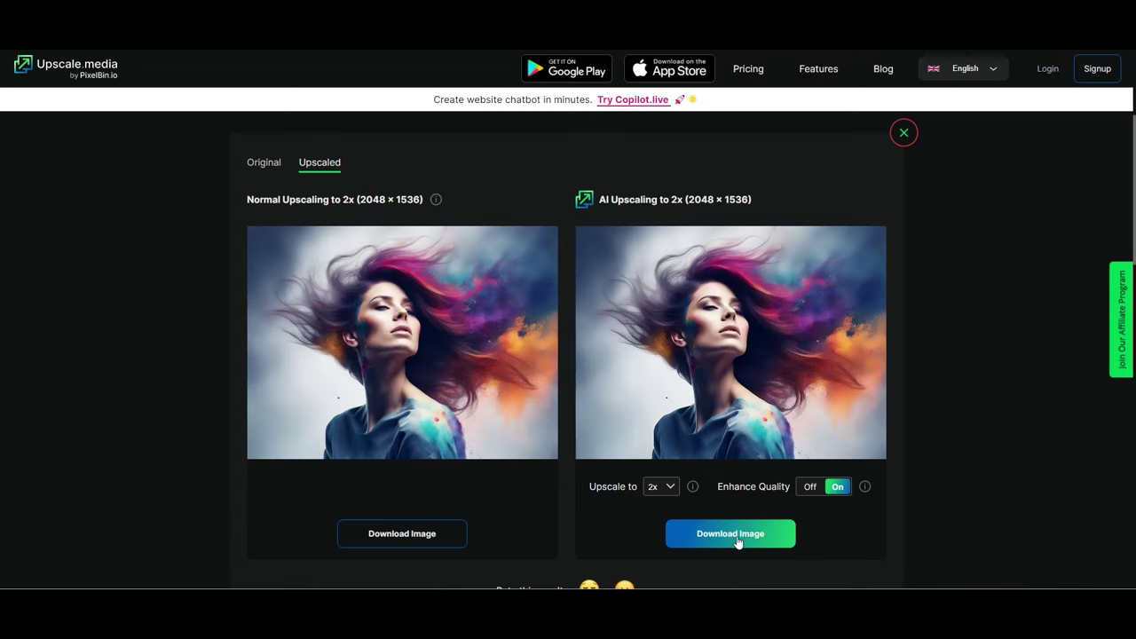
scroll(737, 541, down, 1)
click(661, 430)
click(659, 461)
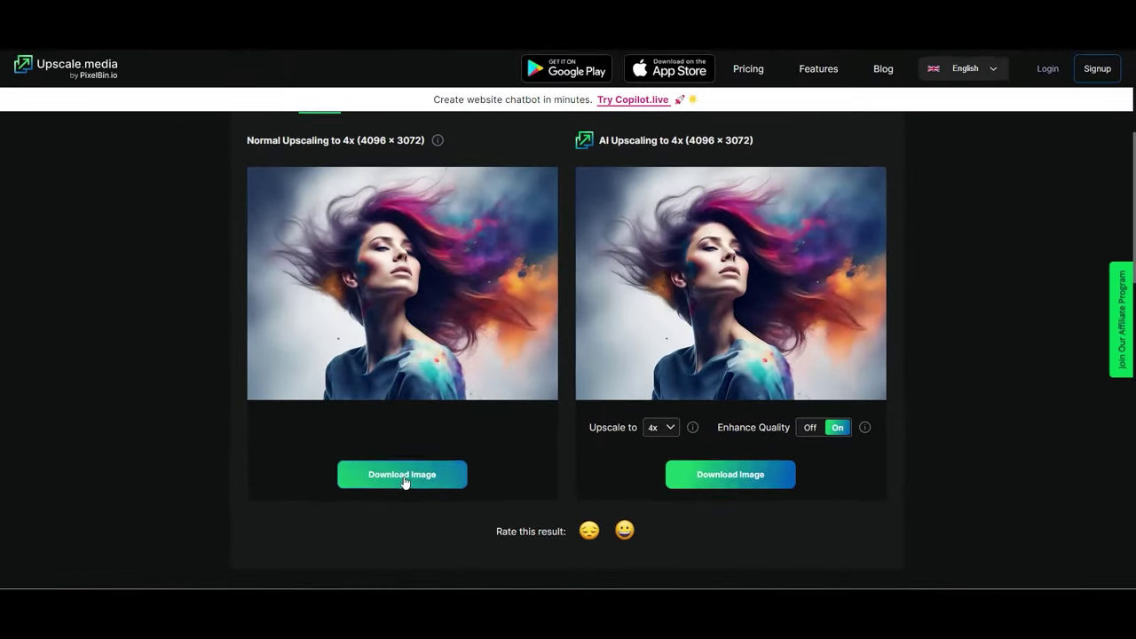
scroll(170, 287, up, 5)
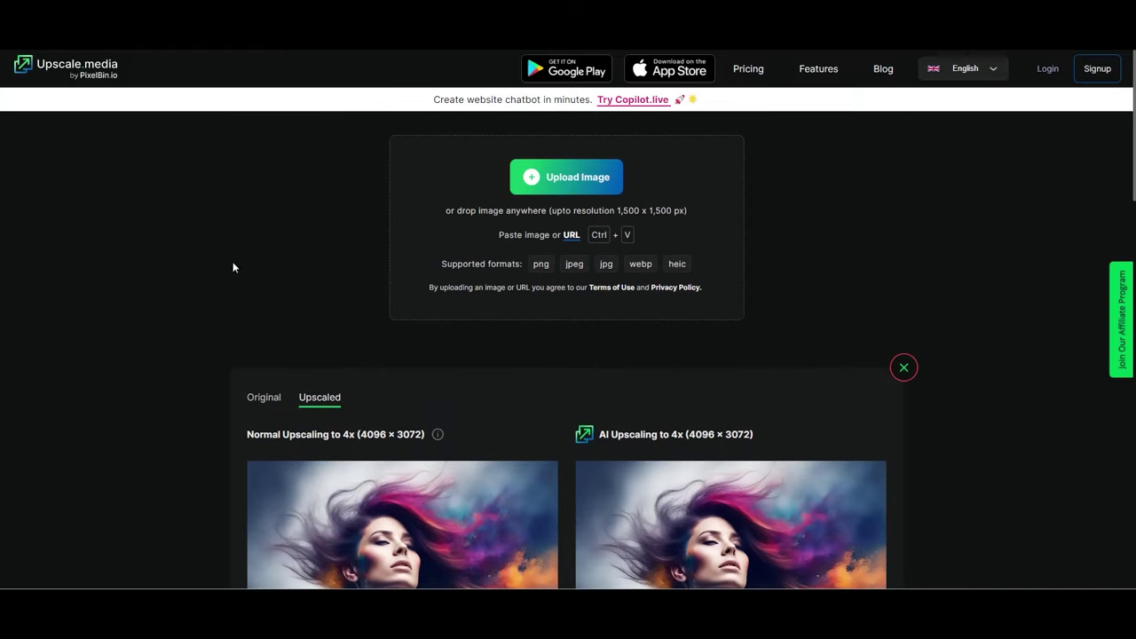
key(ctrl+v)
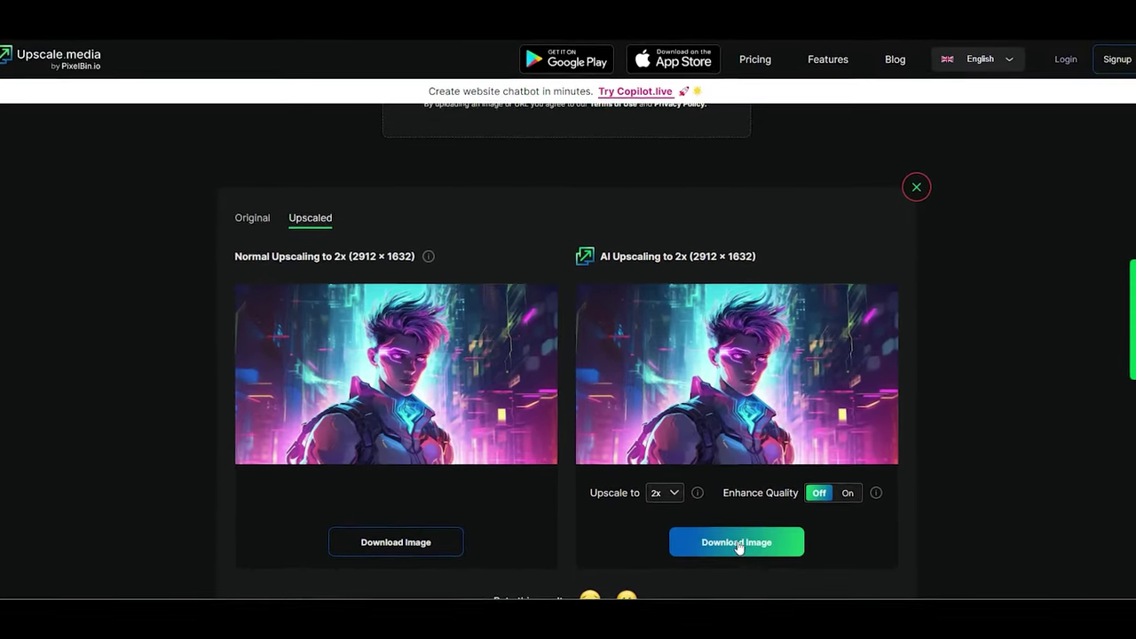
Step: Upscale the cyberpunk image 4x to 5824 × 3264, then try another upload past the 2-image daily limit
scroll(738, 548, down, 1)
click(666, 433)
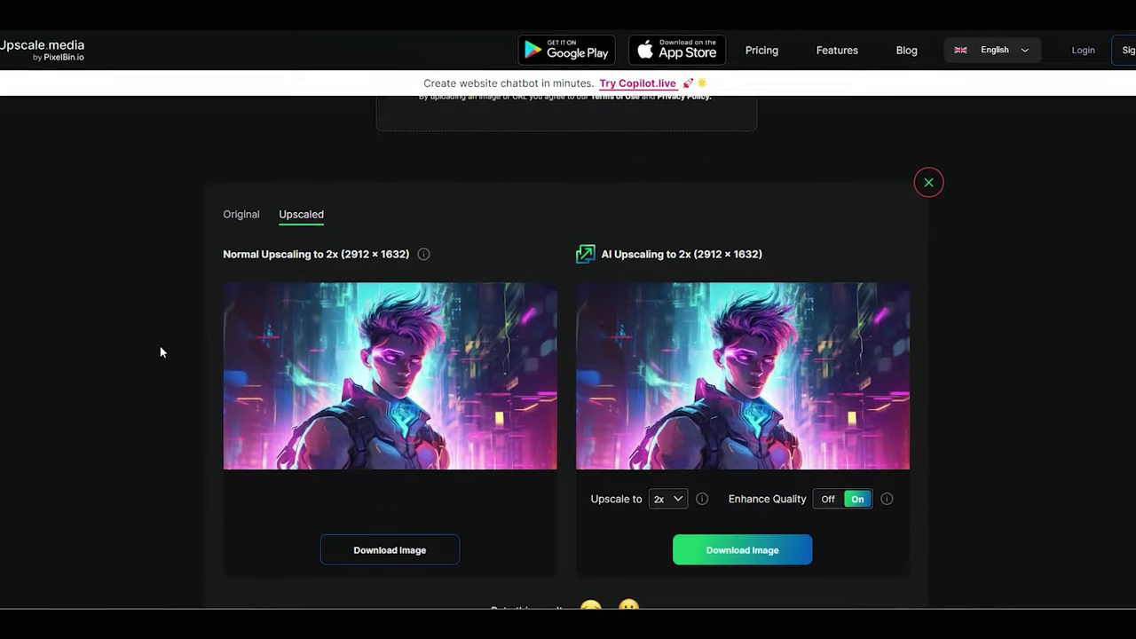
scroll(165, 354, down, 1)
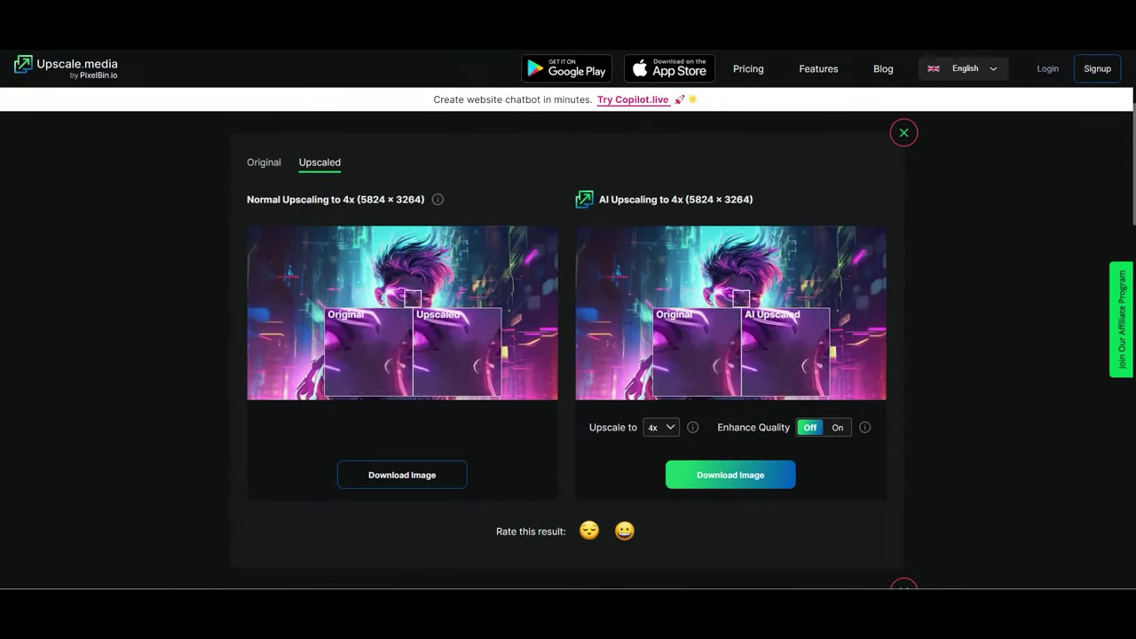
scroll(409, 233, up, 3)
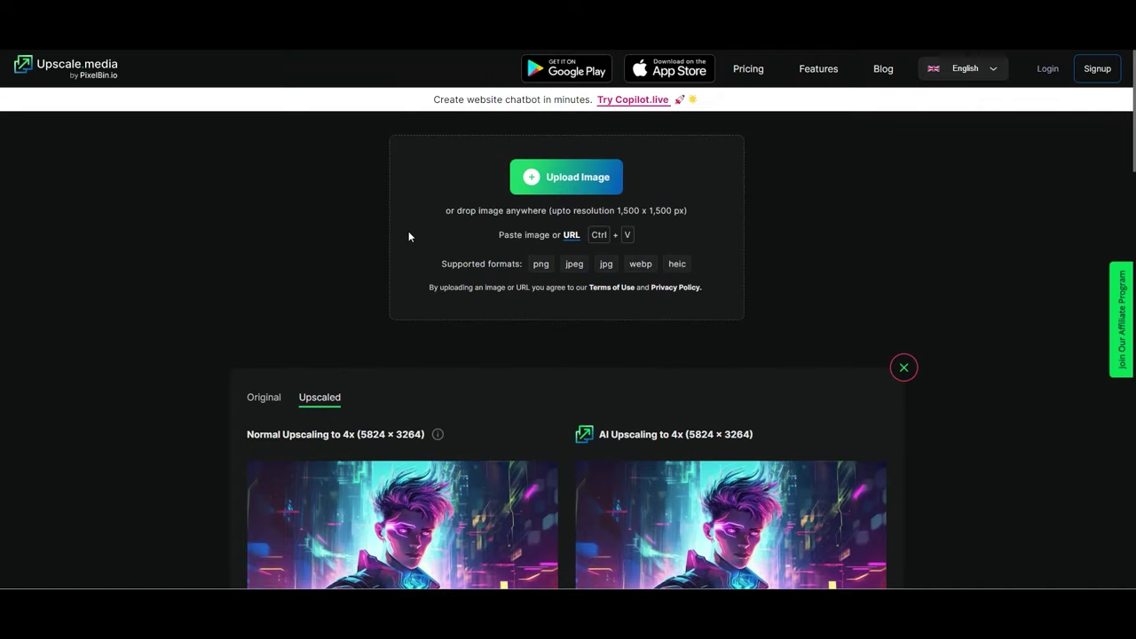
click(561, 173)
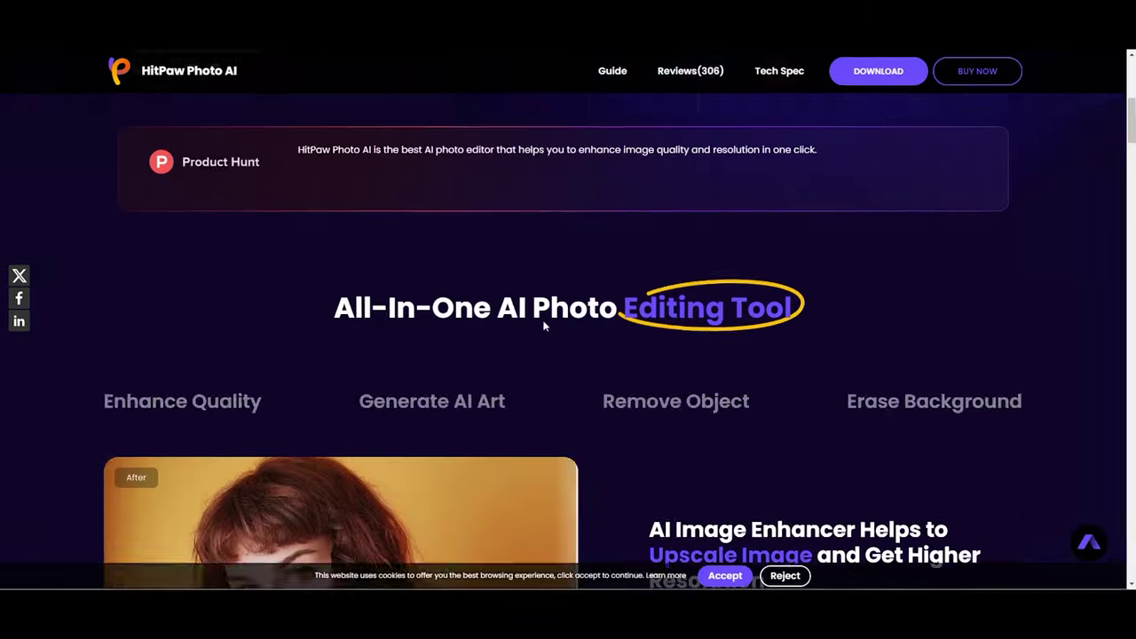
Step: Scroll the HitPaw Photo AI product page and download the free trial installer
scroll(94, 301, down, 4)
scroll(94, 301, down, 5)
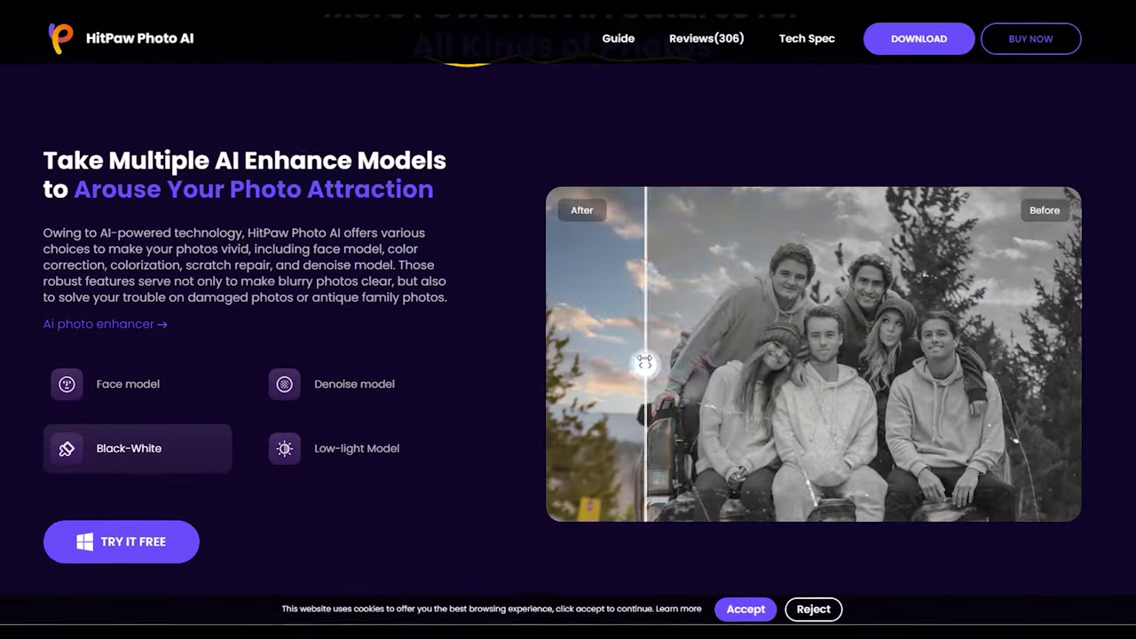
scroll(451, 315, down, 7)
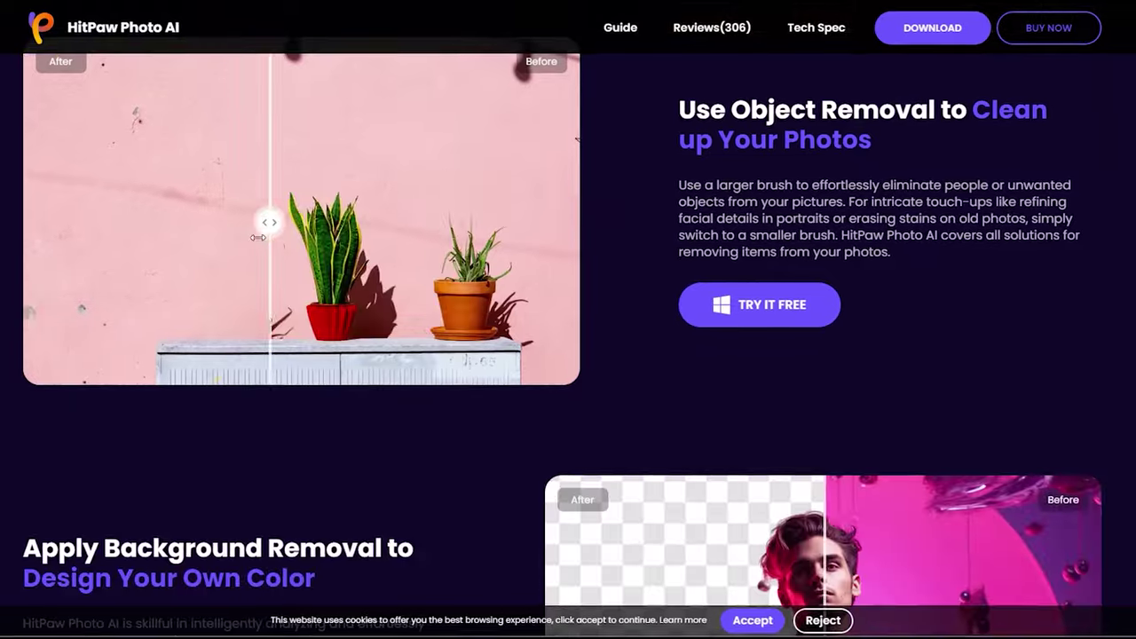
scroll(259, 237, up, 2)
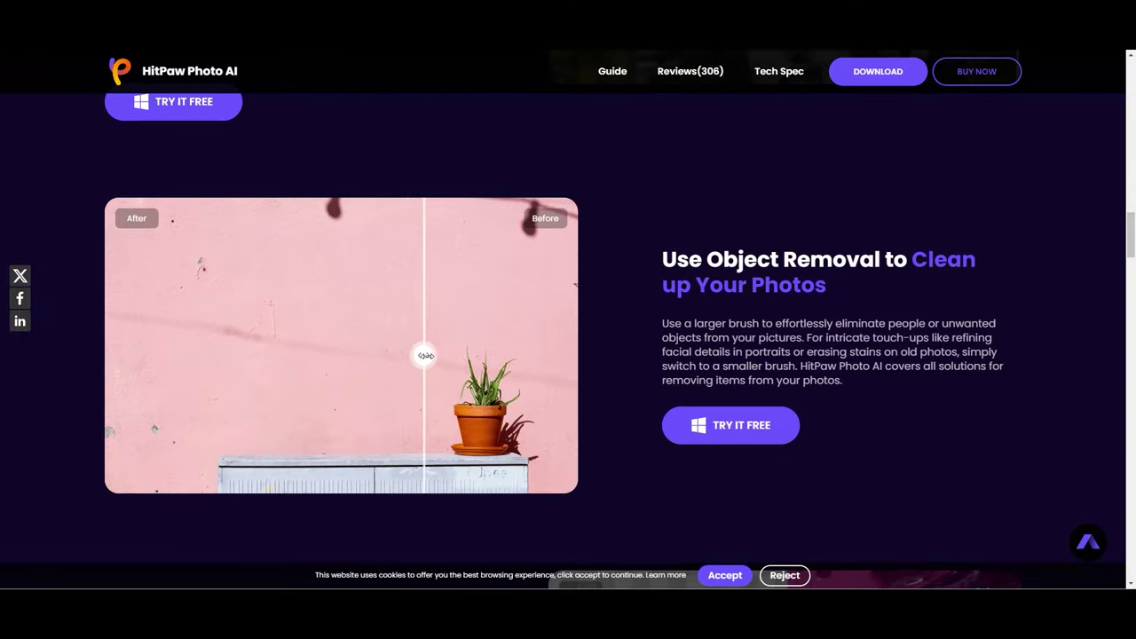
scroll(621, 328, down, 5)
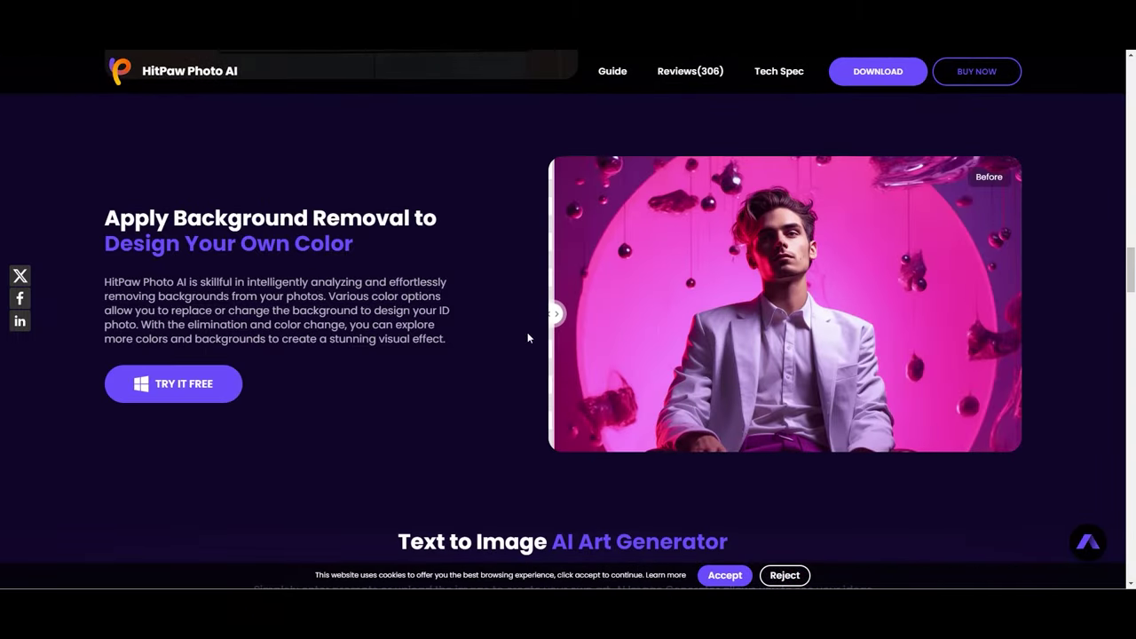
scroll(527, 337, down, 12)
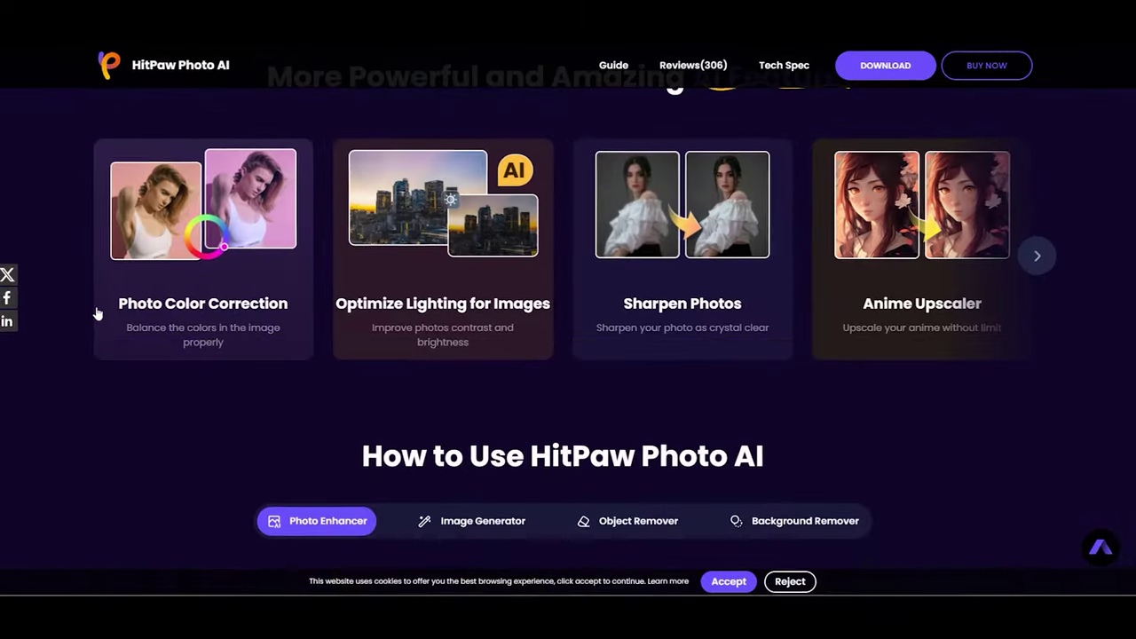
scroll(98, 313, down, 10)
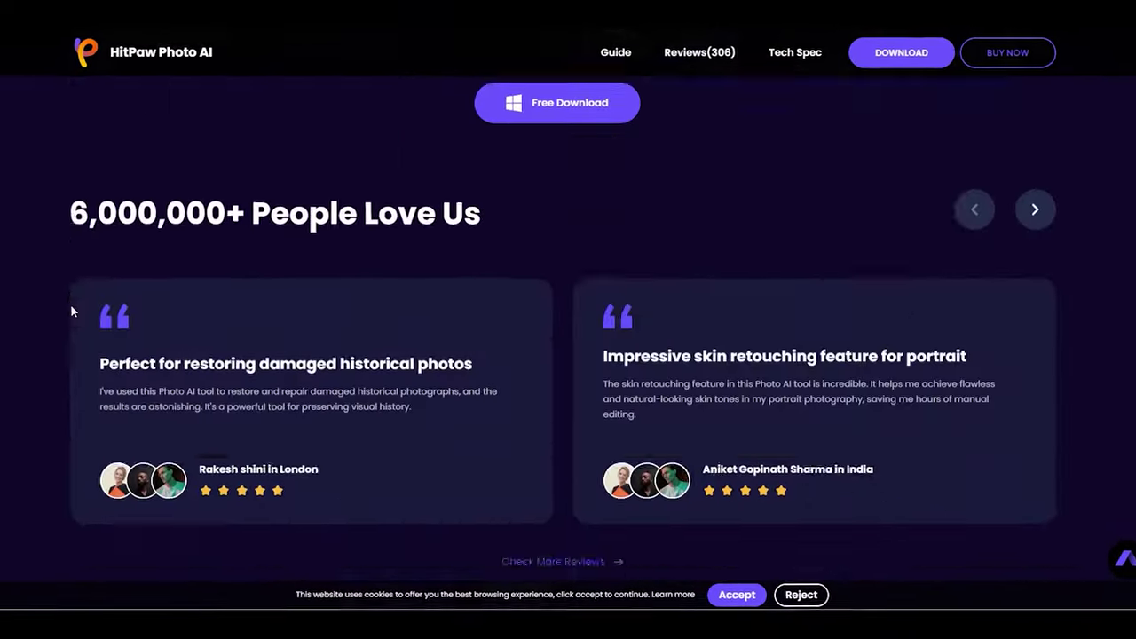
scroll(71, 311, down, 15)
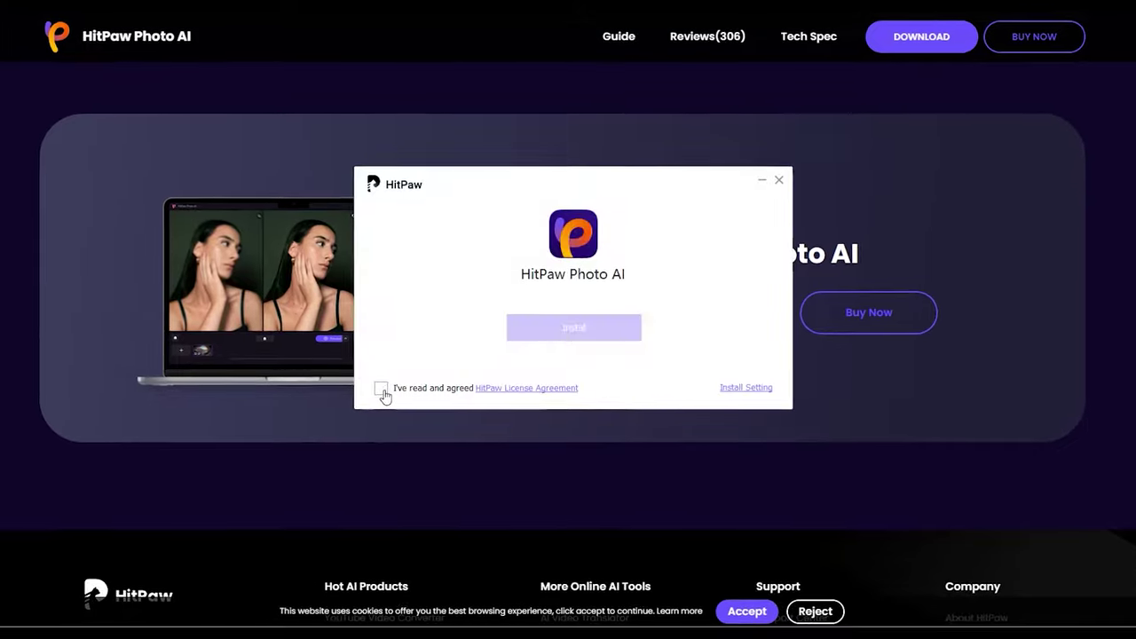
click(571, 324)
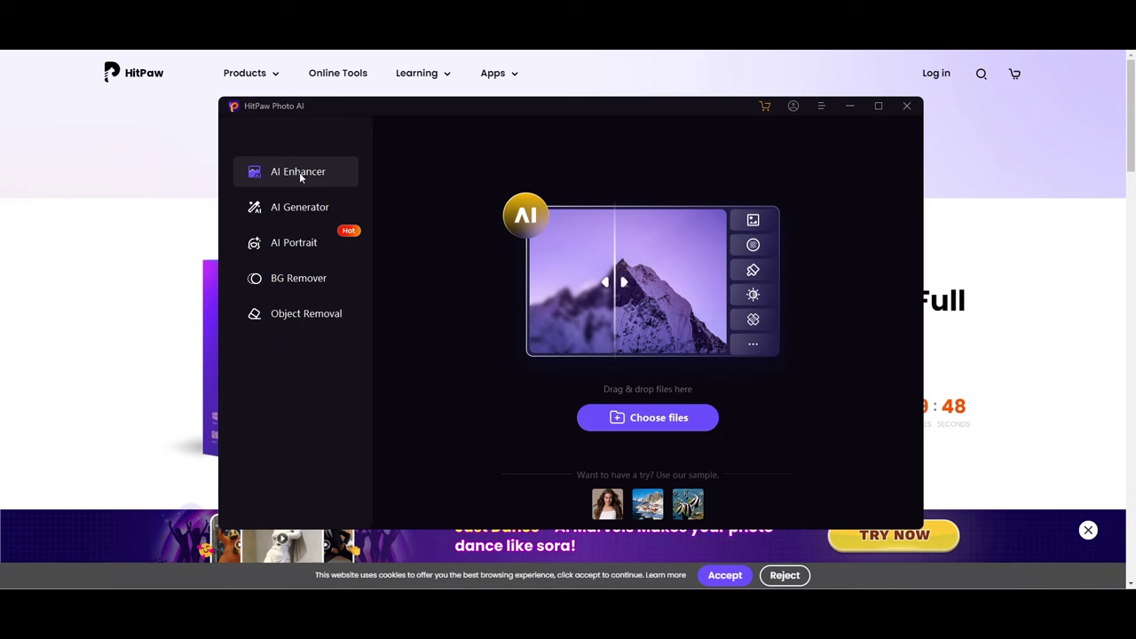
Step: Preview the AI Generator, AI Portrait, BG Remover and Object Removal pages, then load the portrait into AI Enhancer
click(293, 207)
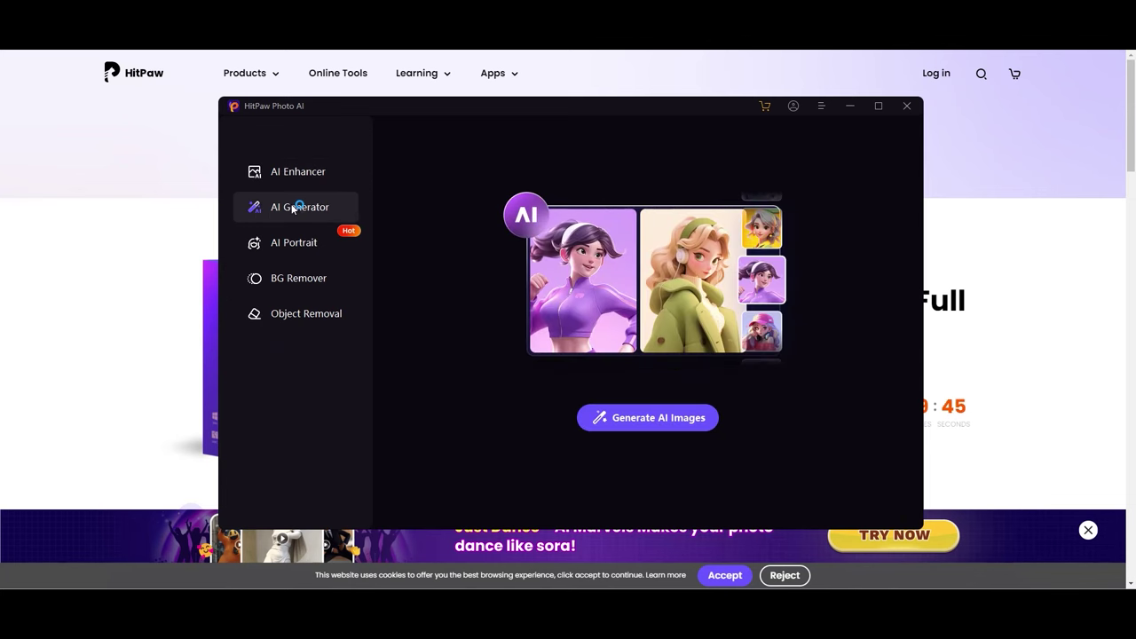
click(294, 248)
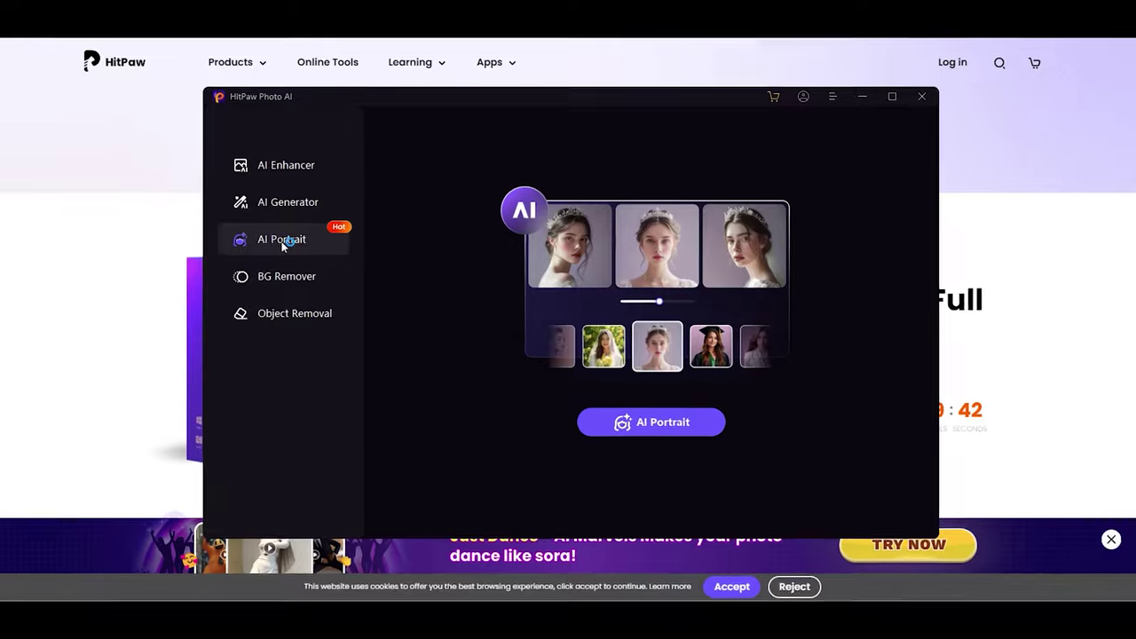
click(276, 278)
click(273, 314)
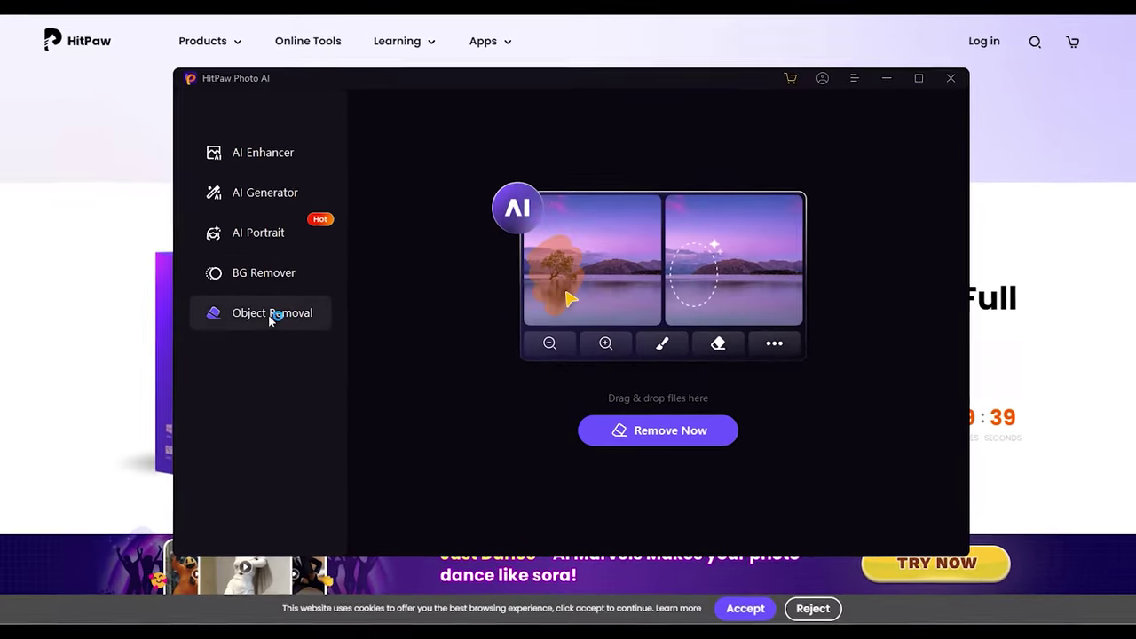
click(252, 152)
click(647, 417)
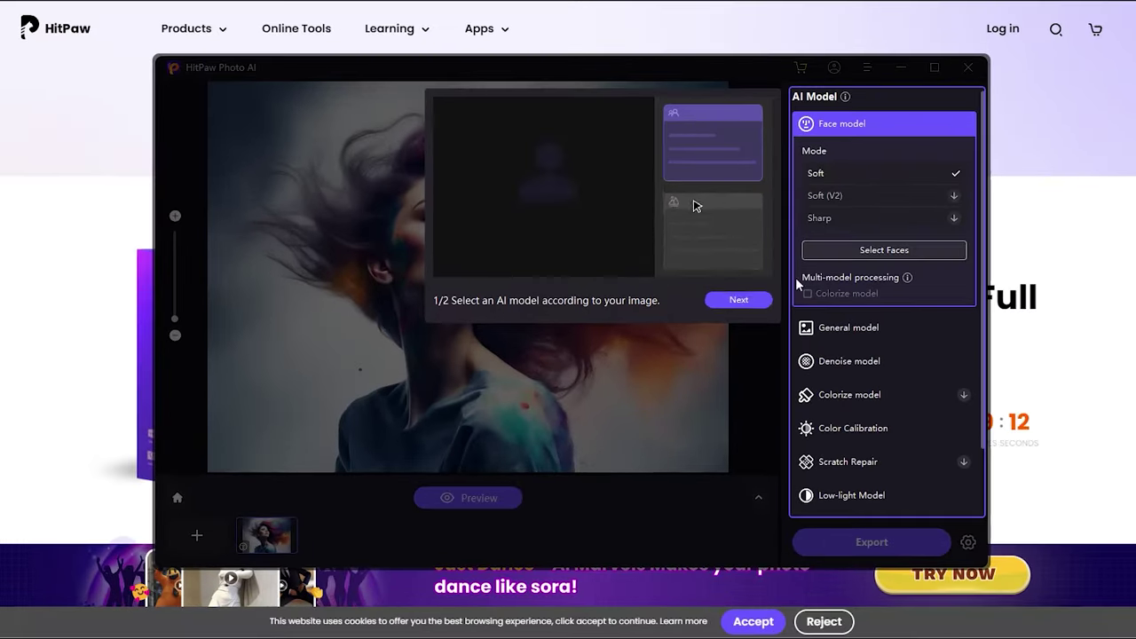
Step: Dismiss the onboarding tips and download and select the Face model's Sharp mode
click(739, 299)
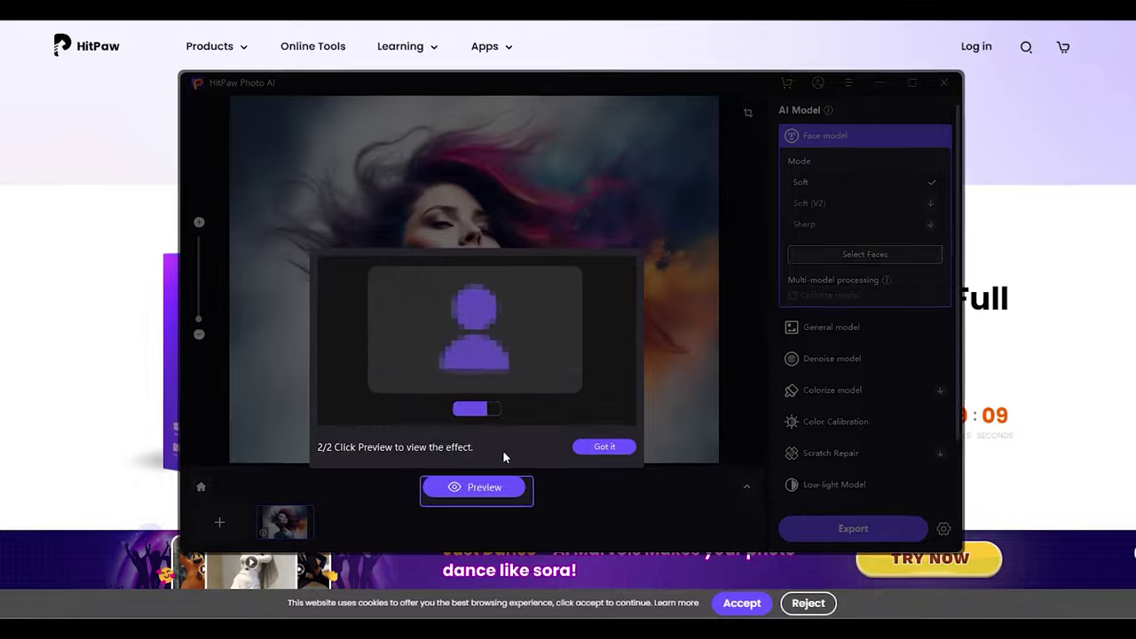
click(609, 447)
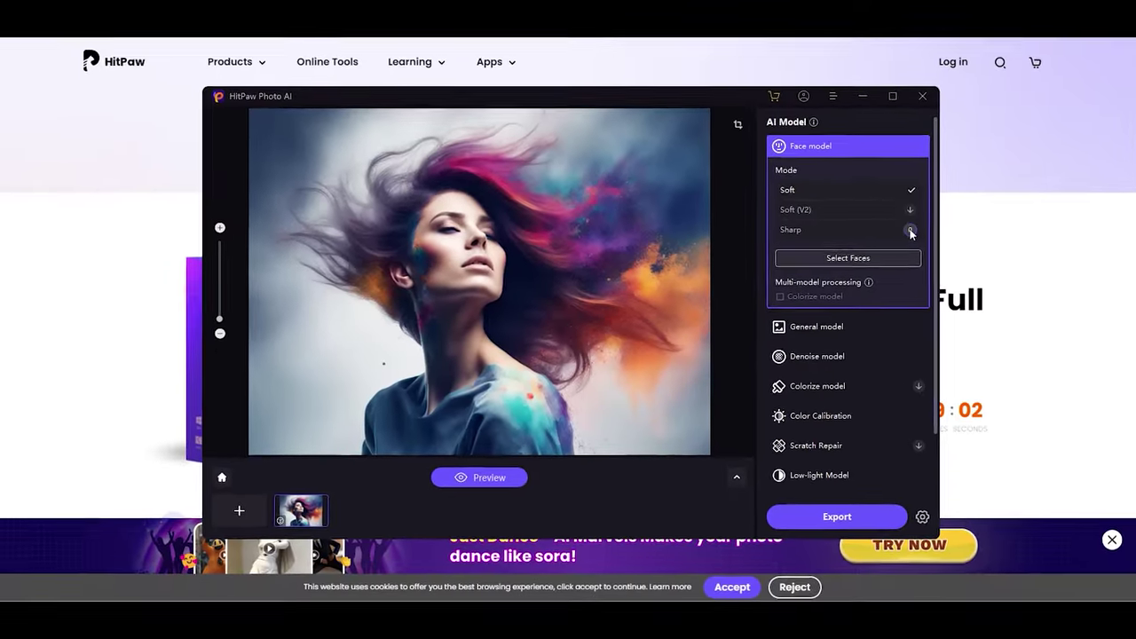
click(910, 229)
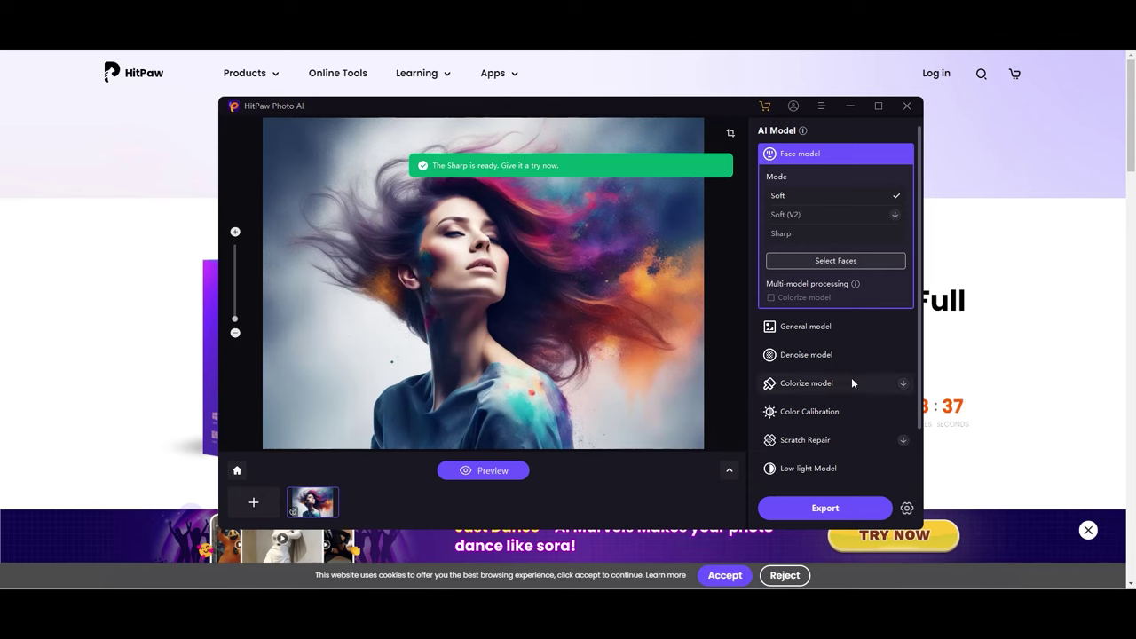
click(867, 232)
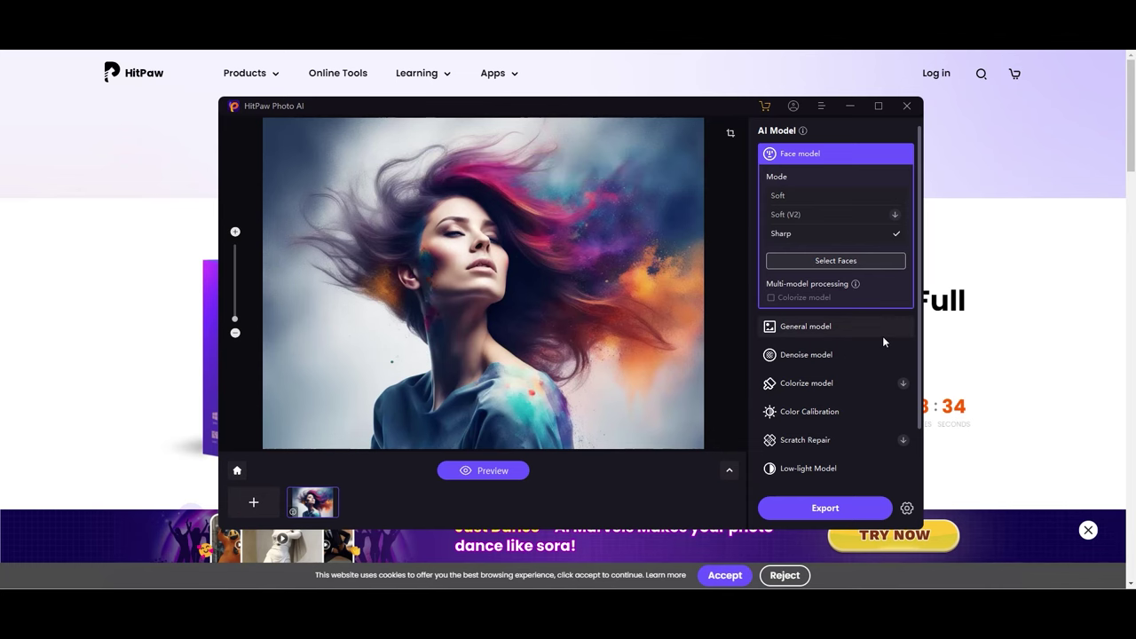
Step: Confirm the single detected face and render the before/after preview
click(880, 261)
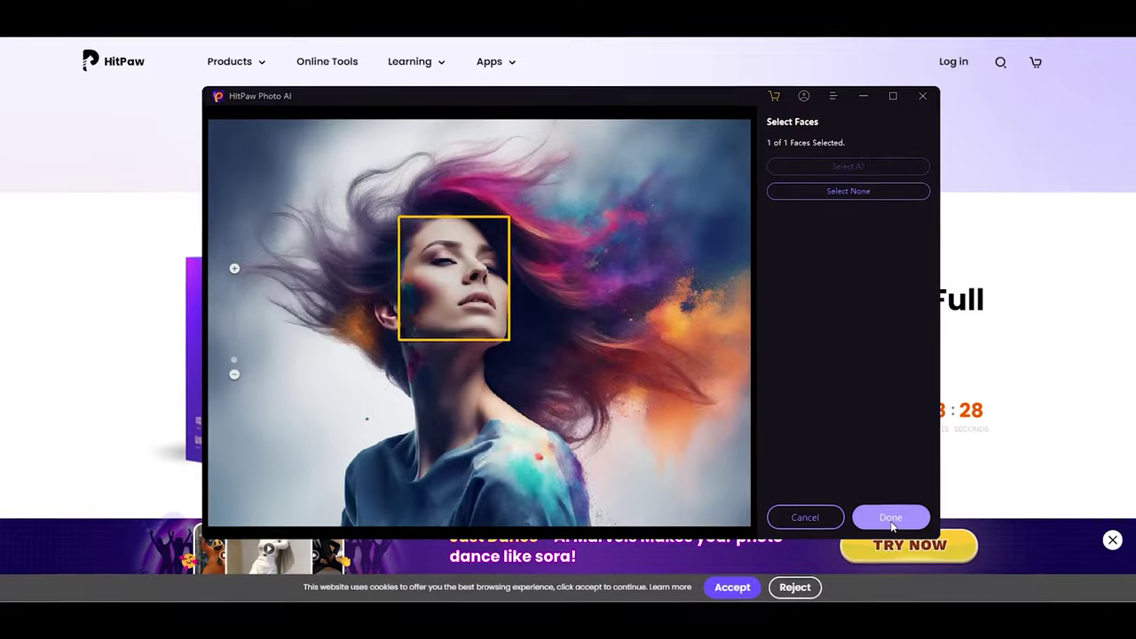
click(896, 522)
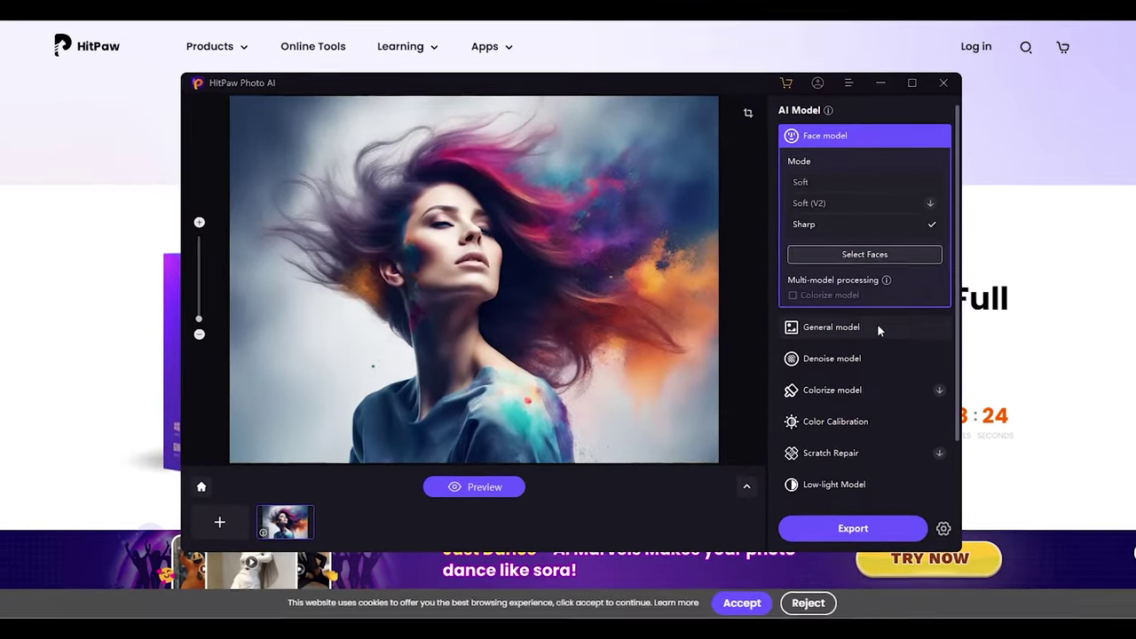
mouse_move(798, 294)
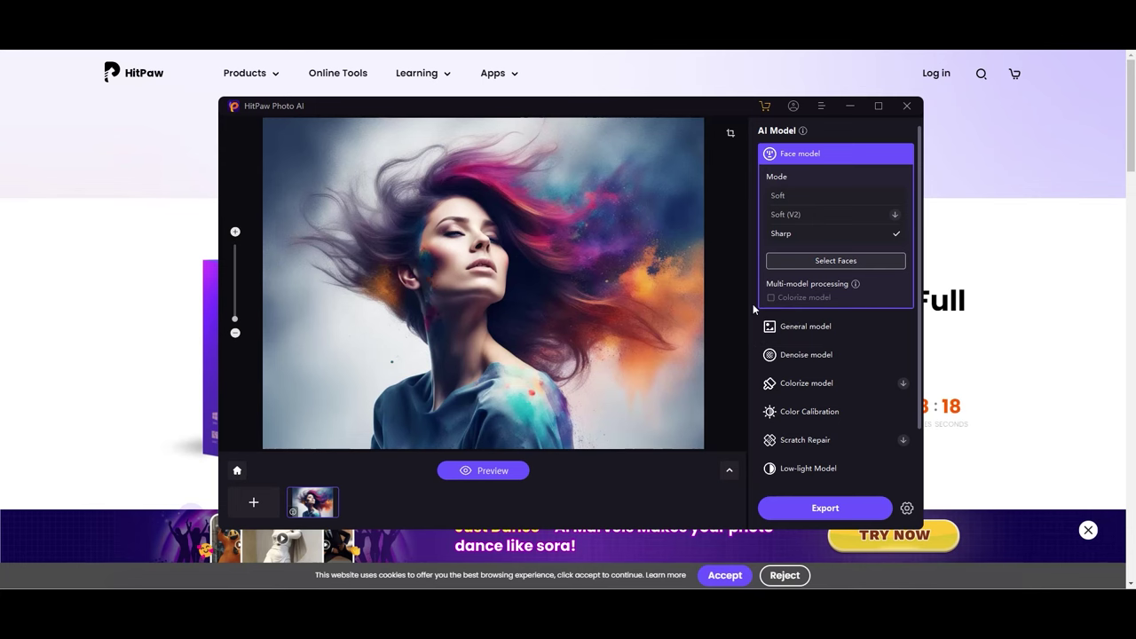
click(463, 471)
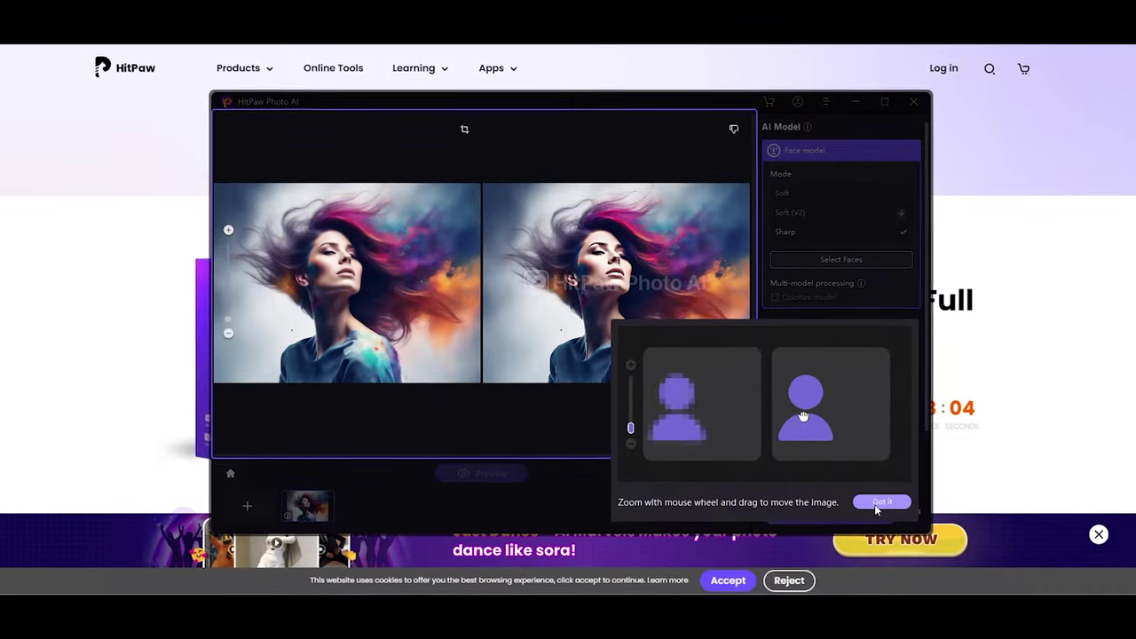
Step: Zoom into the enhanced portrait and pan across the ear, neck and colourful background
click(884, 506)
scroll(407, 278, up, 5)
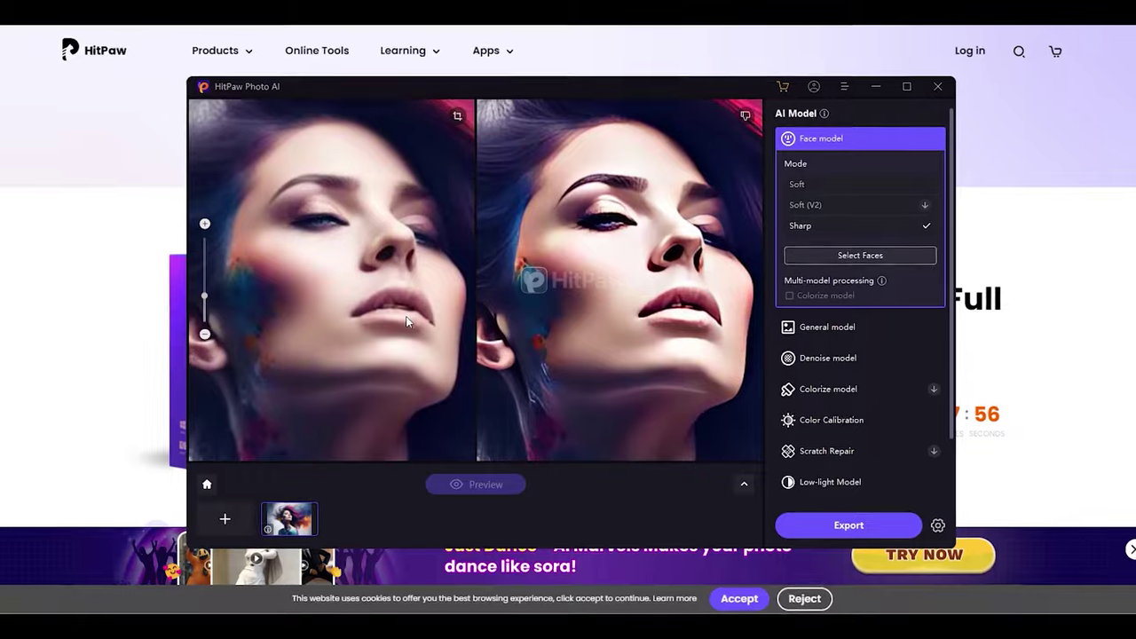
drag(406, 316, 333, 458)
drag(434, 303, 448, 221)
scroll(428, 298, down, 5)
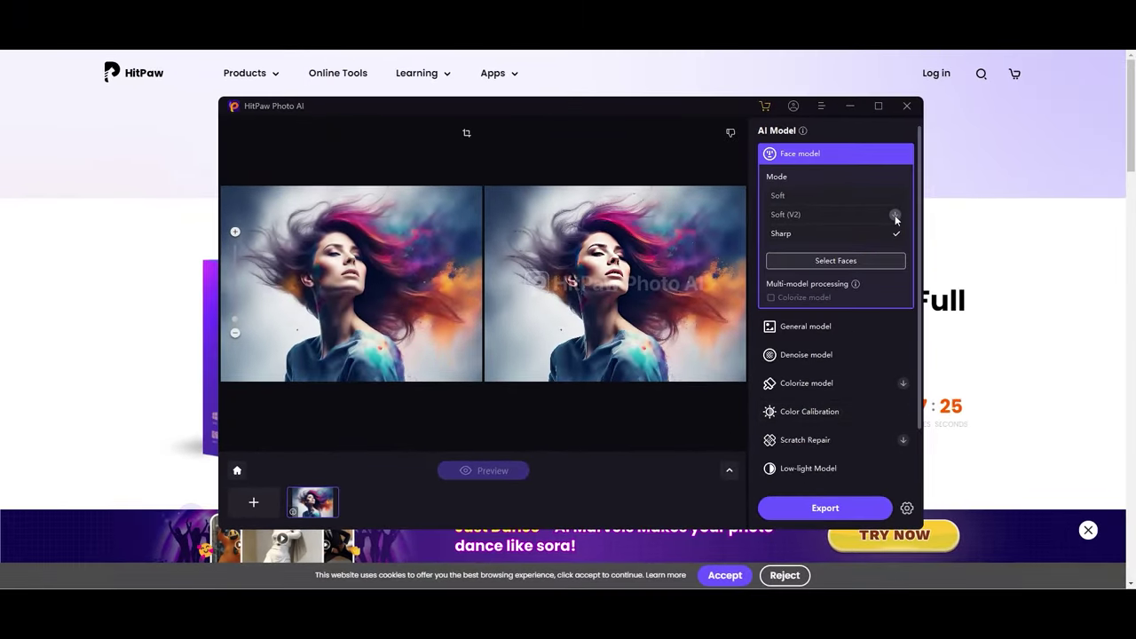
Step: Try exporting the enhanced portrait and dismiss the purchase-required notice
click(825, 508)
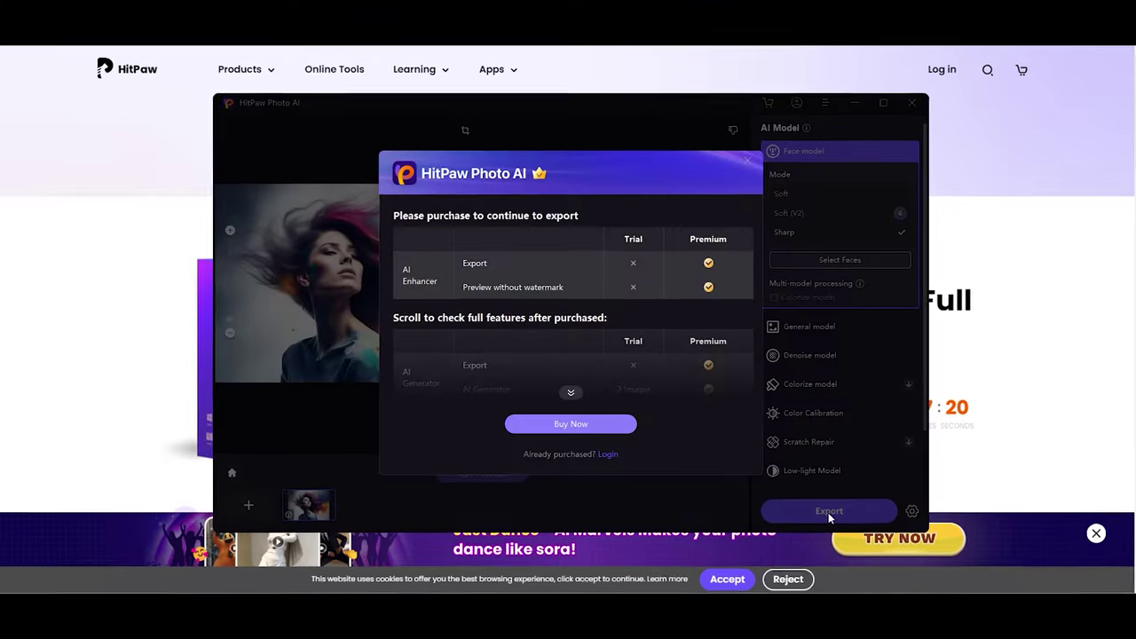
click(743, 163)
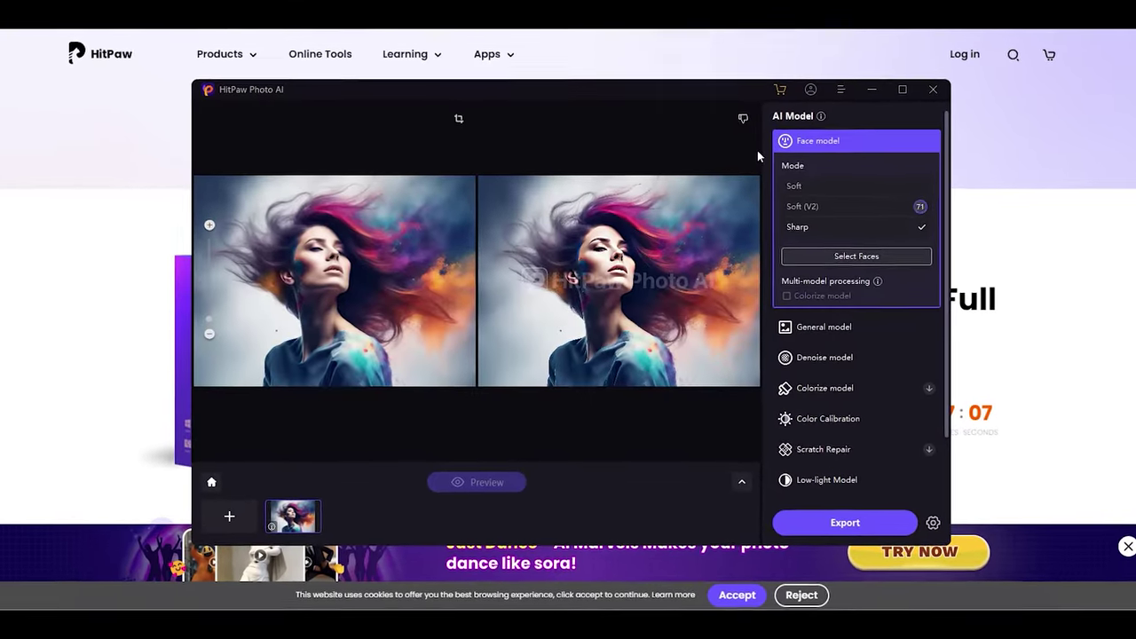
scroll(402, 293, up, 3)
scroll(391, 297, up, 3)
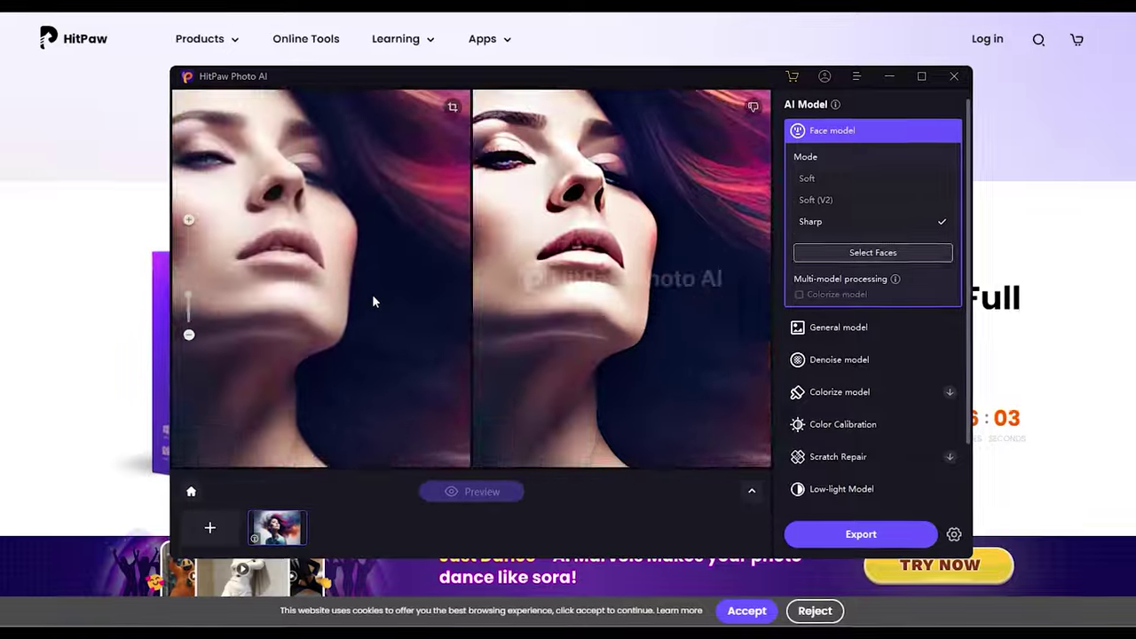
scroll(377, 294, down, 1)
scroll(346, 388, up, 2)
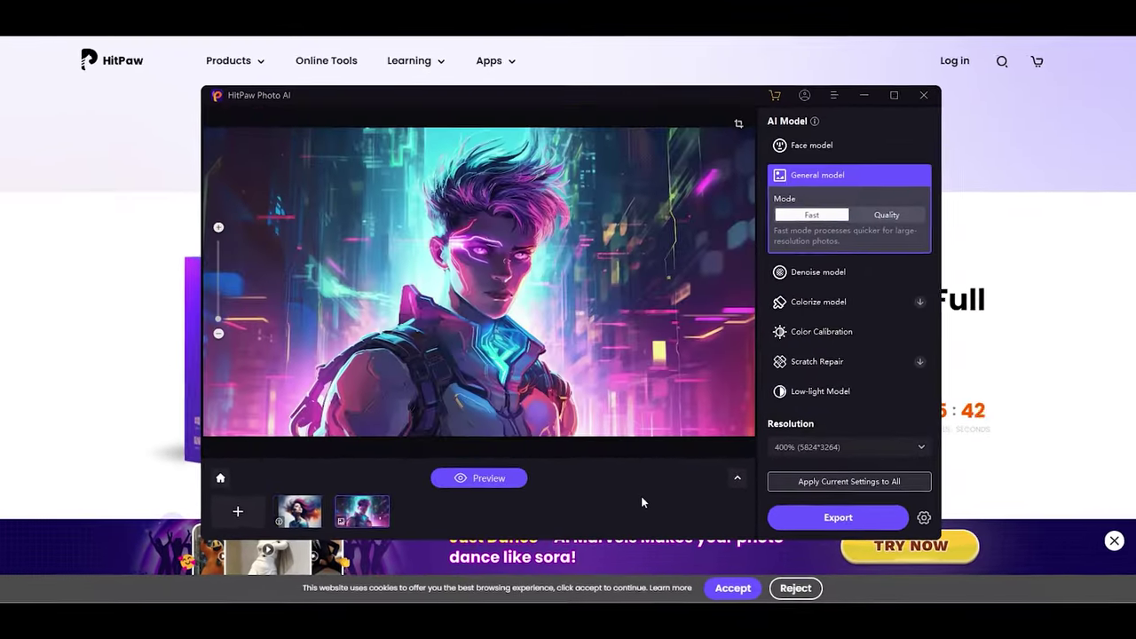
Step: Set the cyberpunk image to Face model Soft (V2), confirm its face, and render a preview
click(852, 153)
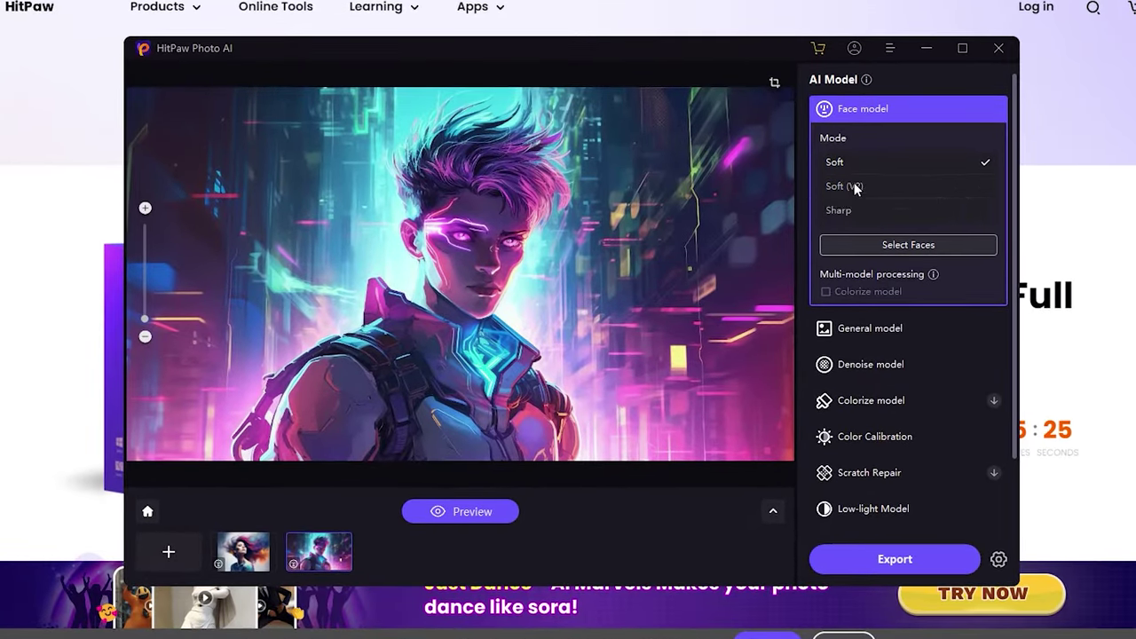
click(854, 187)
click(940, 246)
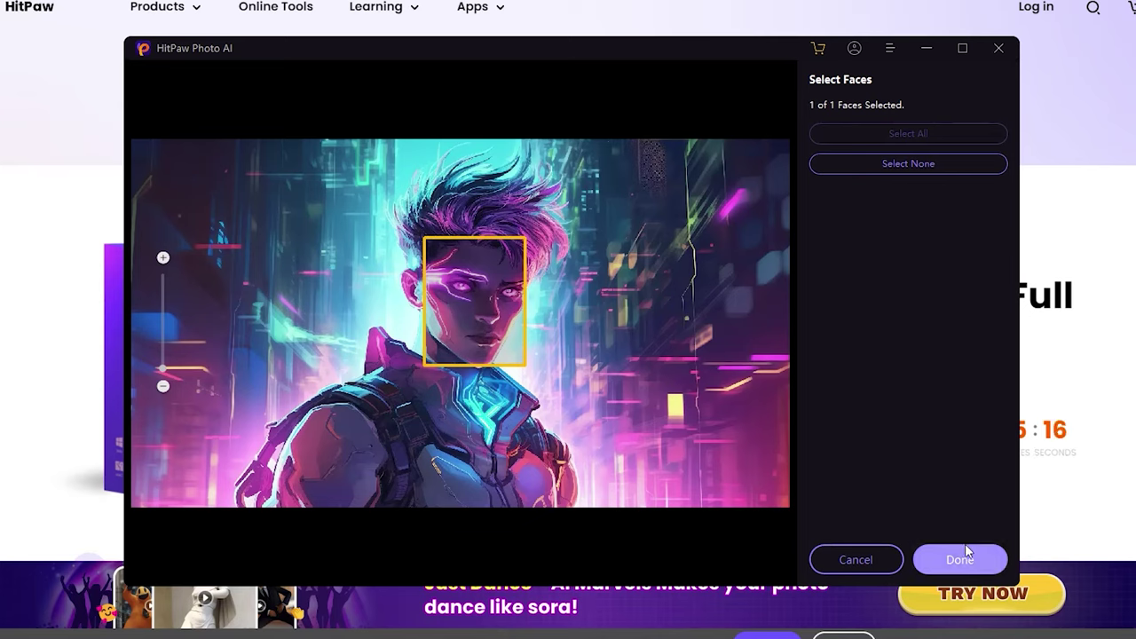
click(966, 557)
click(475, 512)
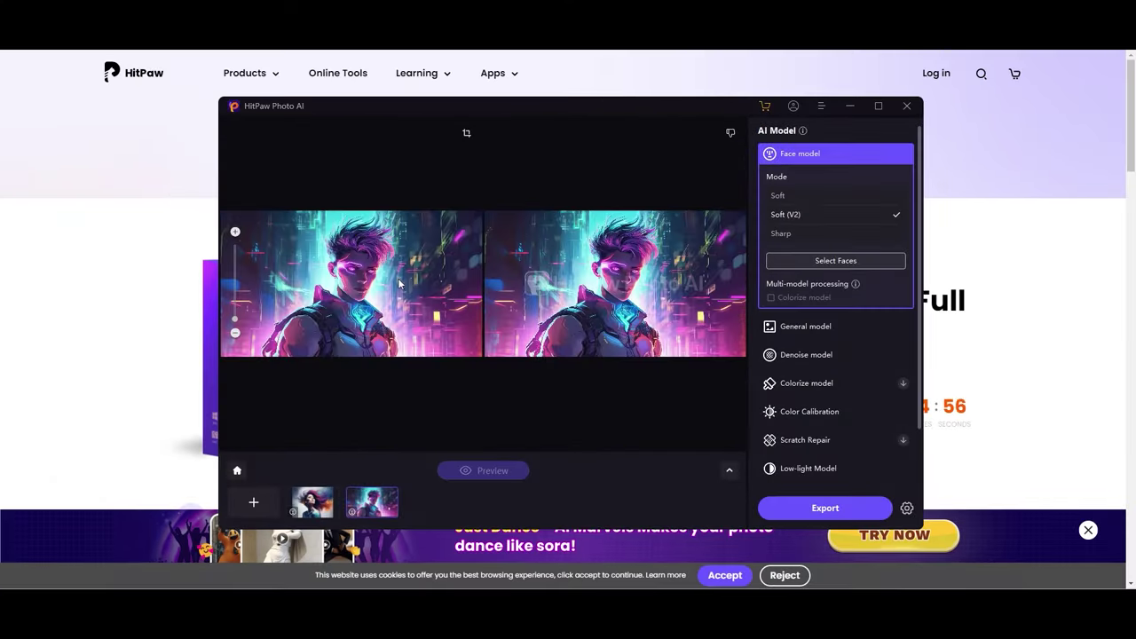
Step: Zoom into the comparison and centre the character's face
scroll(399, 281, up, 6)
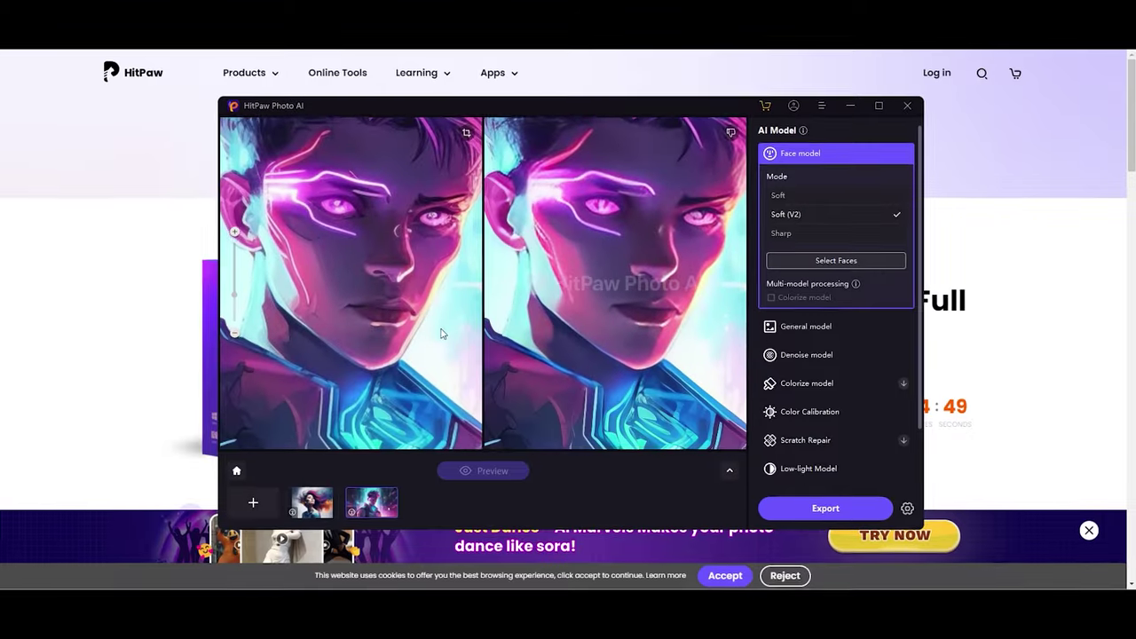
scroll(441, 333, up, 5)
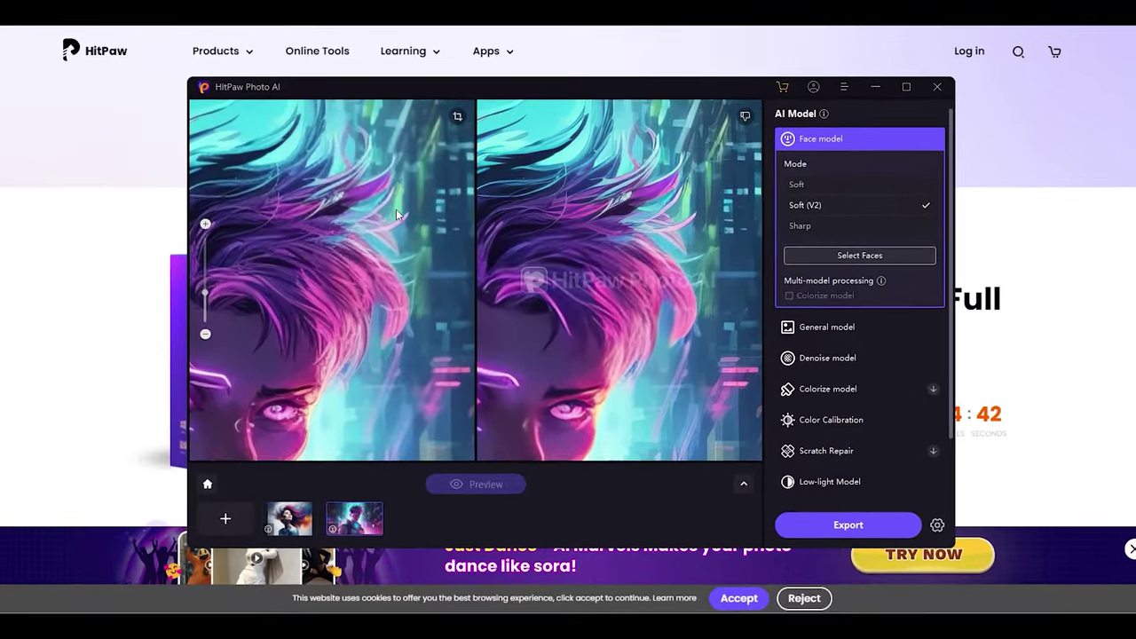
scroll(667, 175, up, 3)
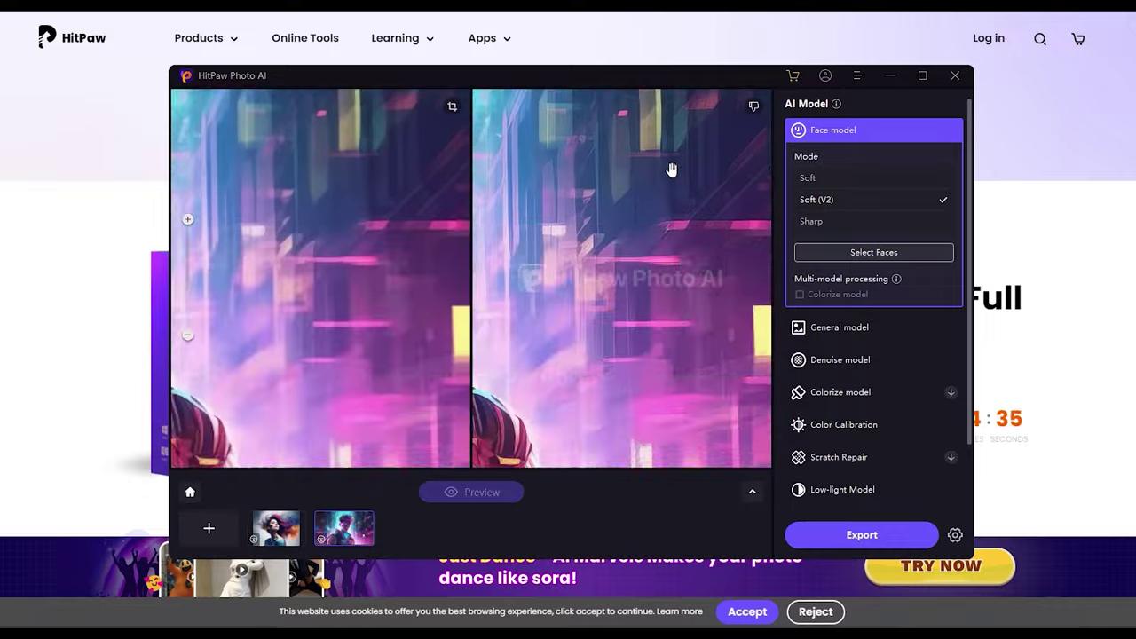
scroll(672, 169, down, 4)
scroll(649, 355, up, 5)
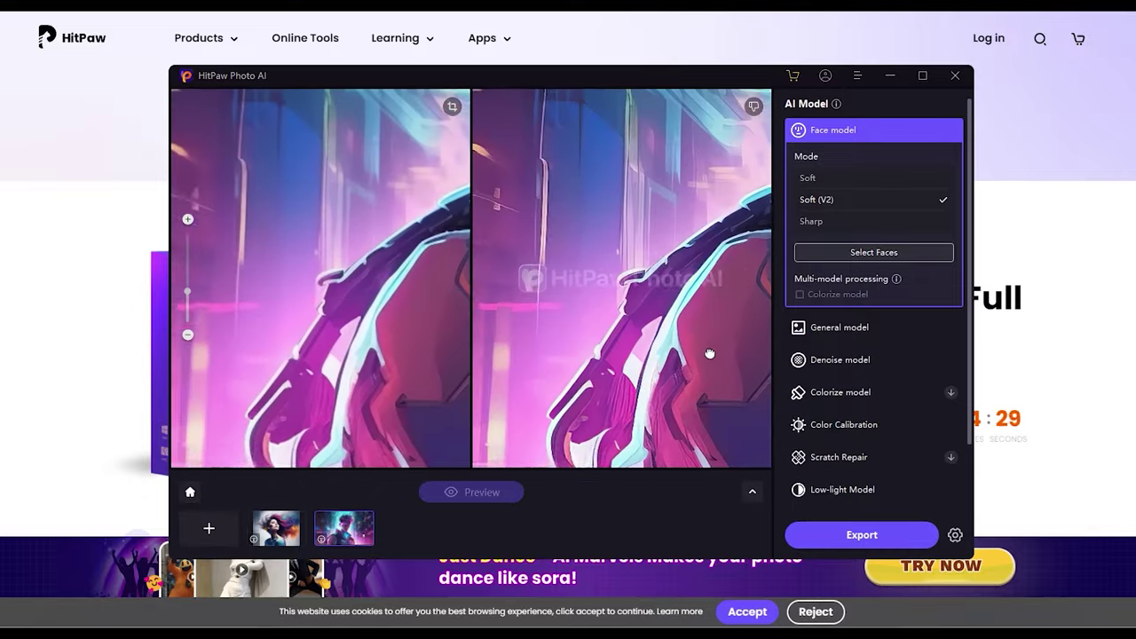
scroll(709, 355, down, 5)
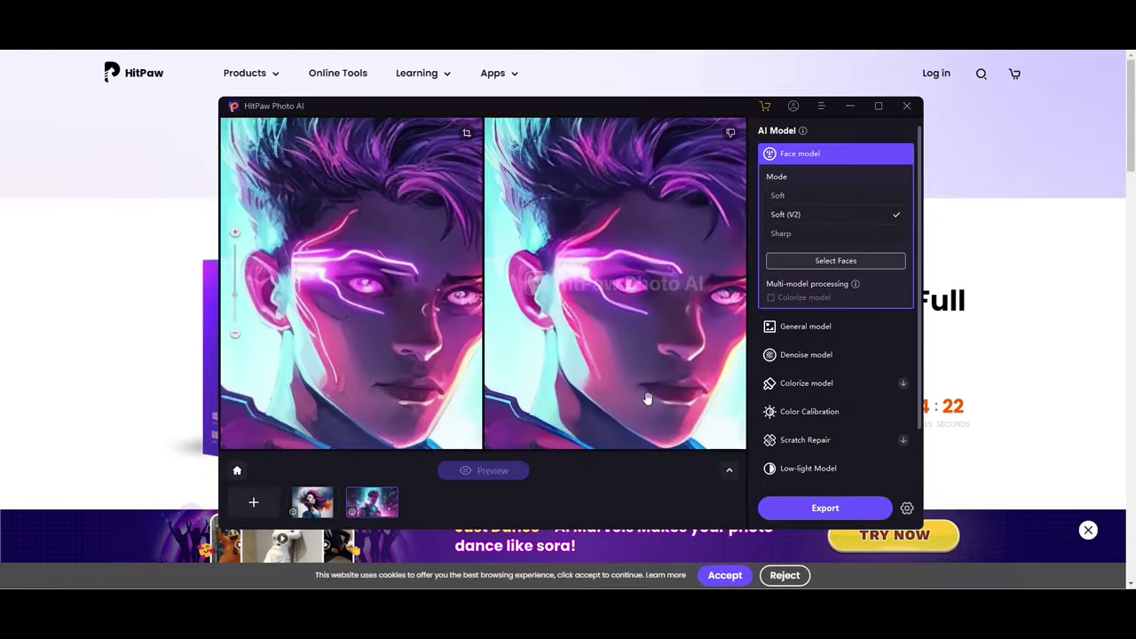
drag(647, 399, 616, 401)
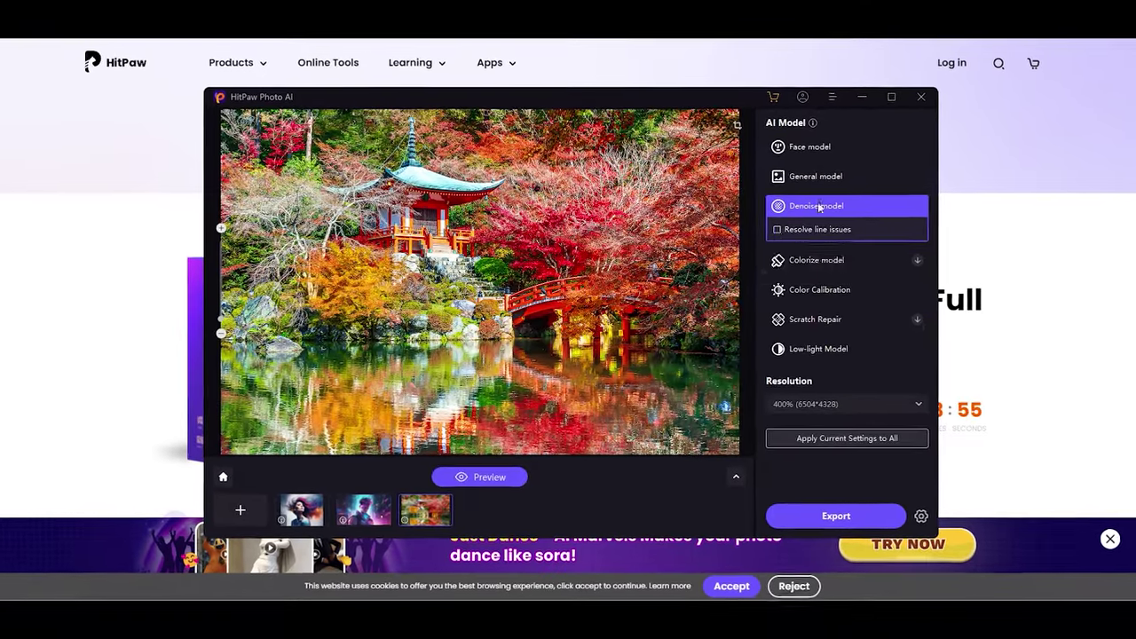
Step: Preview the pagoda photo in HitPaw with the General model, Fast mode, at 400%
click(865, 146)
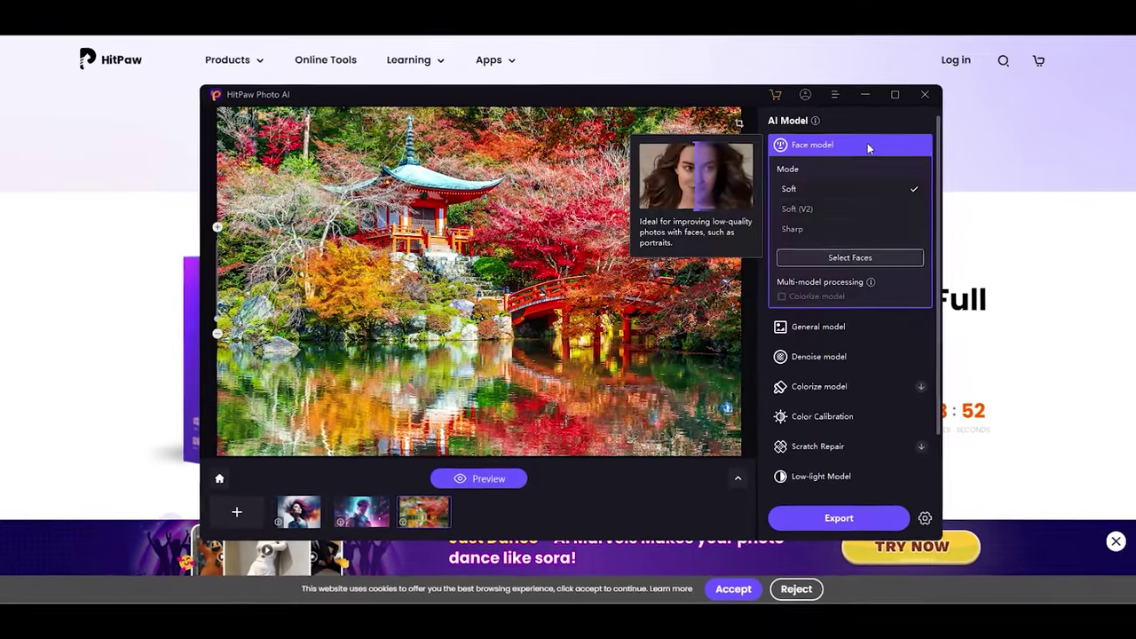
click(816, 175)
click(822, 211)
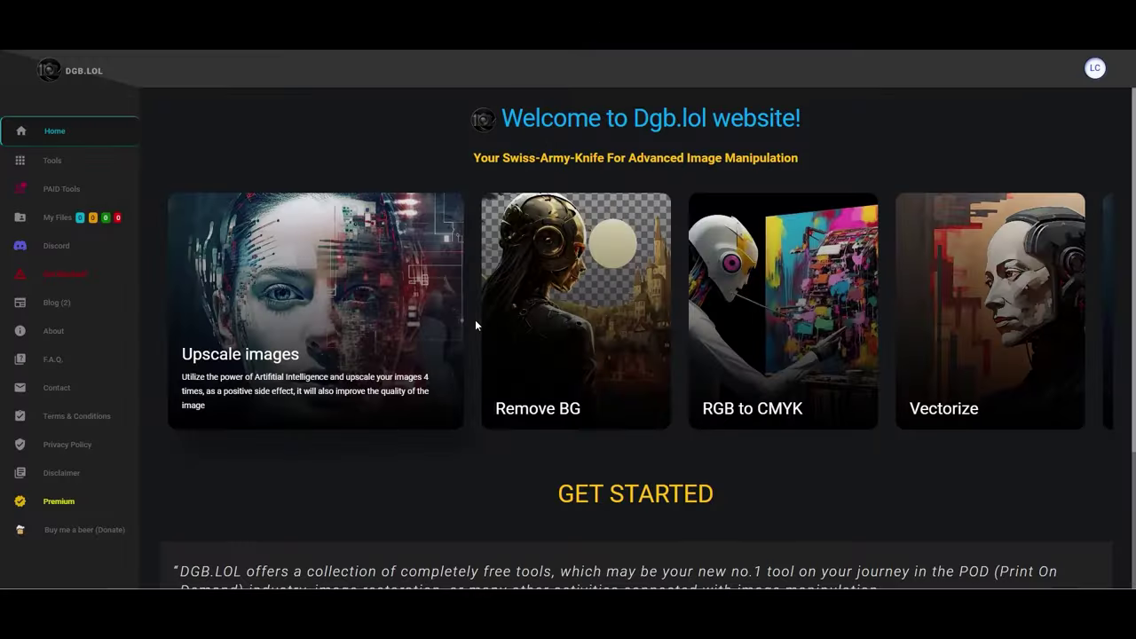
scroll(476, 326, down, 3)
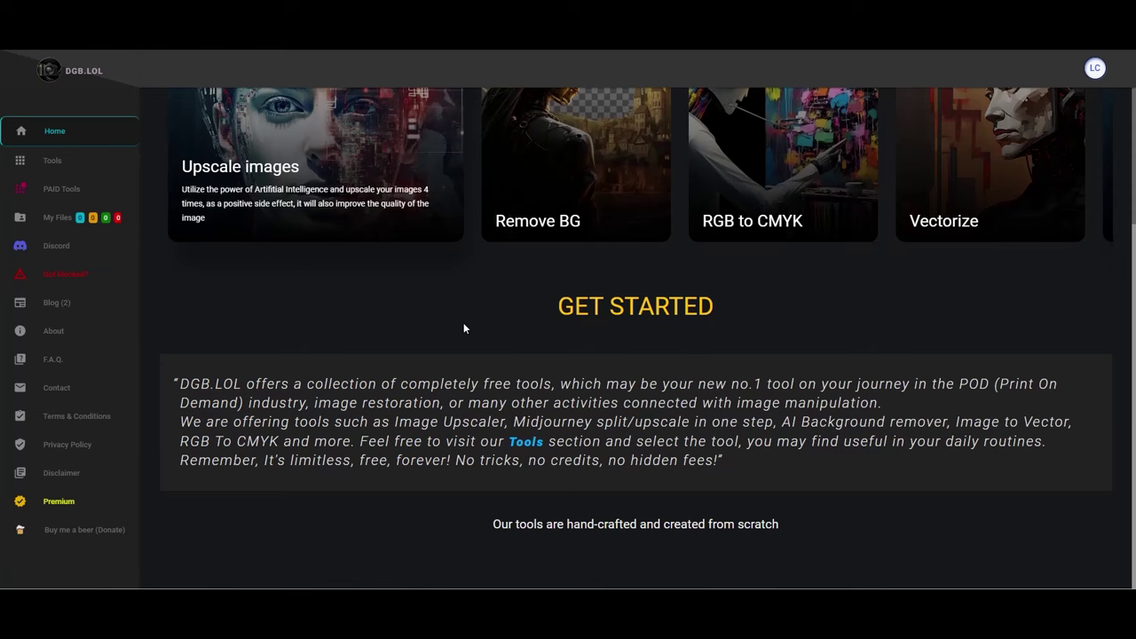
Step: Browse the DGB.LOL tool cards and open the AI Image Upscaler
scroll(480, 326, up, 3)
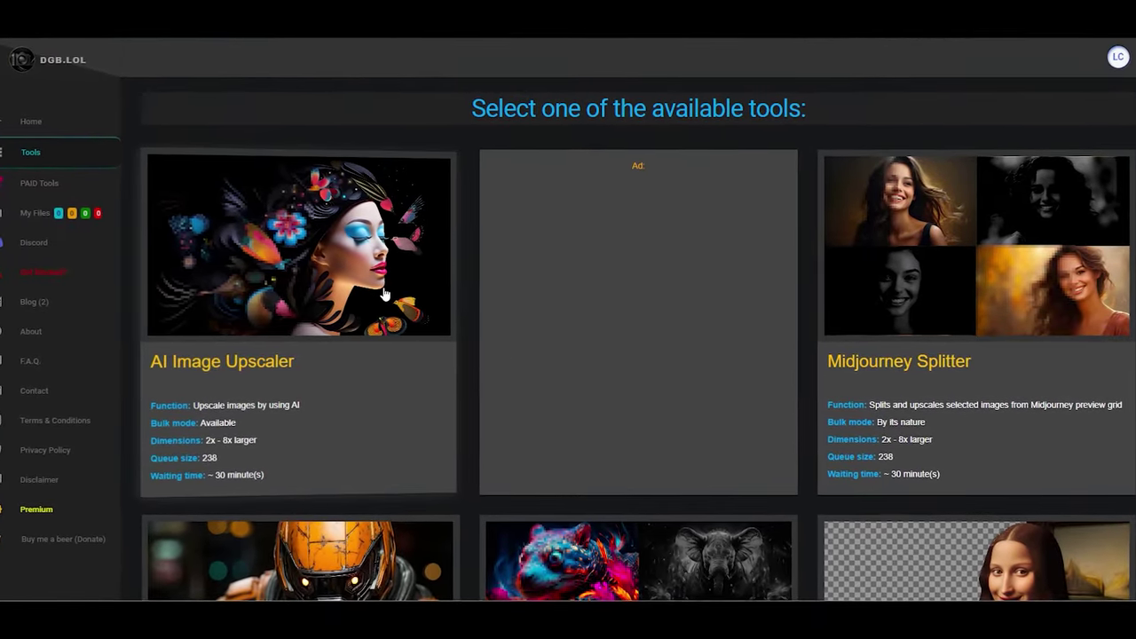
scroll(446, 311, down, 4)
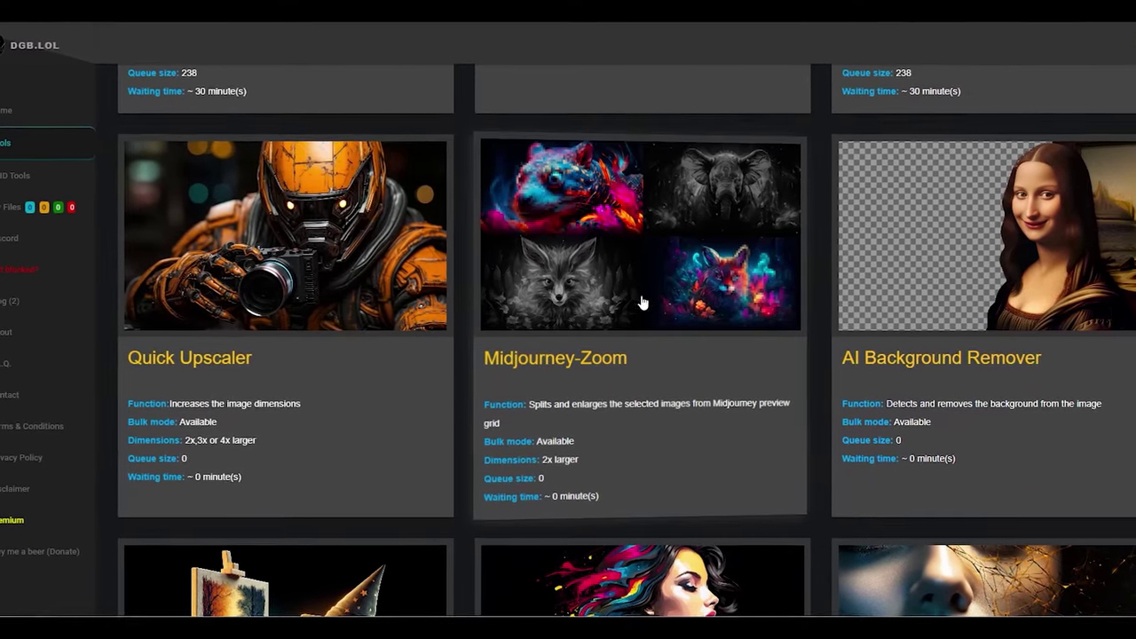
scroll(482, 314, down, 4)
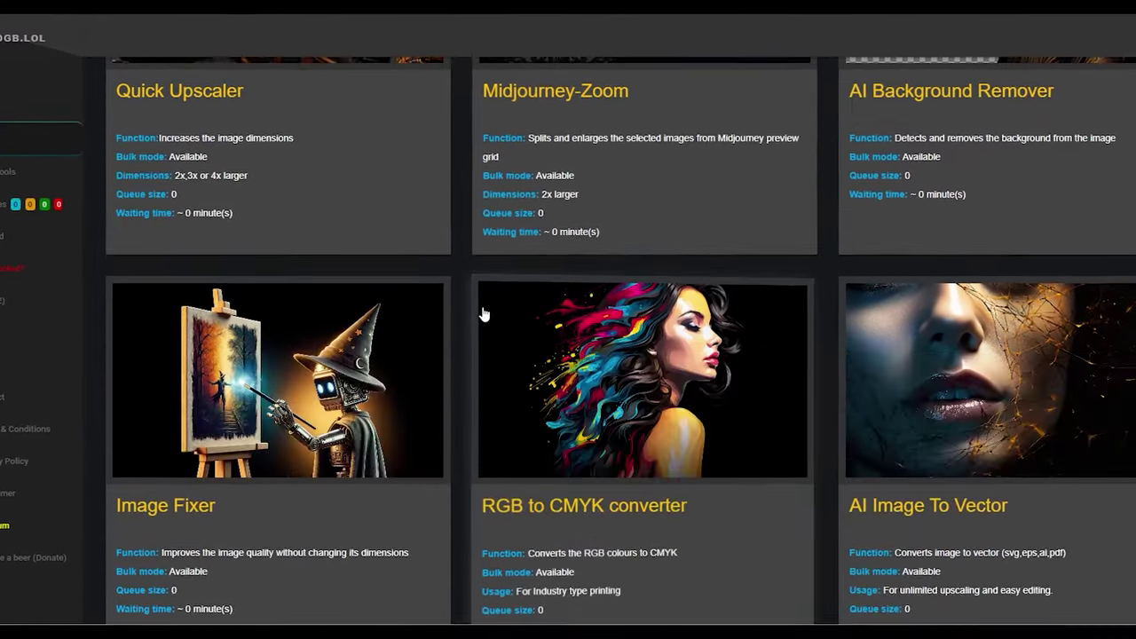
scroll(459, 317, down, 3)
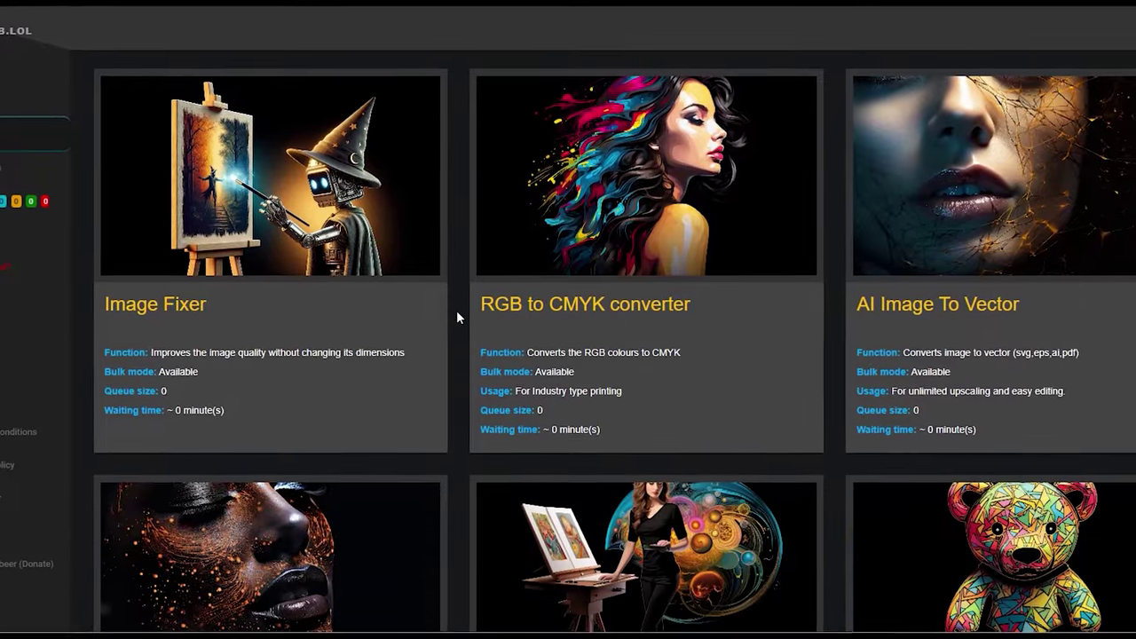
scroll(457, 317, down, 3)
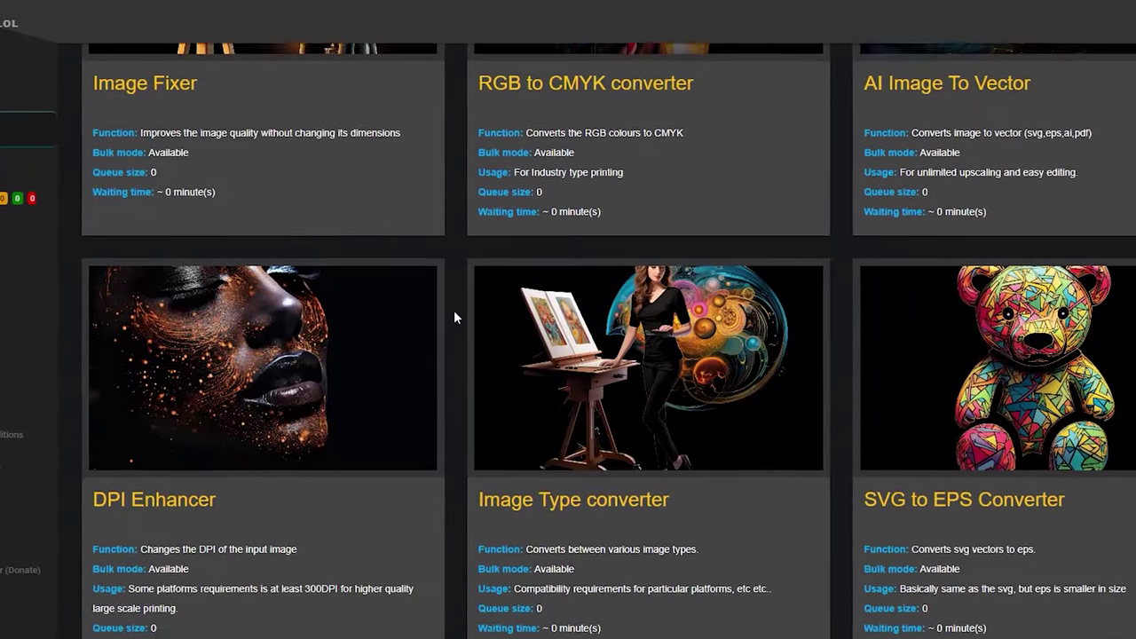
scroll(455, 318, down, 3)
scroll(451, 320, down, 5)
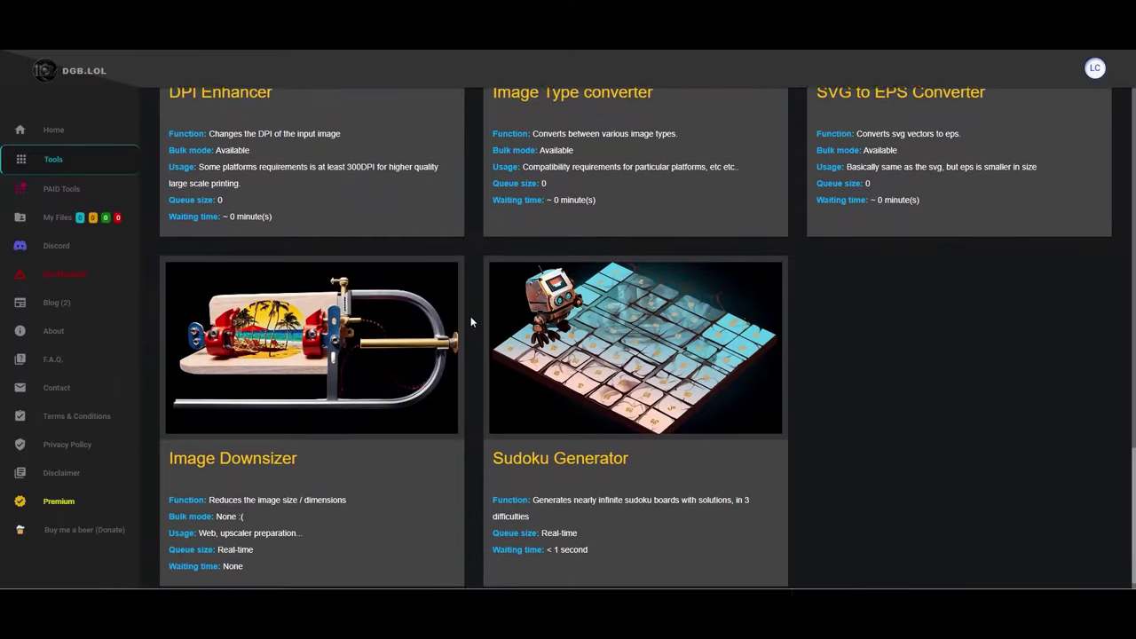
scroll(470, 322, down, 1)
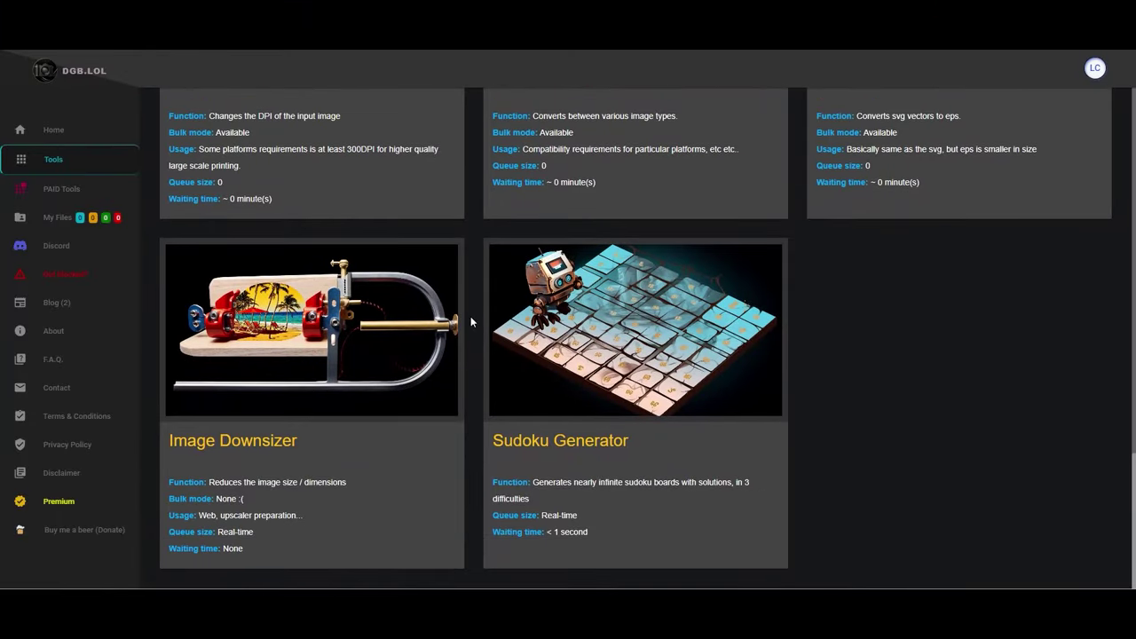
scroll(471, 322, up, 12)
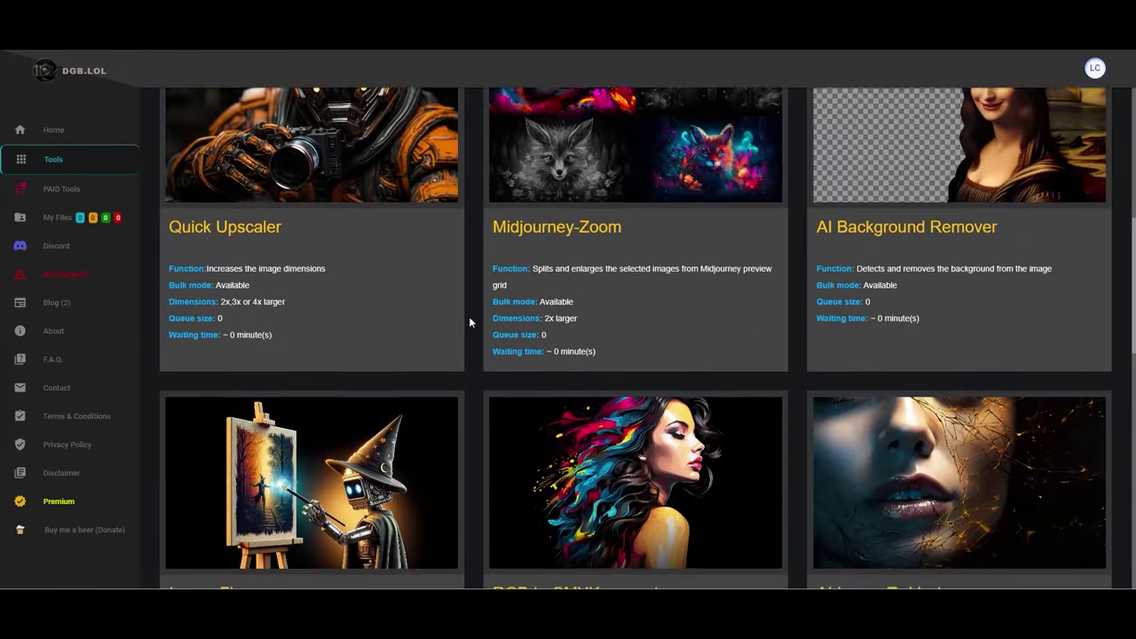
scroll(470, 323, up, 3)
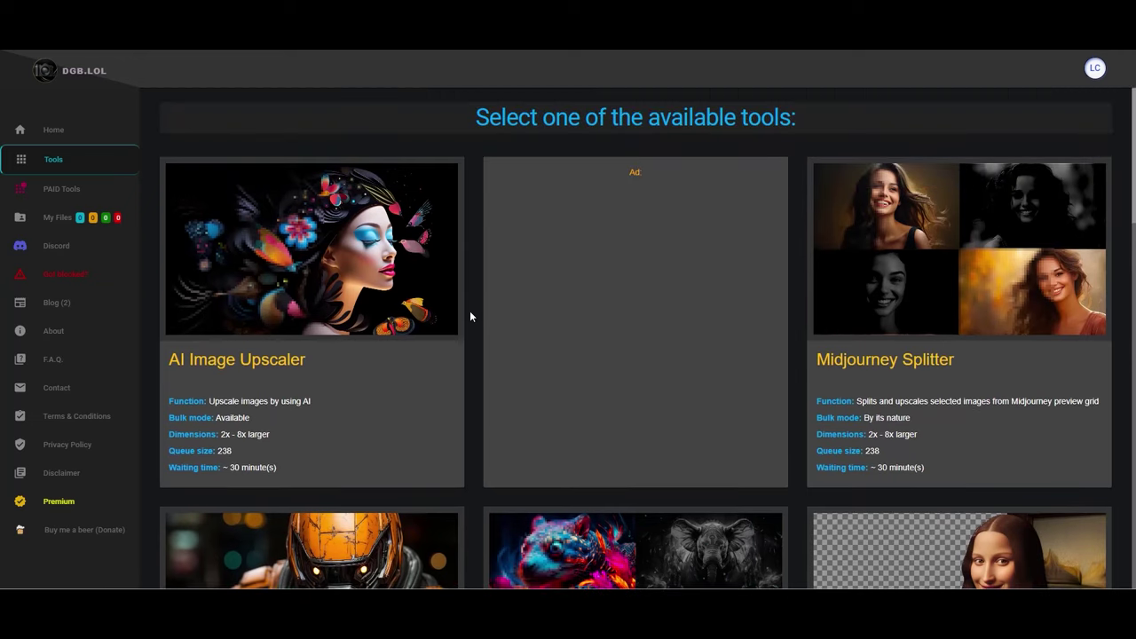
click(391, 294)
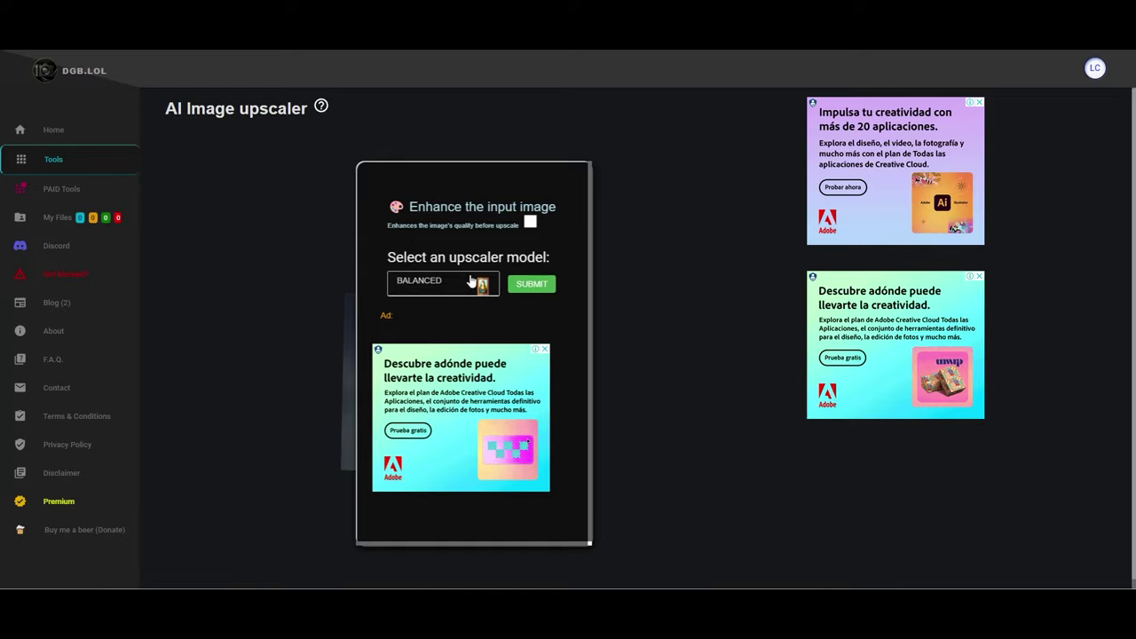
Step: Submit the portrait with the 'DGB LOL (Sharp) 2x' model, then check the task in My Files
click(470, 281)
click(470, 340)
click(532, 284)
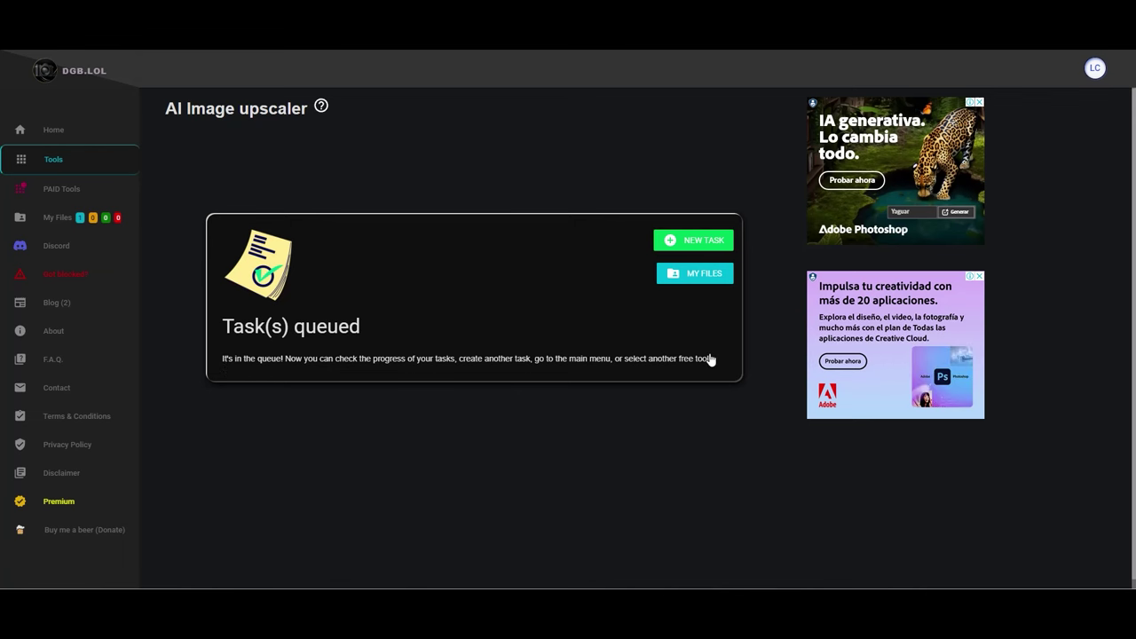
click(695, 277)
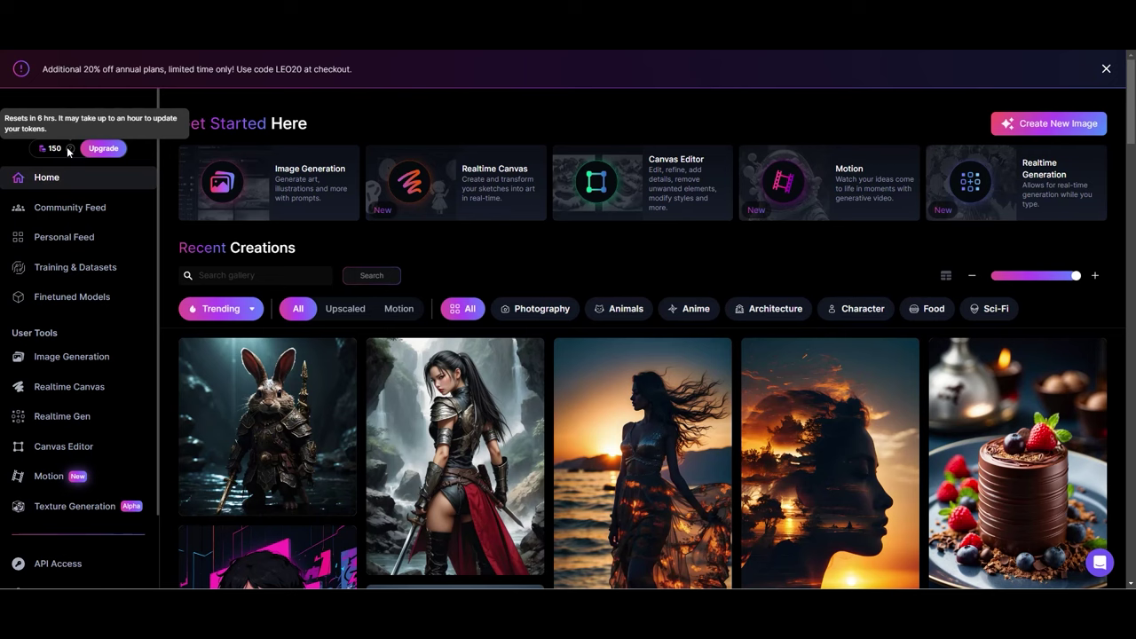
Step: Open the purple-haired space punk portrait from the Leonardo.Ai Personal Feed
click(149, 232)
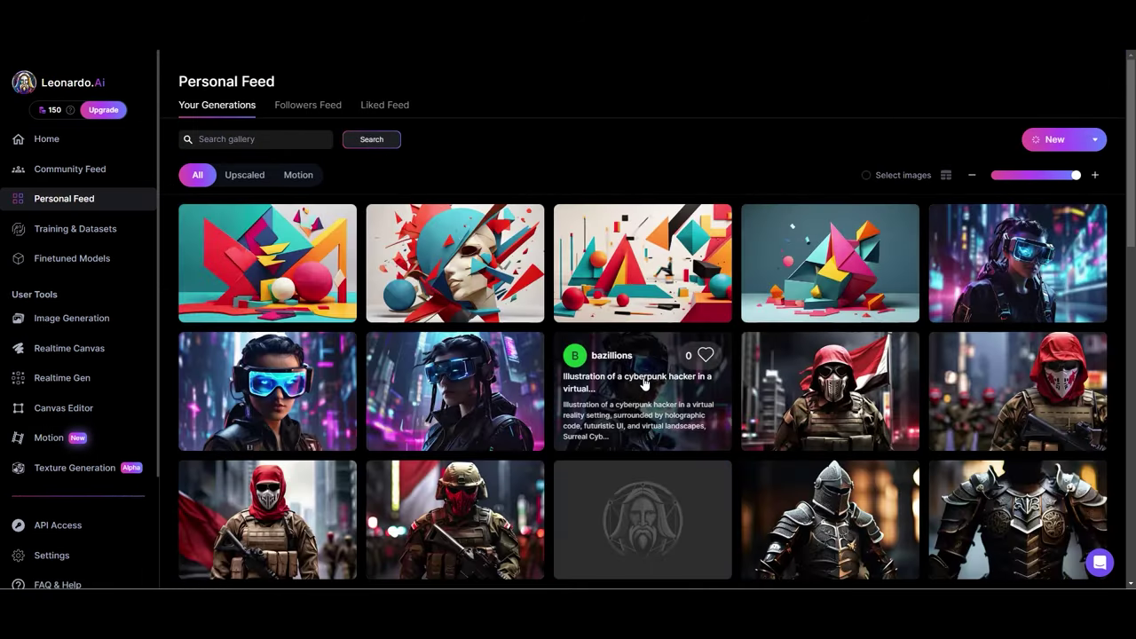
scroll(691, 278, down, 2)
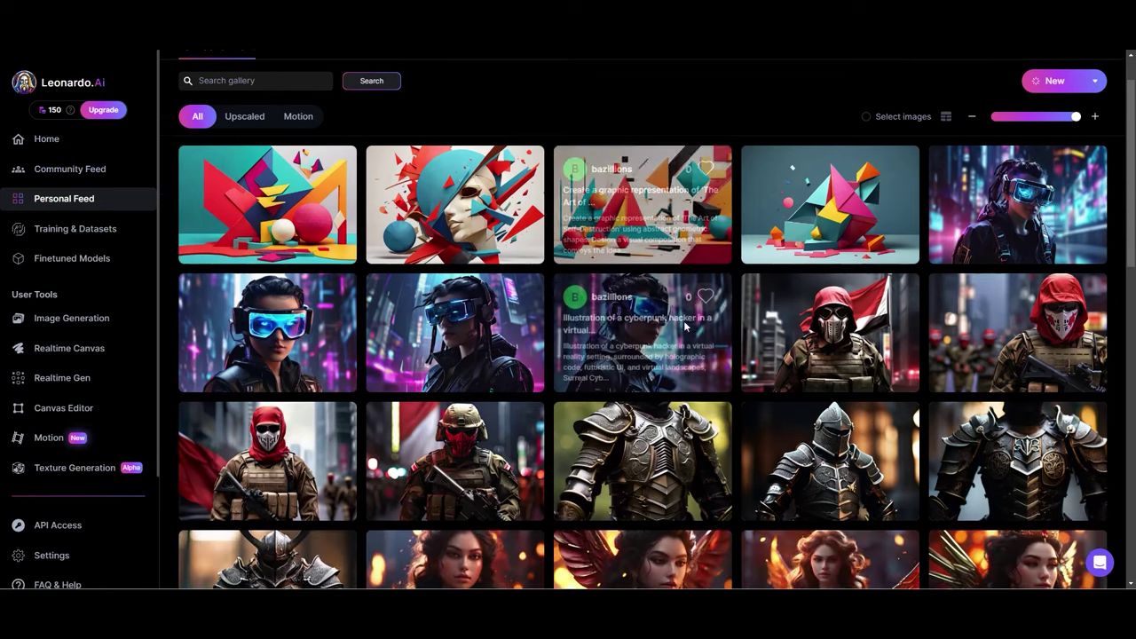
scroll(692, 279, down, 3)
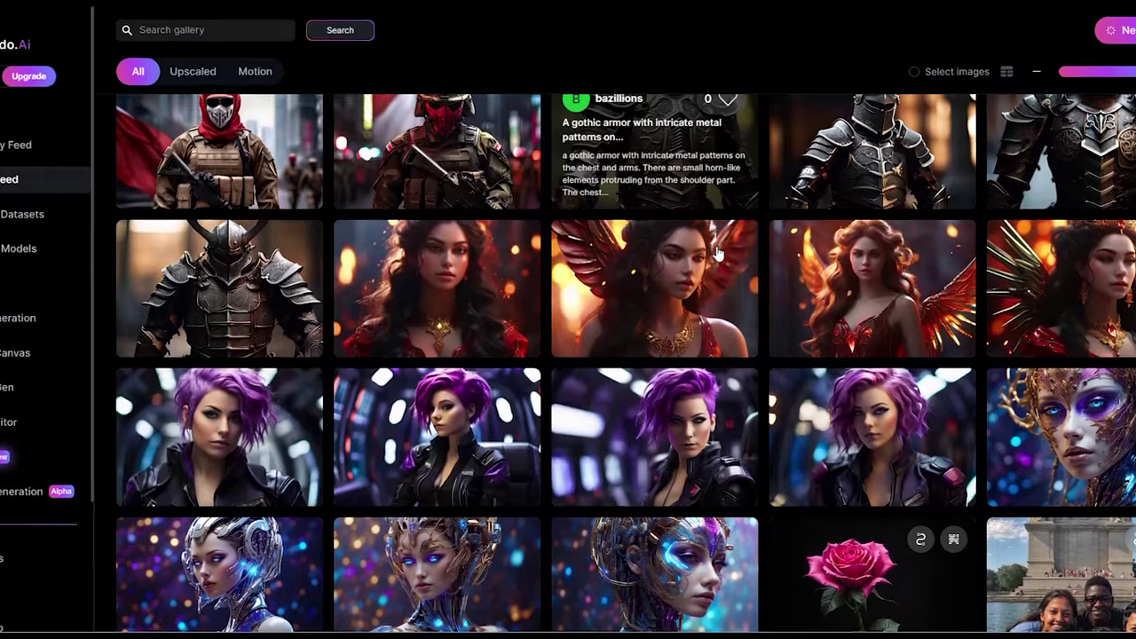
scroll(710, 257, down, 2)
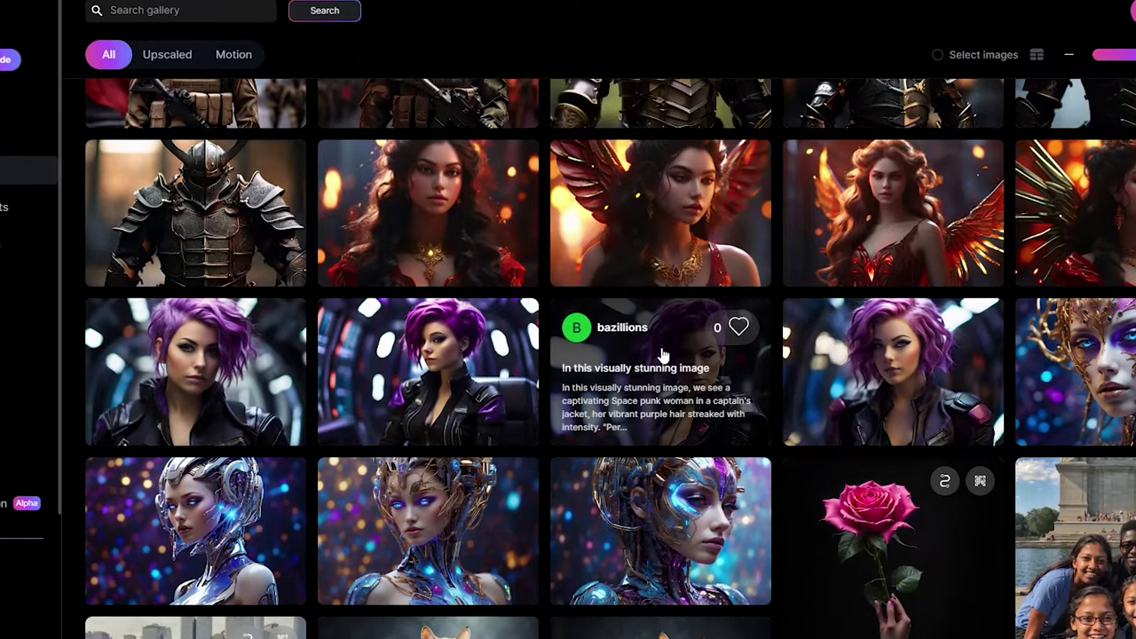
click(662, 355)
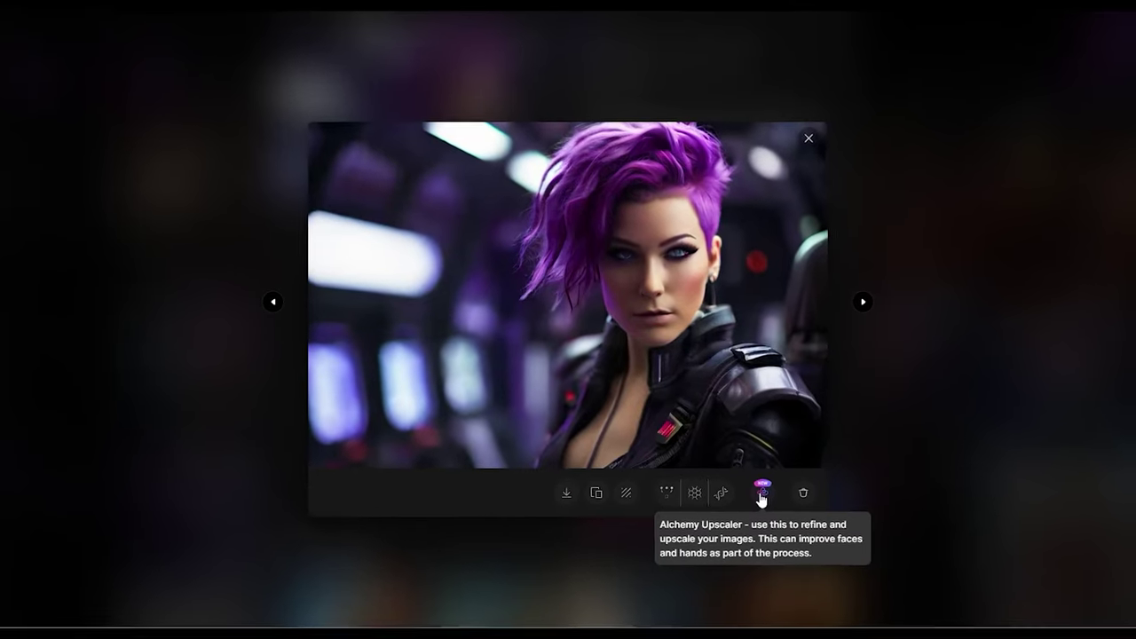
Step: Request an Alchemy upscale of the purple-haired portrait, declining the premium offer
click(736, 477)
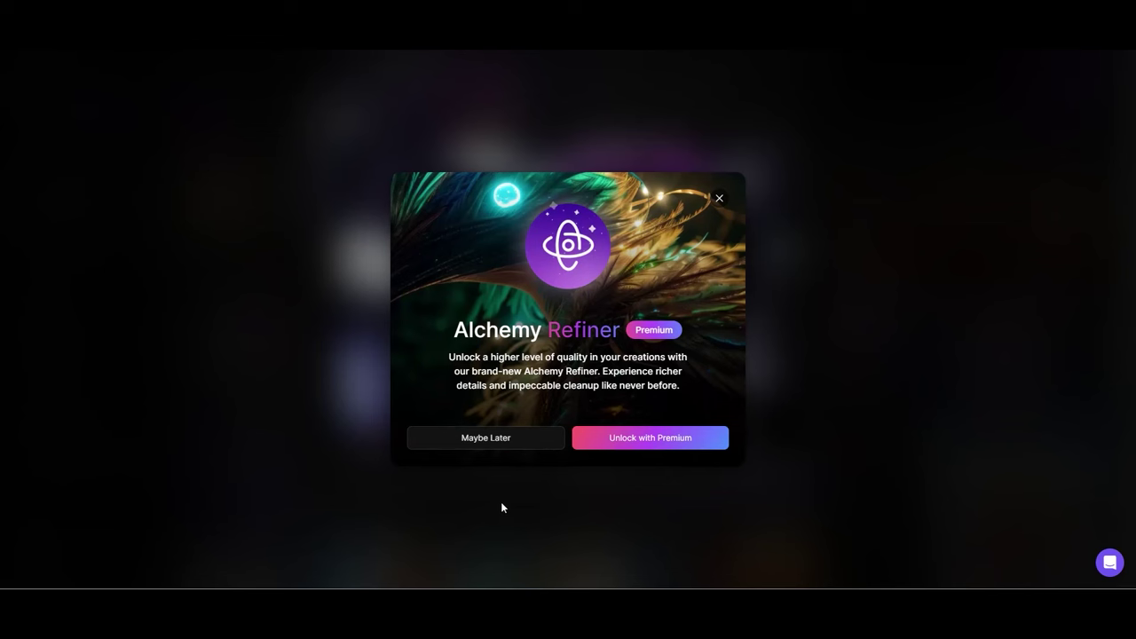
click(503, 504)
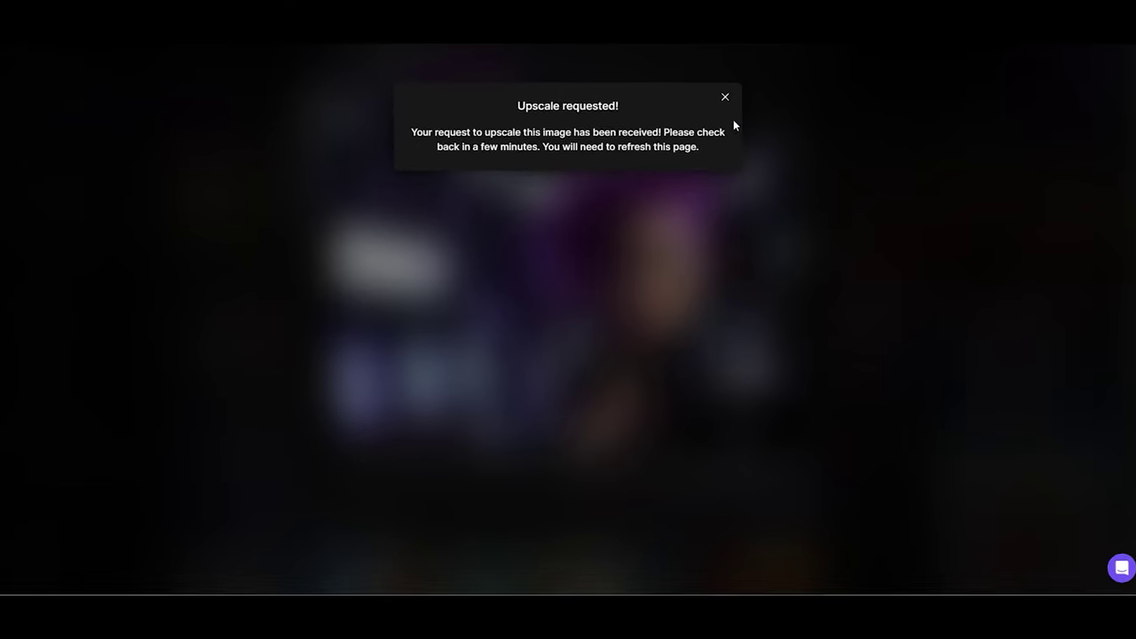
click(725, 96)
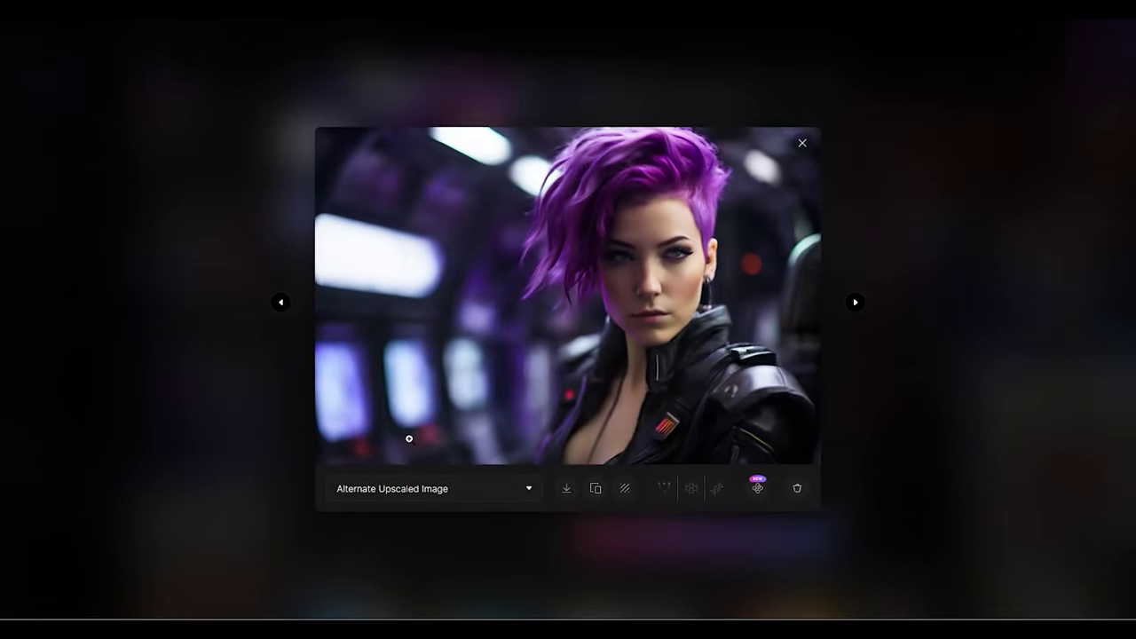
Step: Compare the Original Image with the Alternate Upscaled Image, then close the viewer
click(418, 494)
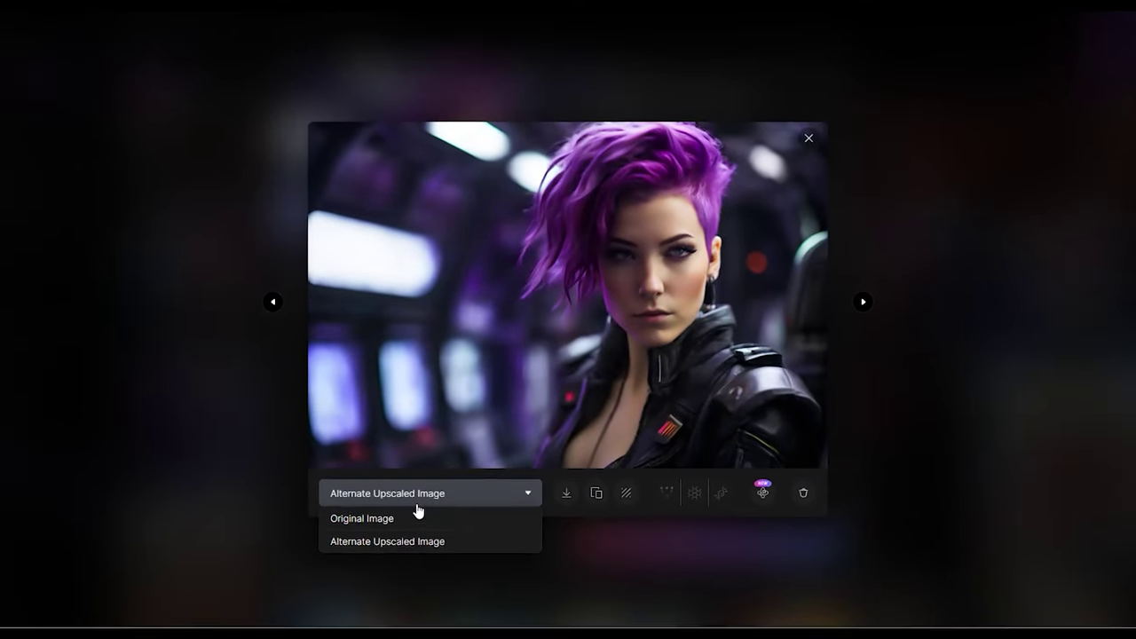
click(418, 518)
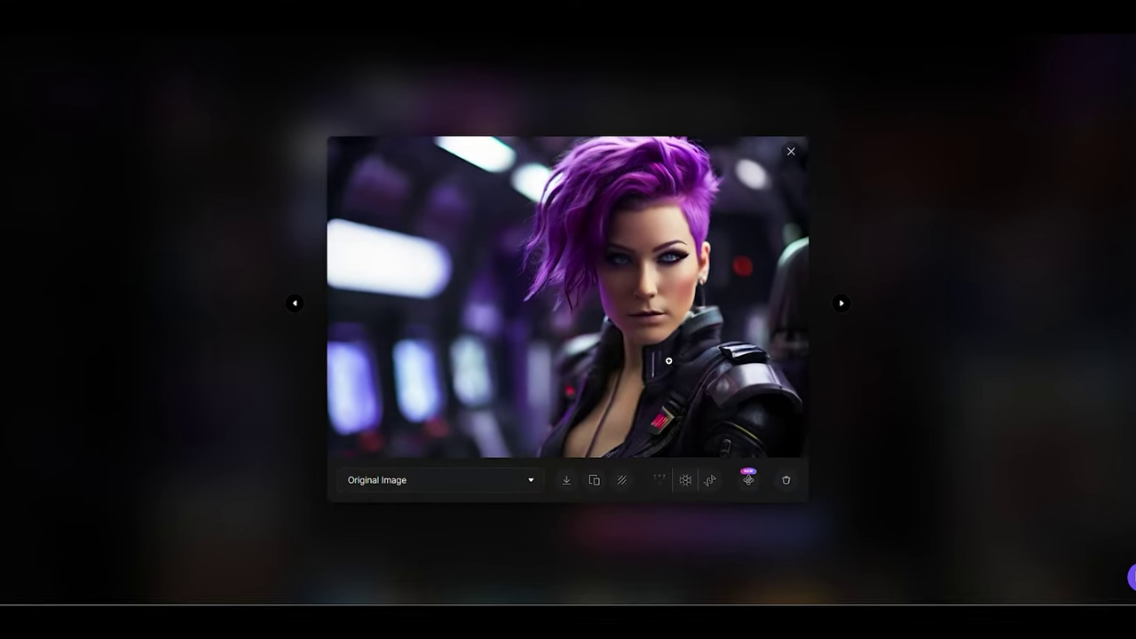
click(502, 488)
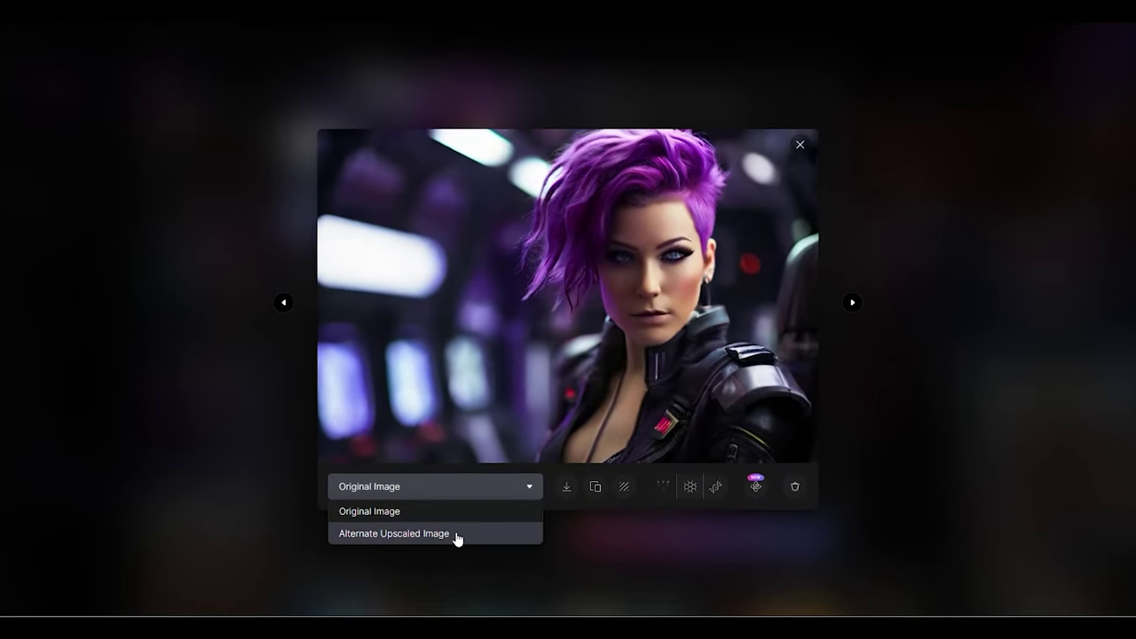
click(458, 535)
click(480, 488)
click(453, 527)
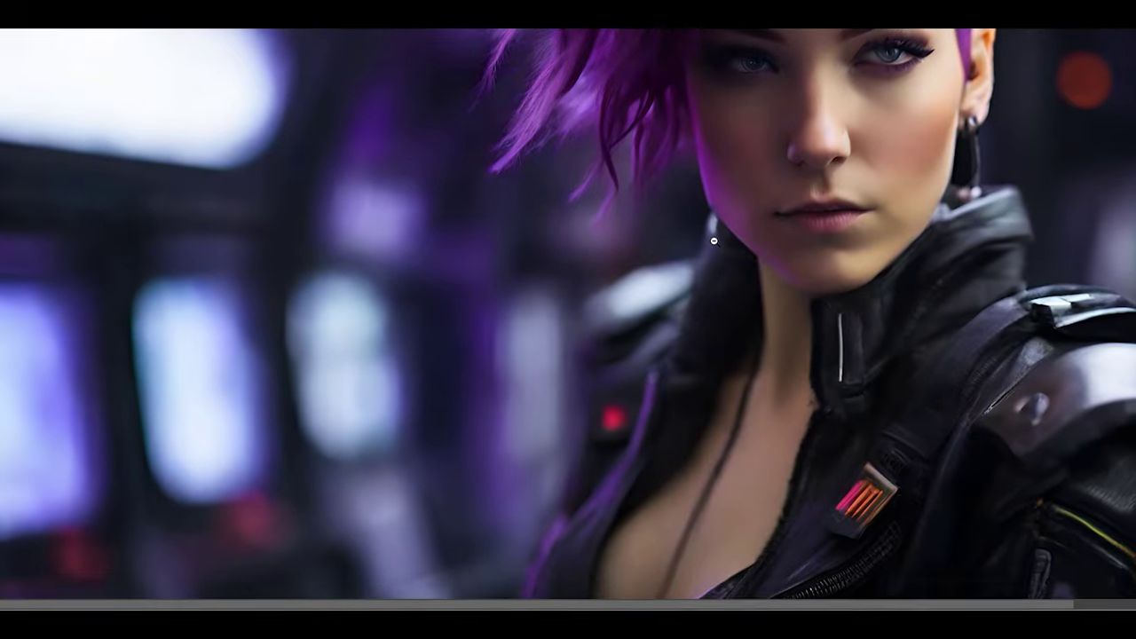
click(471, 441)
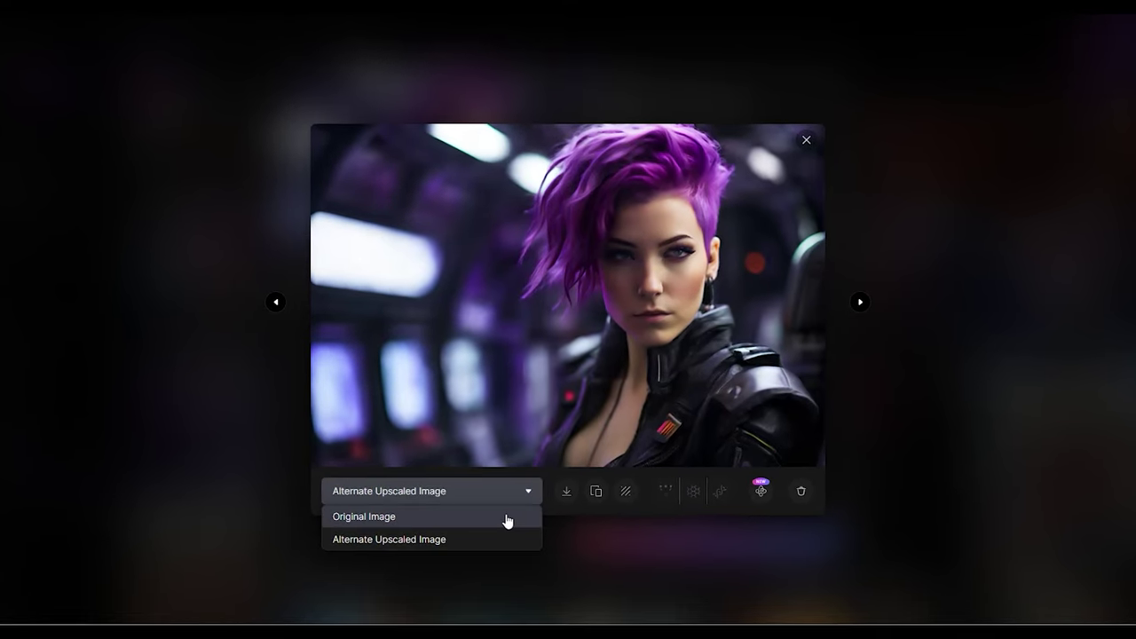
key(Escape)
Step: Open the old man playing guitar on the beach image at full size from the Personal Feed
click(246, 350)
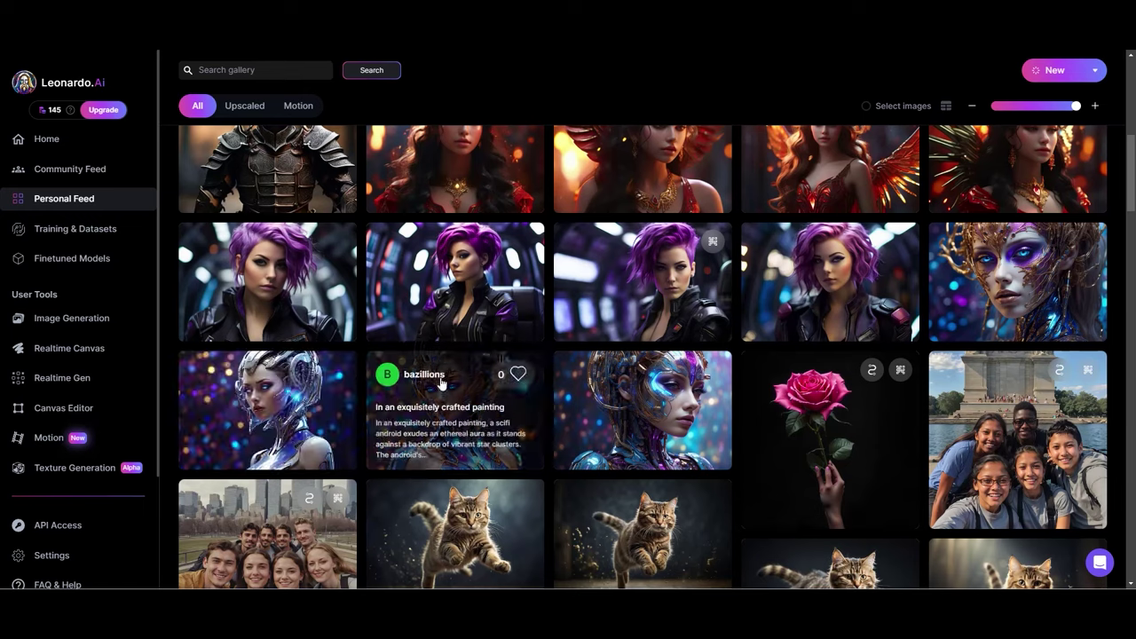
scroll(471, 418, down, 2)
scroll(467, 325, down, 1)
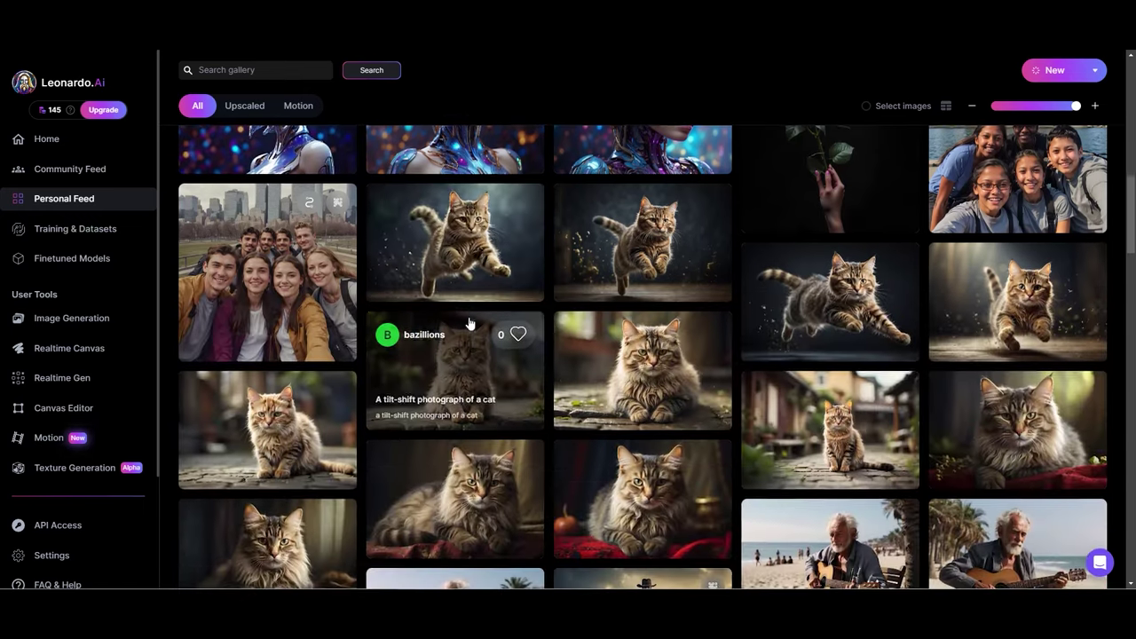
scroll(444, 311, down, 4)
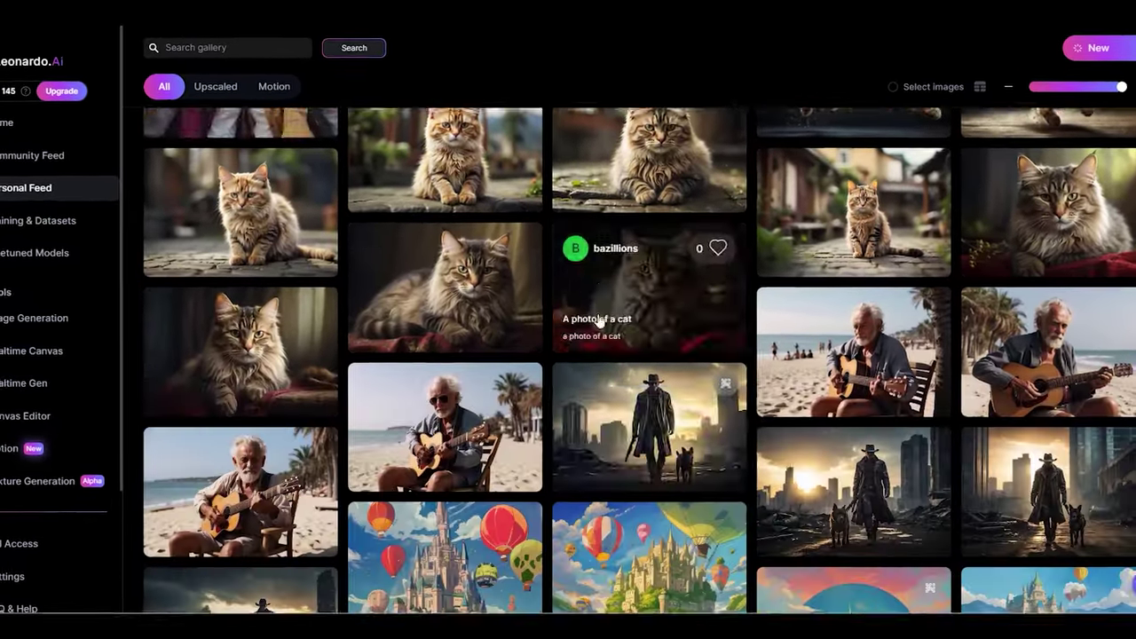
click(435, 347)
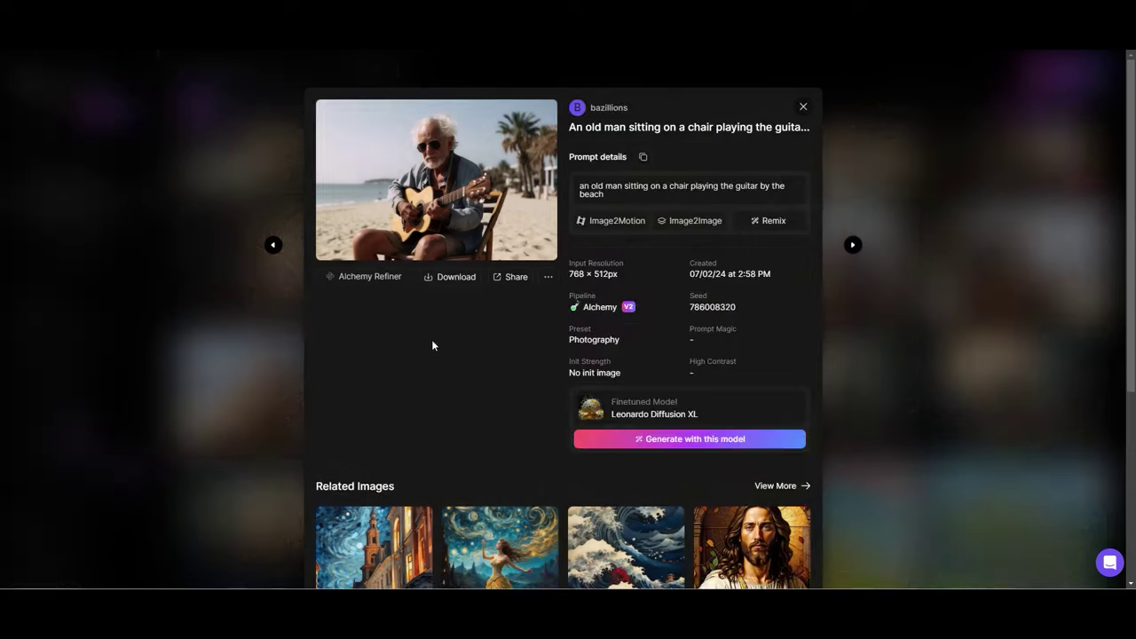
click(461, 208)
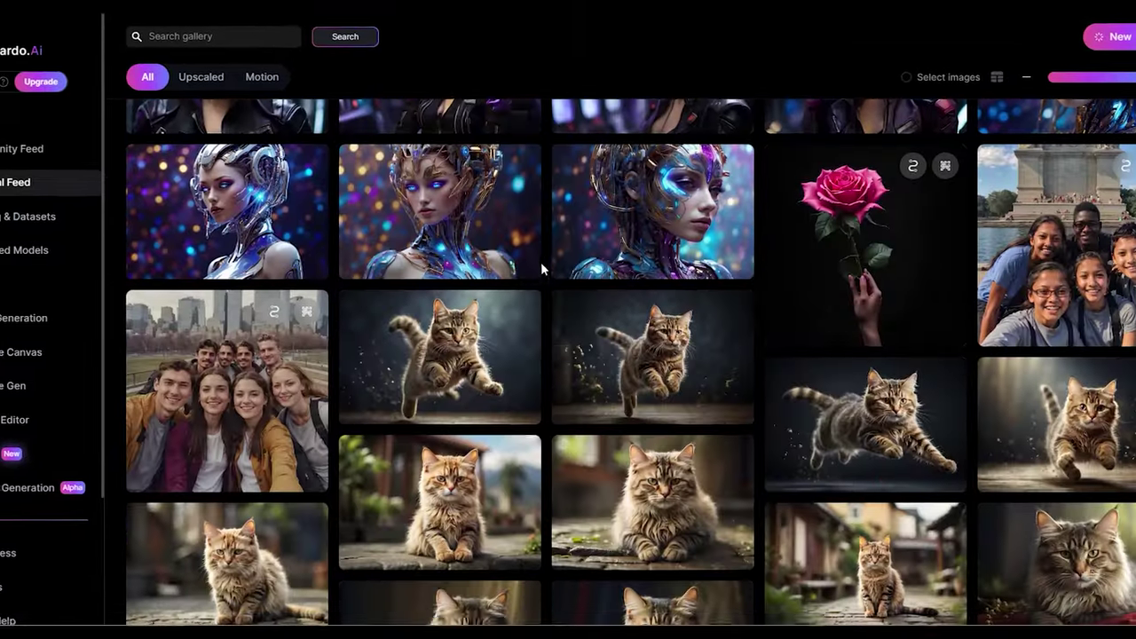
scroll(541, 262, down, 6)
click(536, 256)
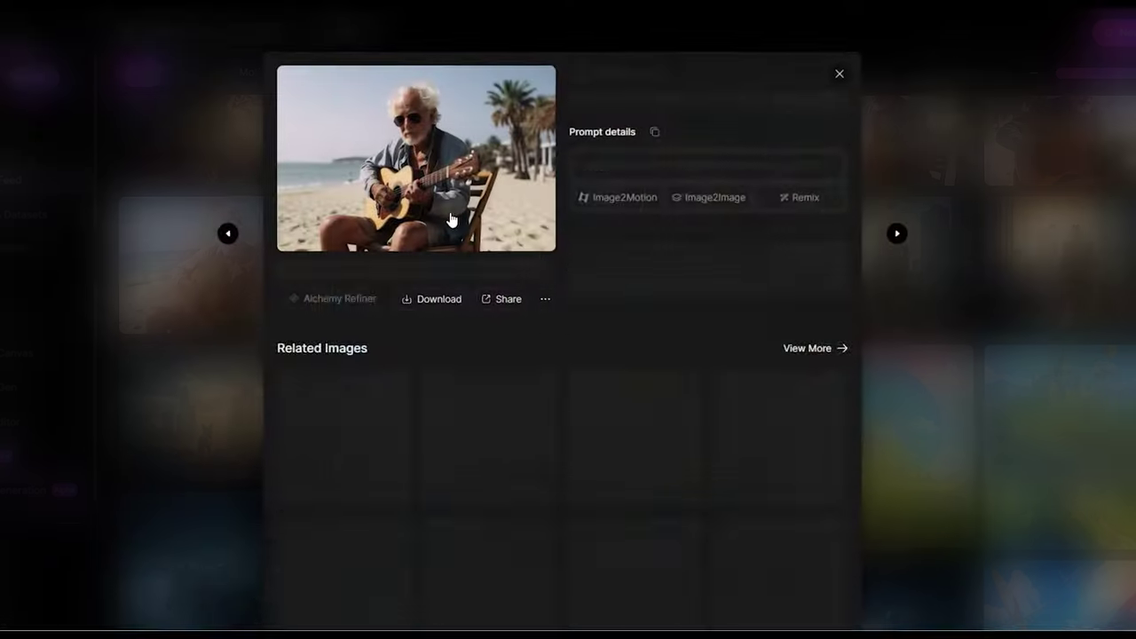
click(530, 233)
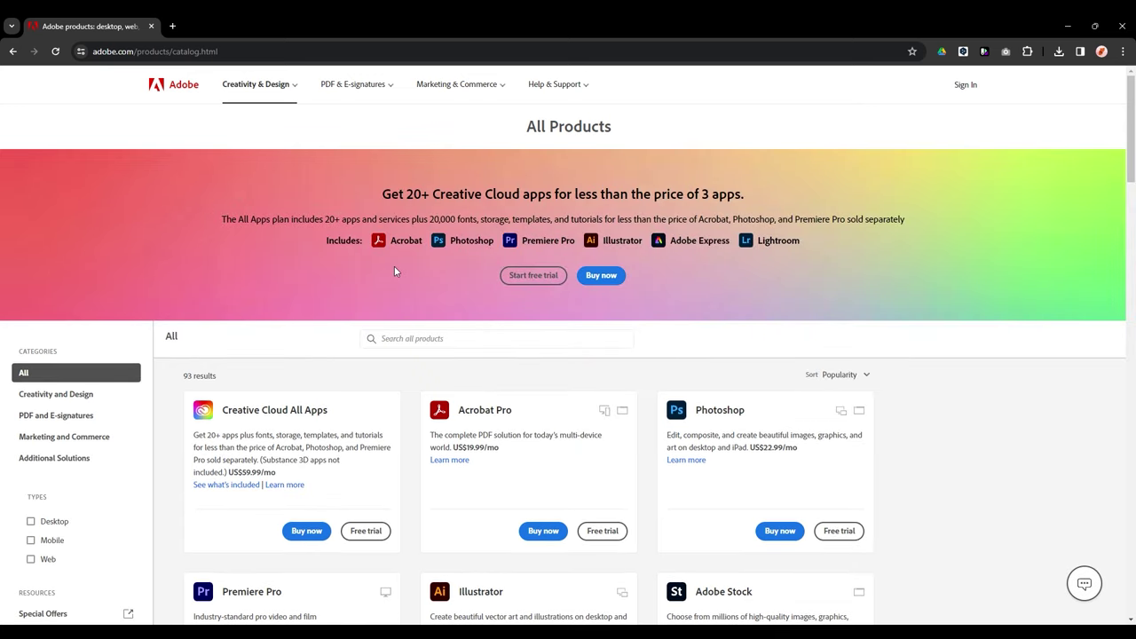
Step: Scroll through Adobe's Creative Cloud plans page to review the Photoshop plan cards
scroll(393, 267, down, 2)
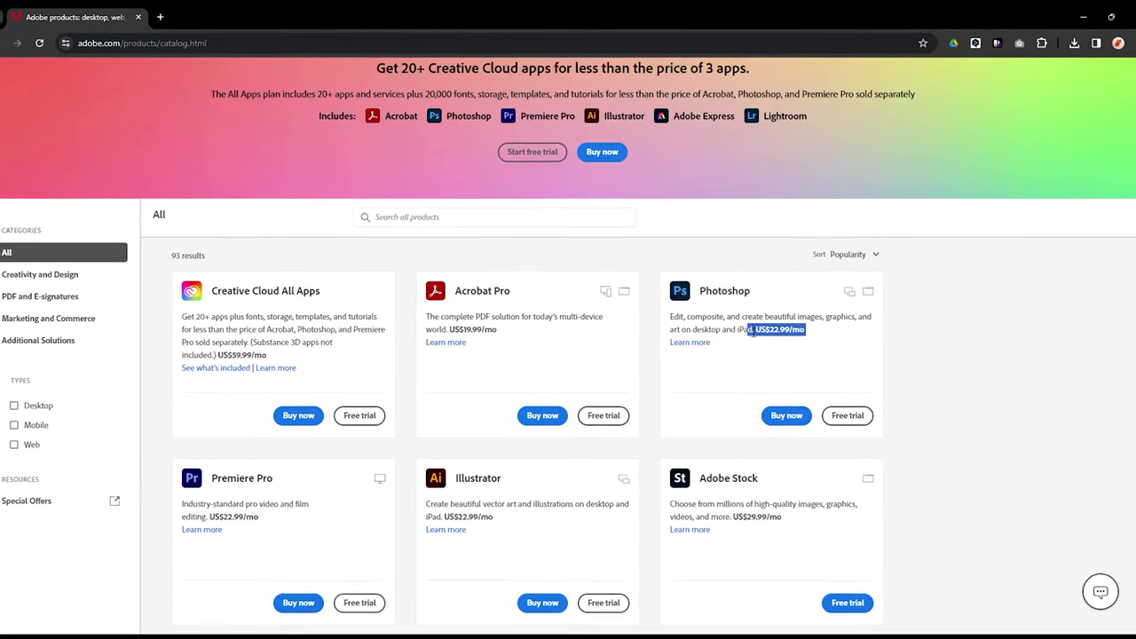
scroll(761, 332, down, 1)
click(949, 317)
scroll(949, 317, down, 3)
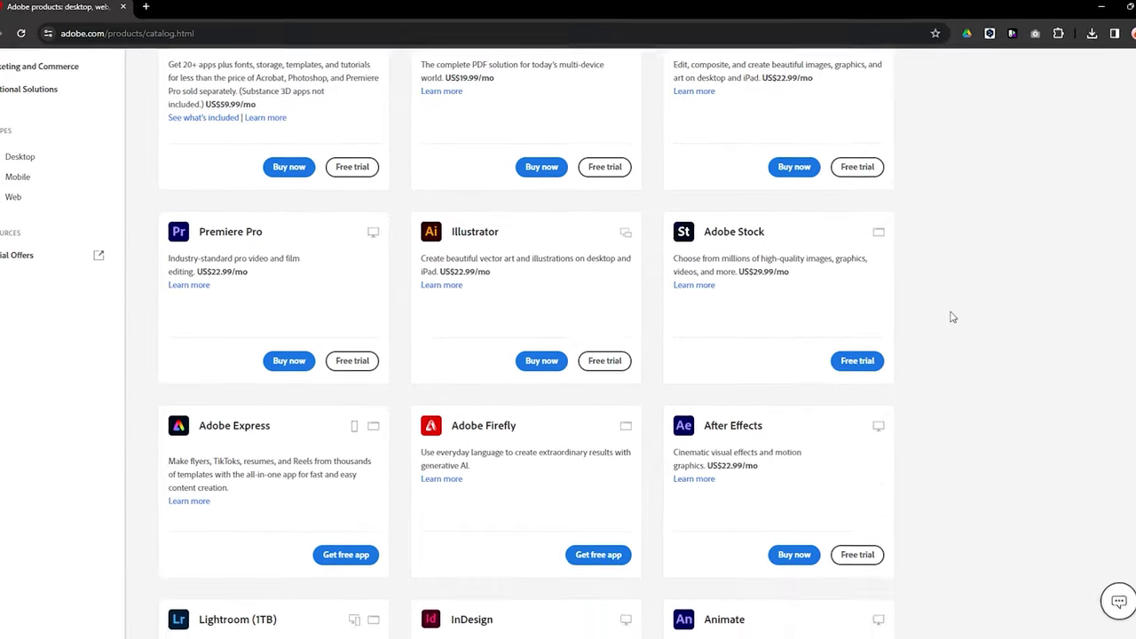
scroll(953, 317, down, 5)
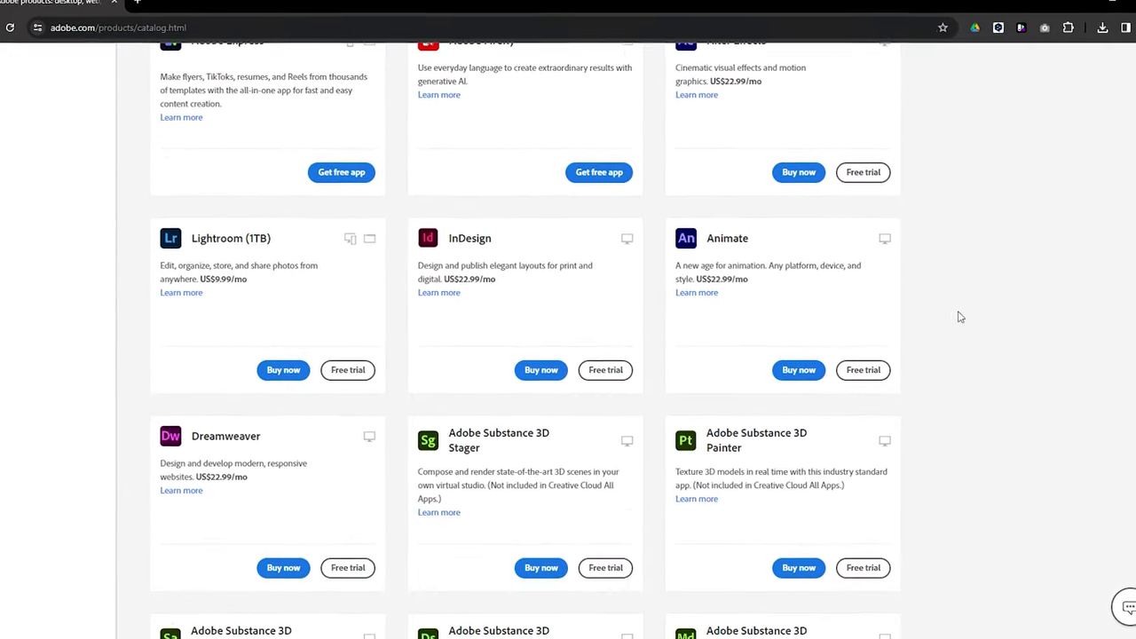
scroll(963, 316, down, 7)
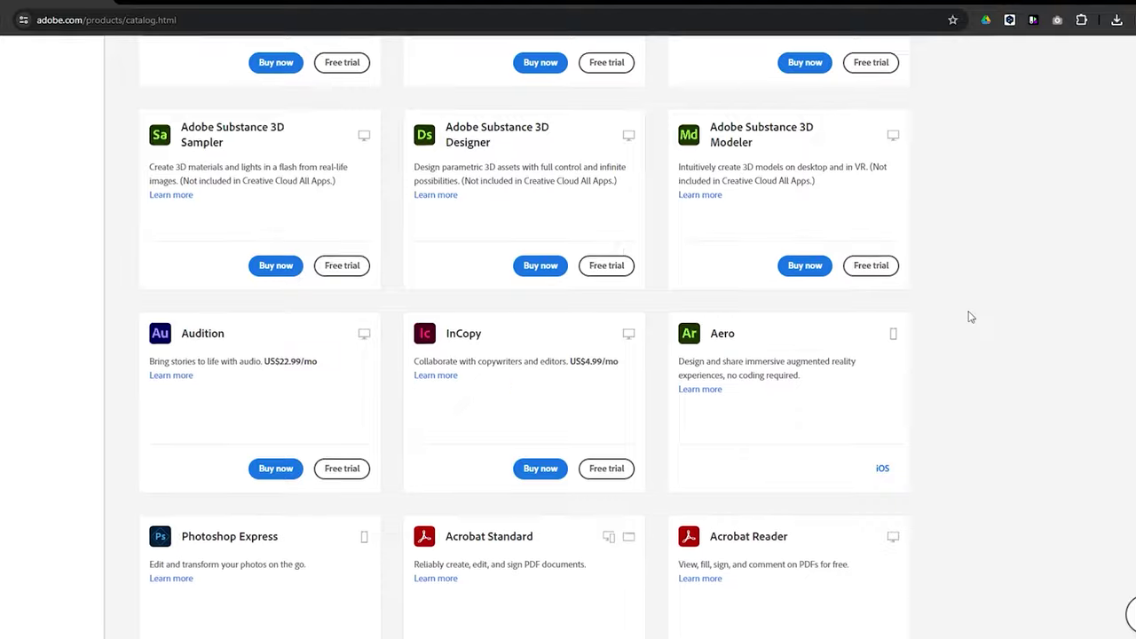
scroll(974, 317, down, 3)
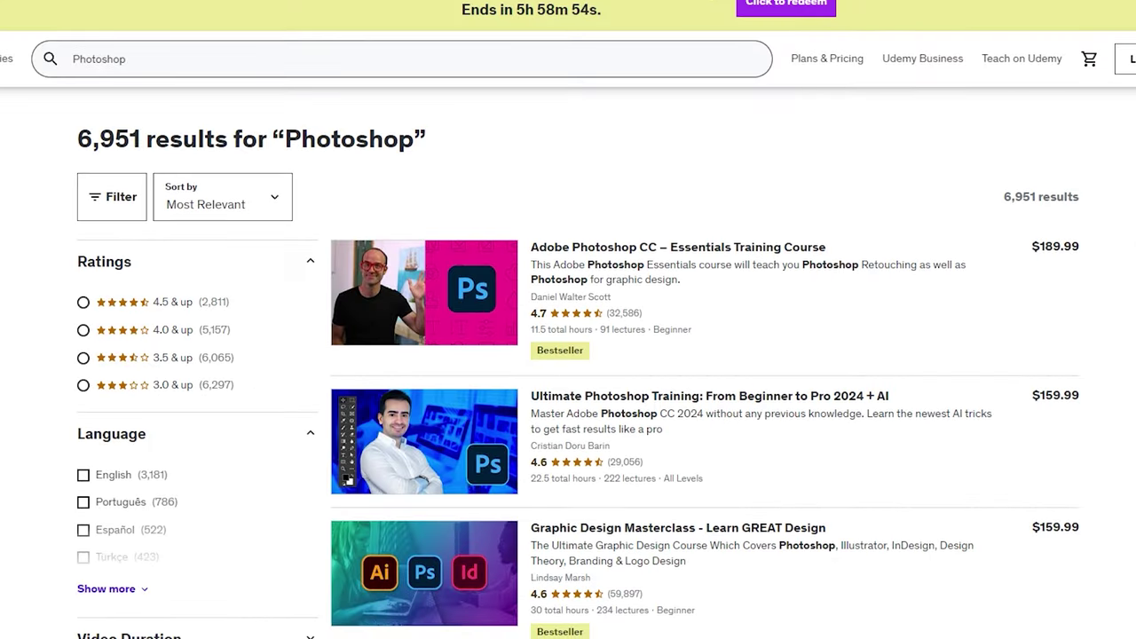
scroll(674, 355, down, 8)
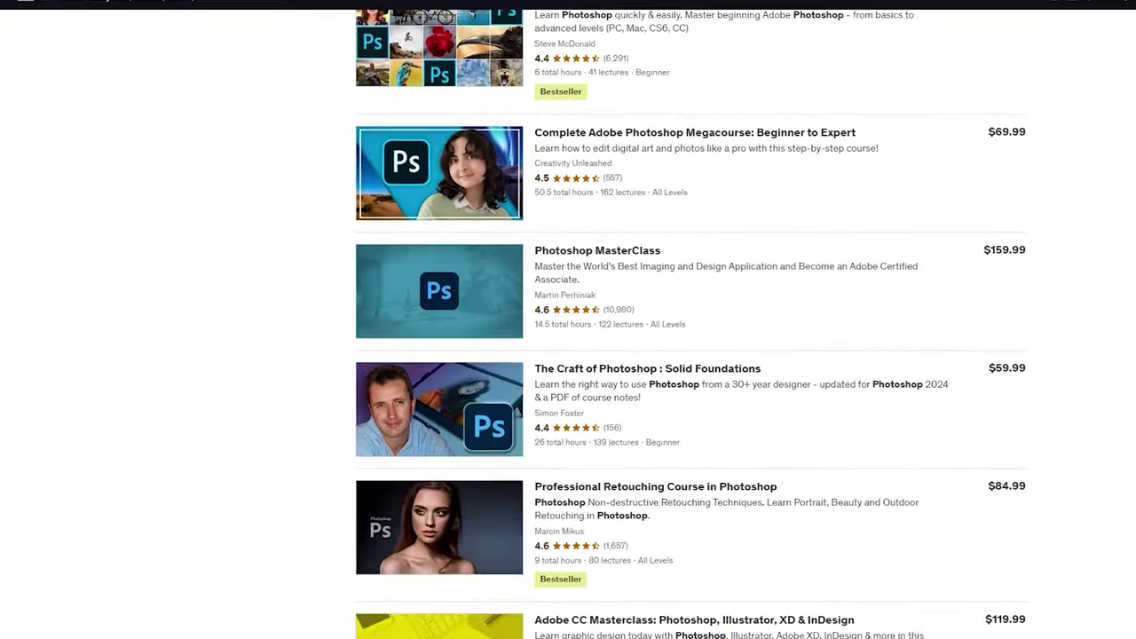
scroll(675, 355, down, 5)
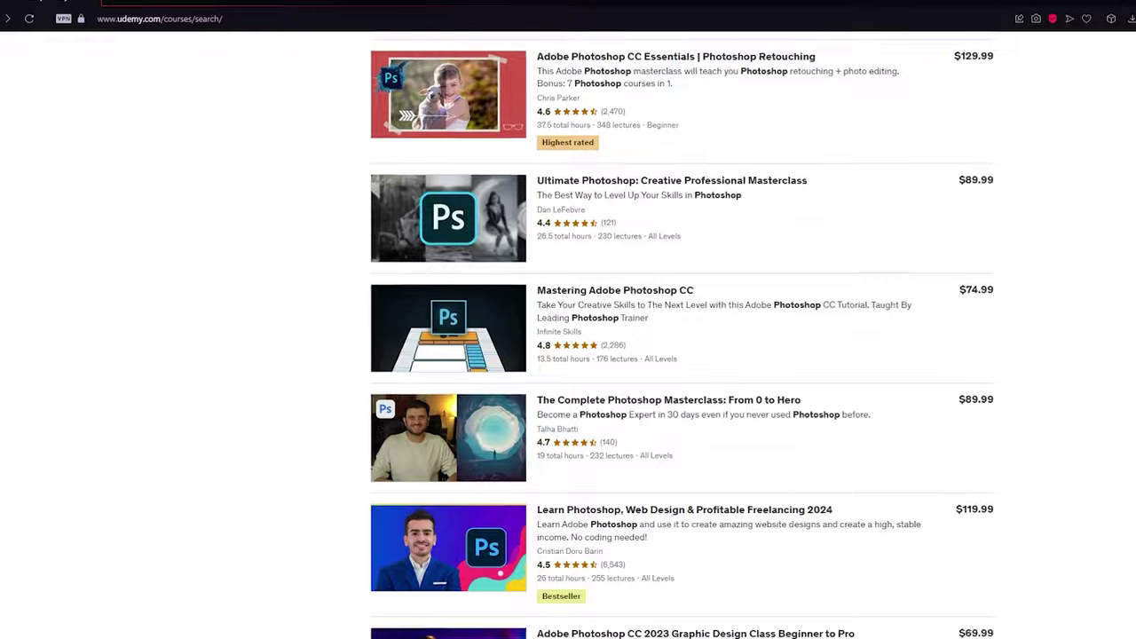
scroll(683, 356, down, 5)
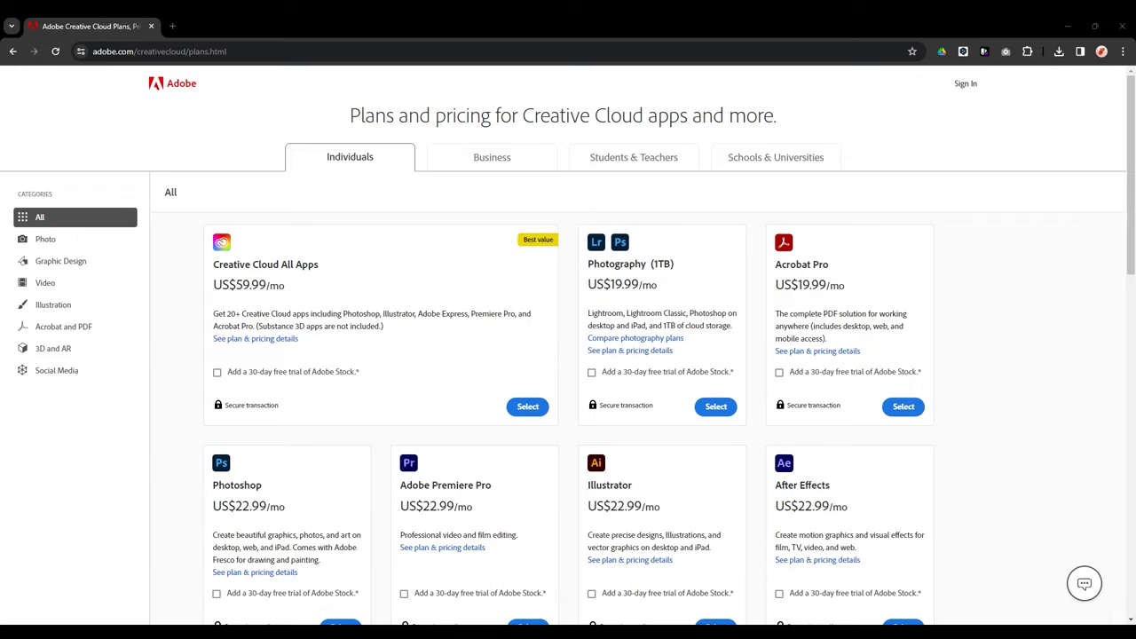
scroll(1021, 204, down, 3)
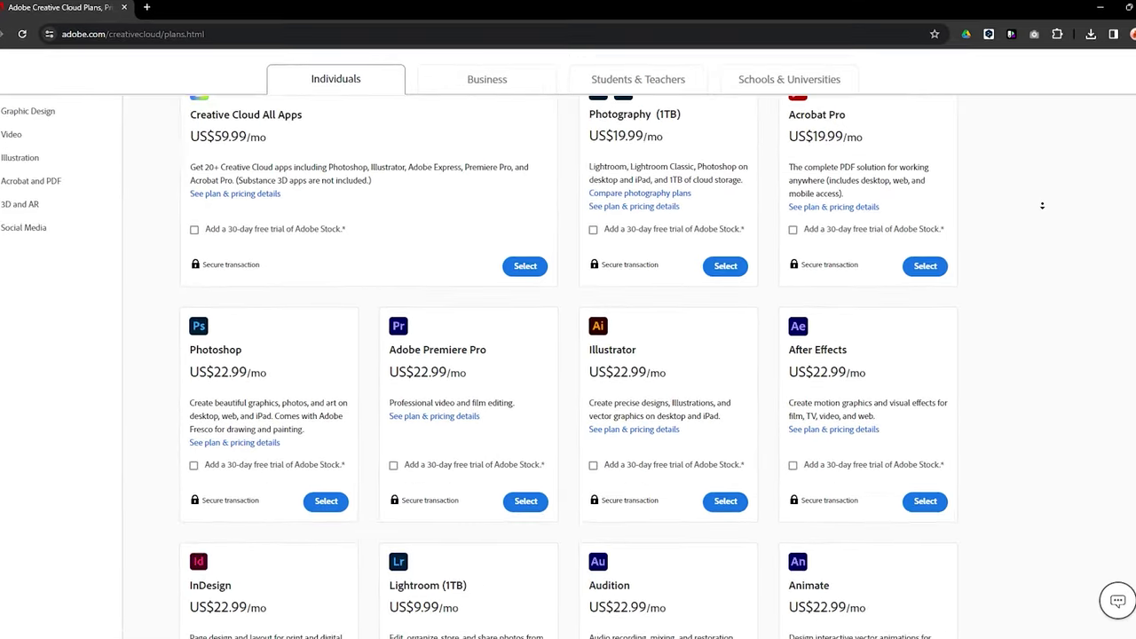
scroll(1052, 202, down, 5)
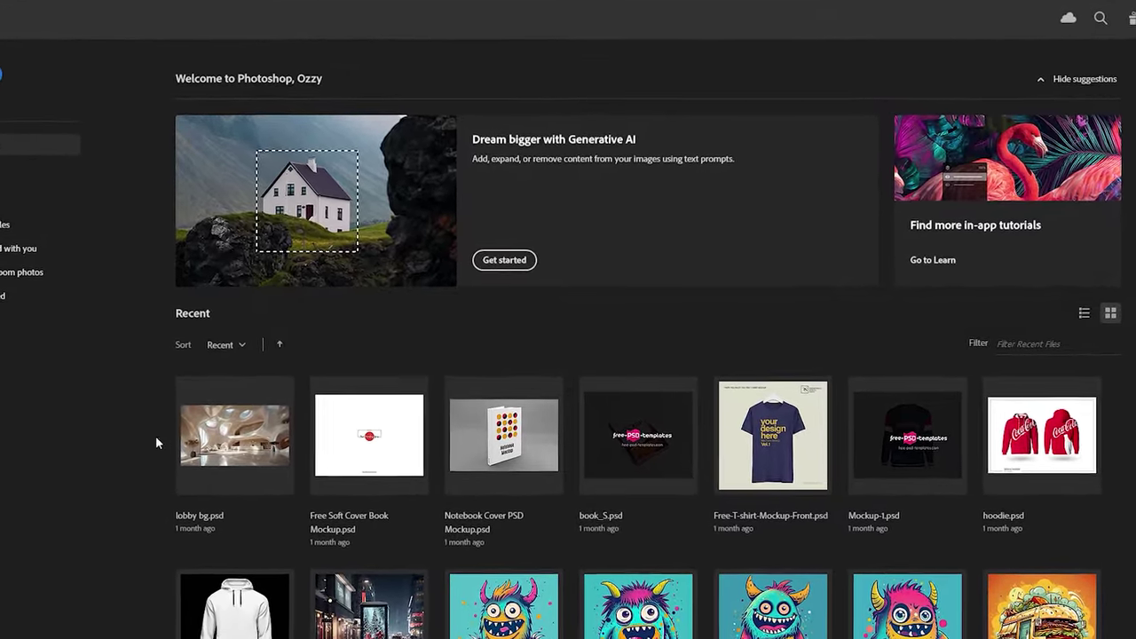
Step: Open download.jfif from Recent and enable Preserve Details 2.0 Upscale in Technology Previews
scroll(267, 497, down, 3)
click(913, 543)
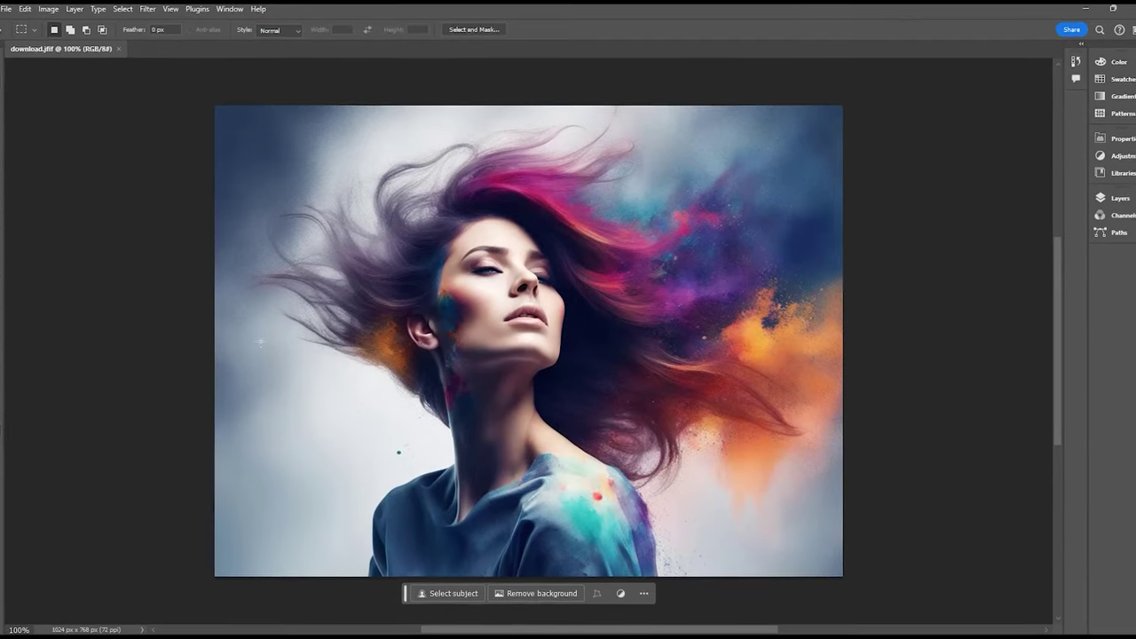
click(13, 3)
mouse_move(79, 546)
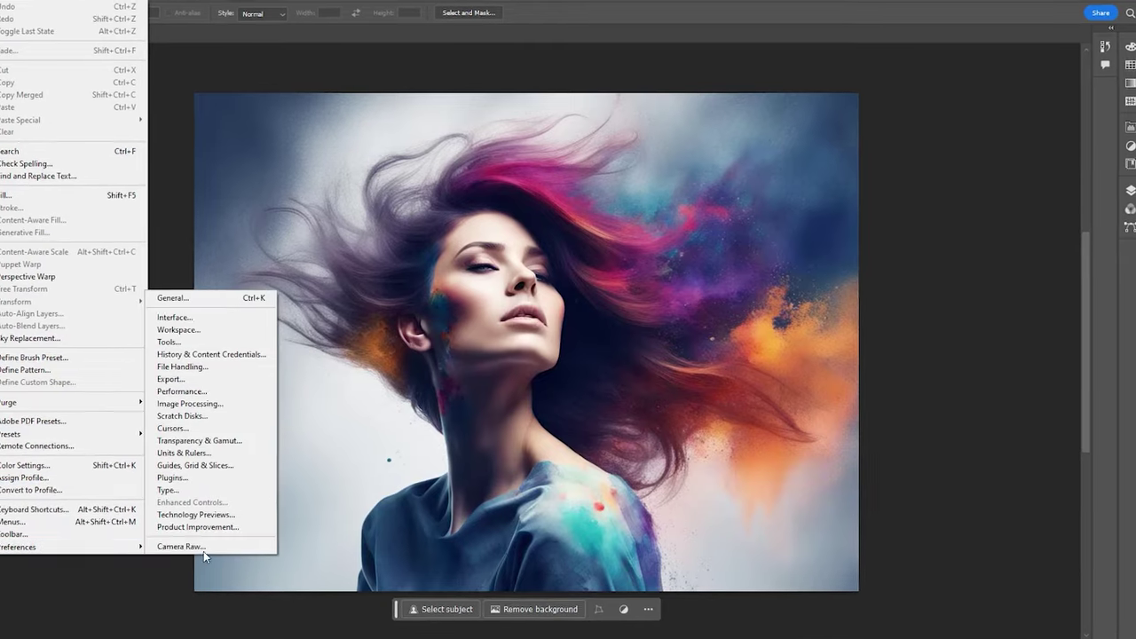
click(209, 516)
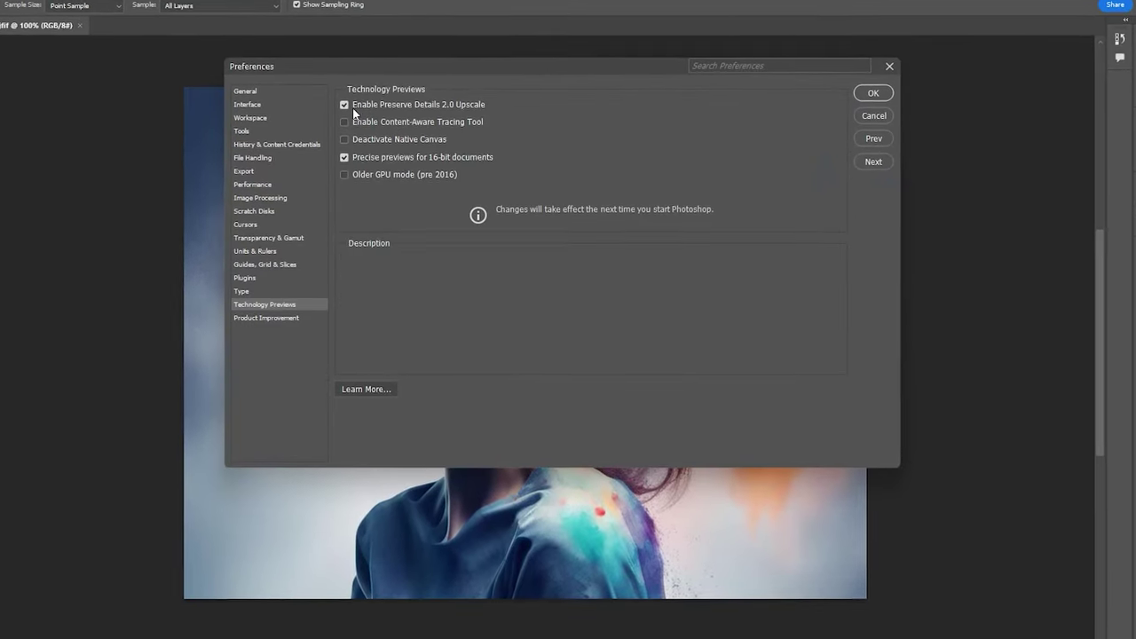
mouse_move(476, 106)
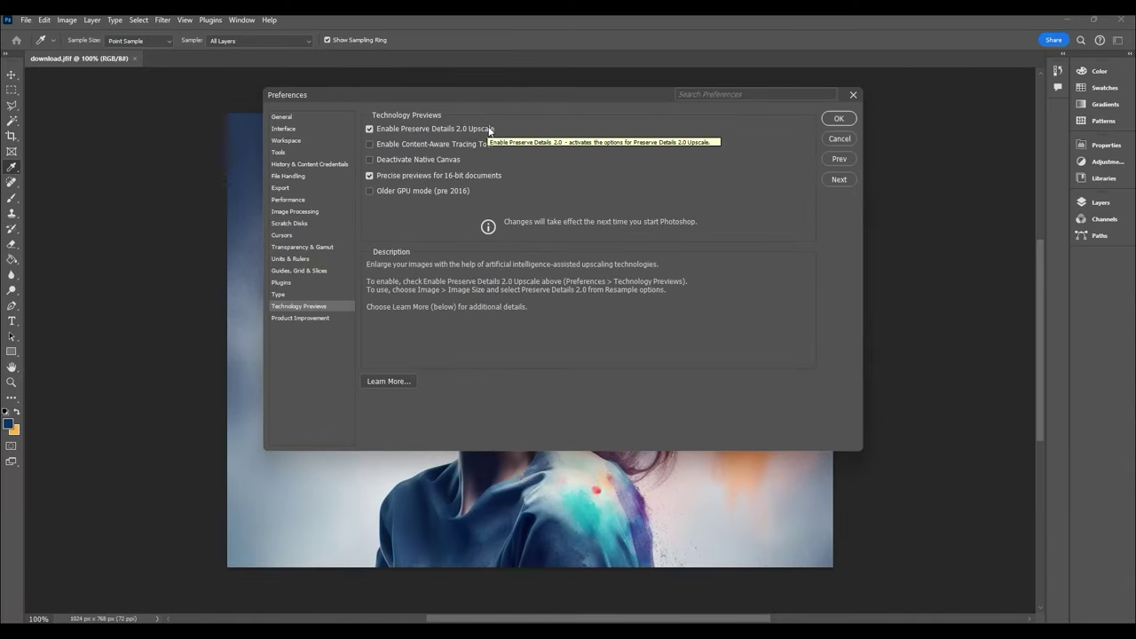
Step: Close Preferences and set the image width to 200 percent in Image Size
click(839, 119)
key(m)
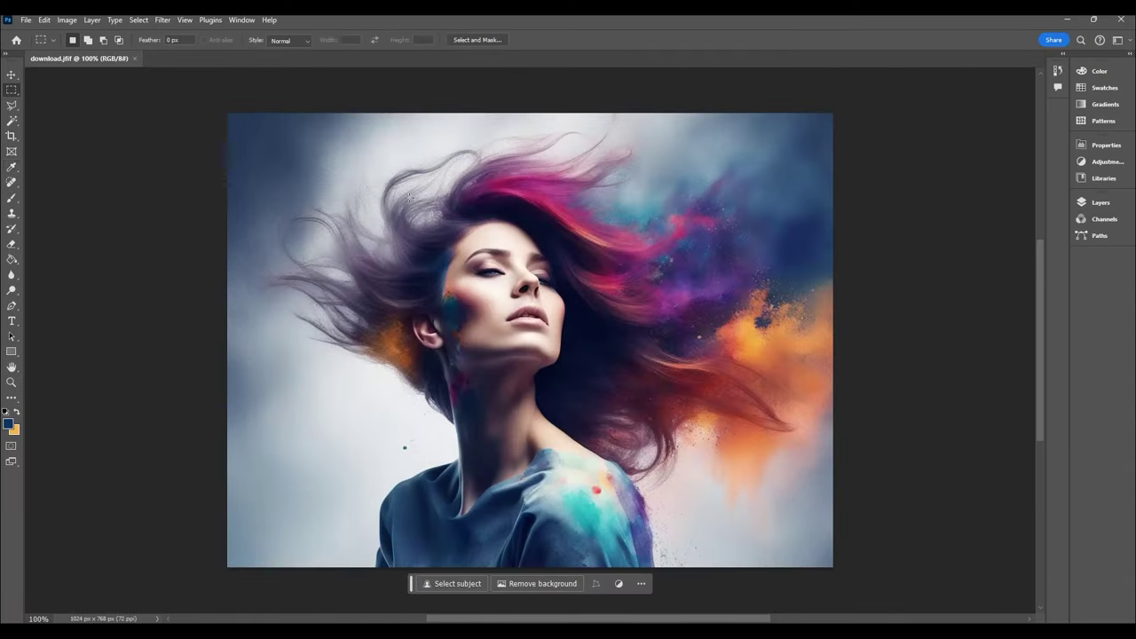
click(68, 19)
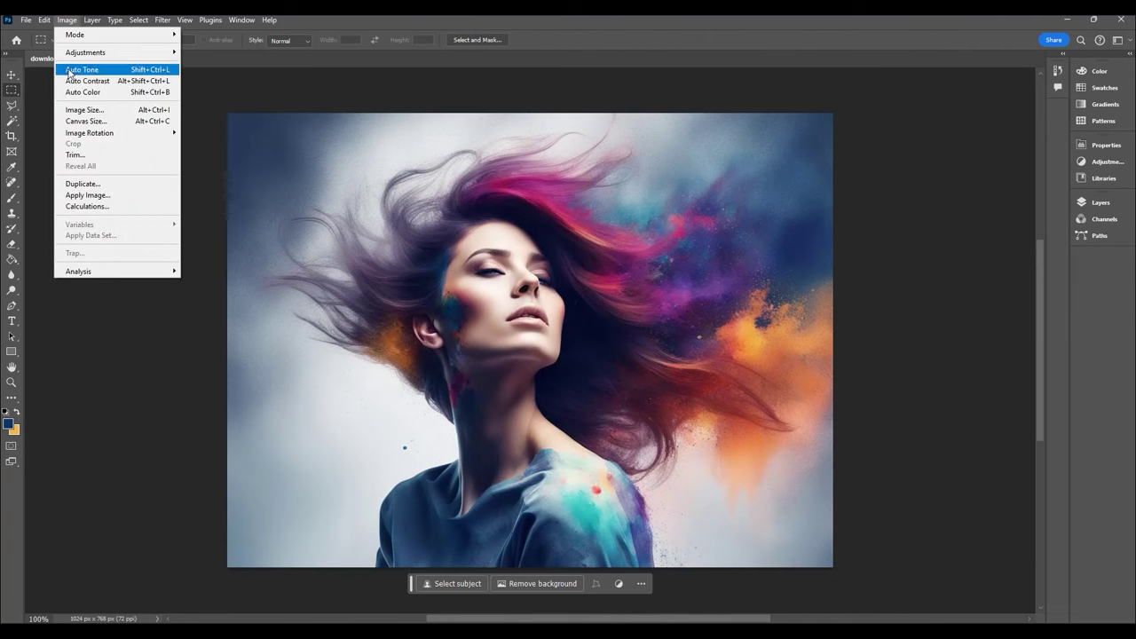
click(87, 110)
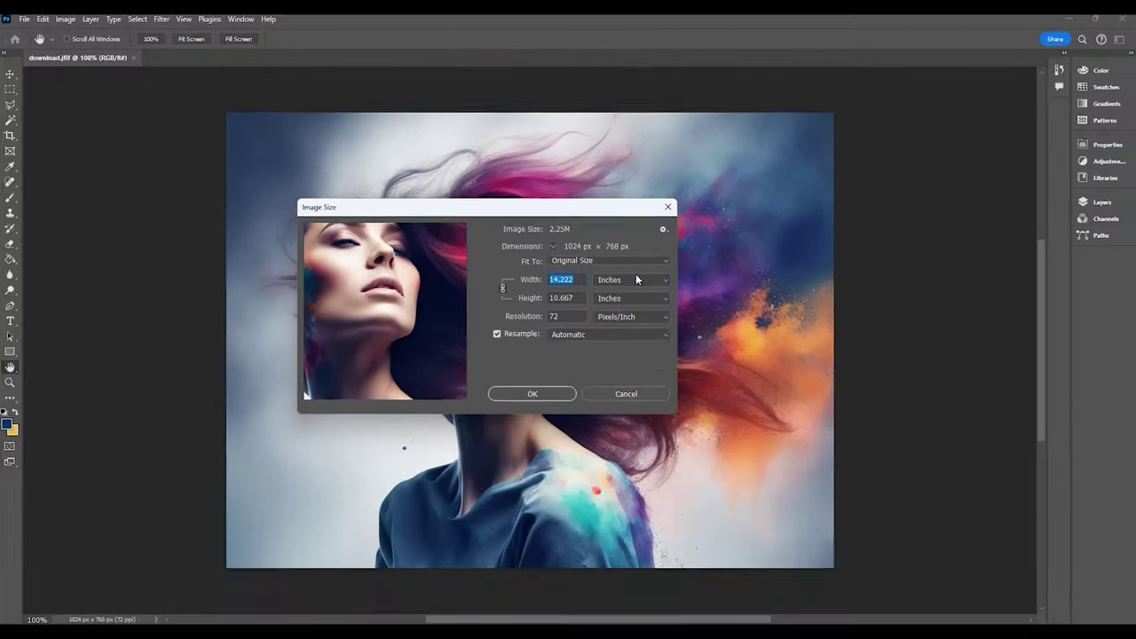
click(650, 268)
click(632, 286)
click(580, 270)
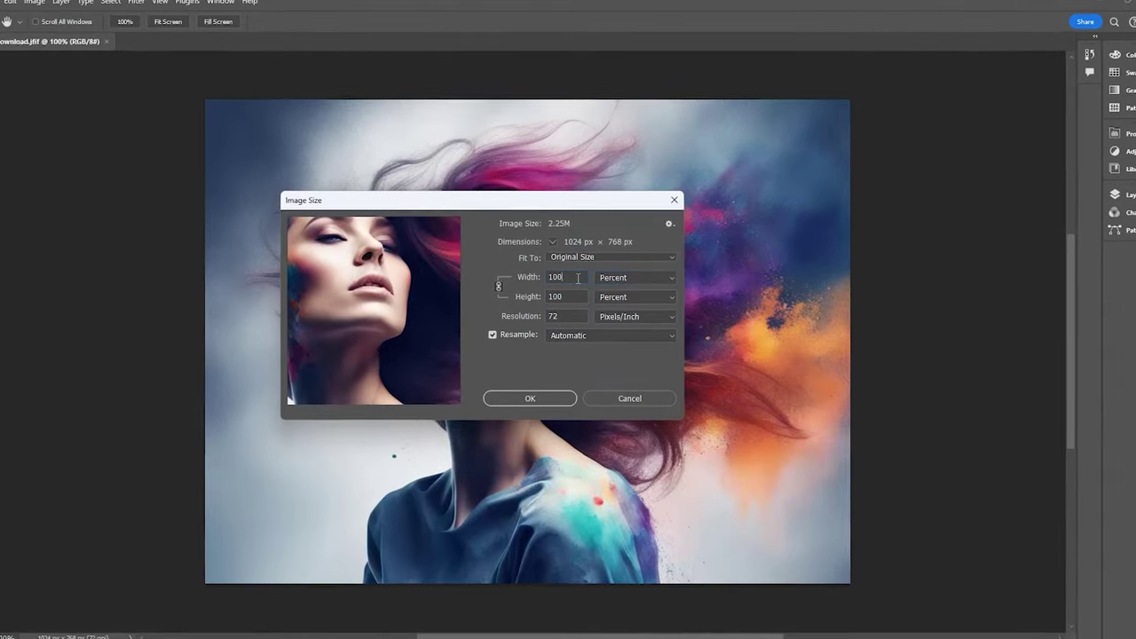
double_click(578, 278)
text(200)
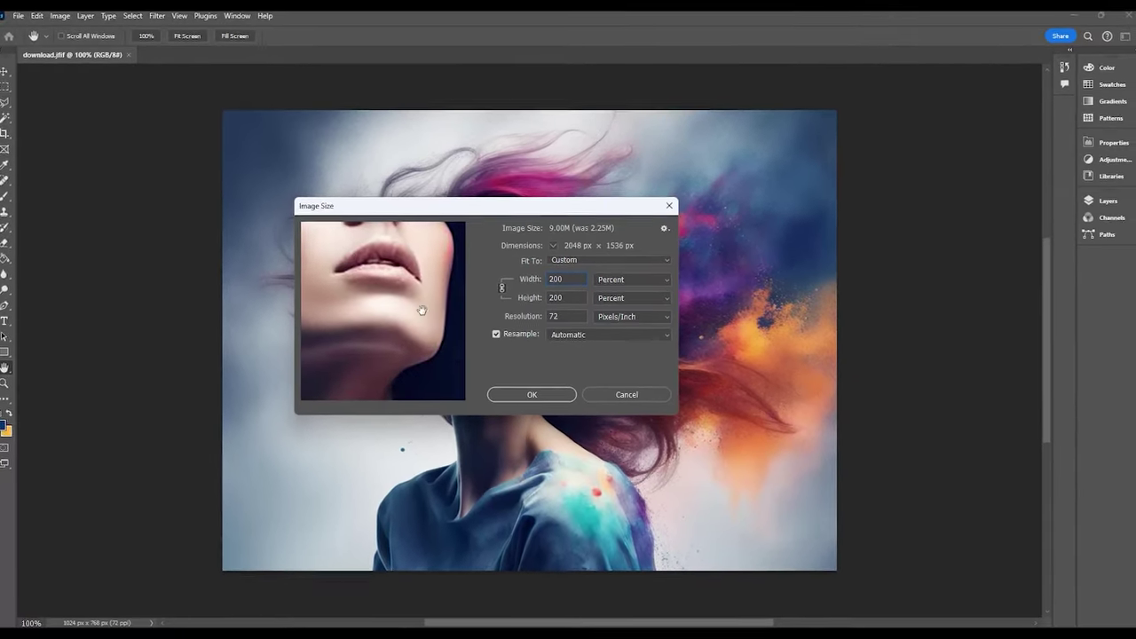
Step: Apply the 200% upscale with Preserve Details 2.0 resampling and Reduce Noise around 20%
drag(422, 310, 398, 342)
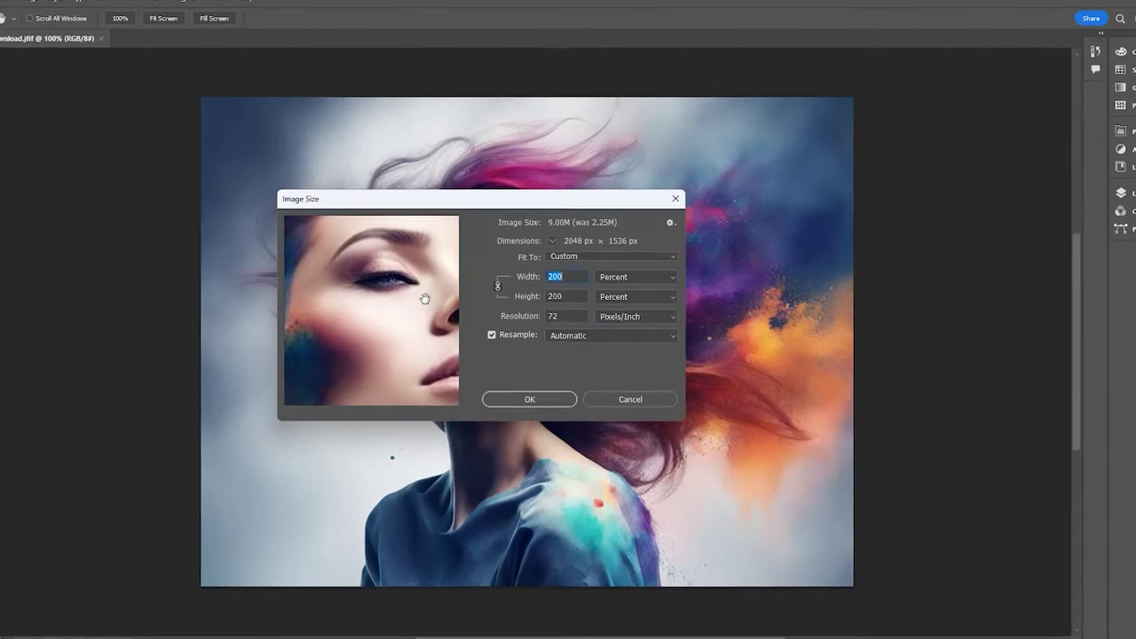
click(612, 336)
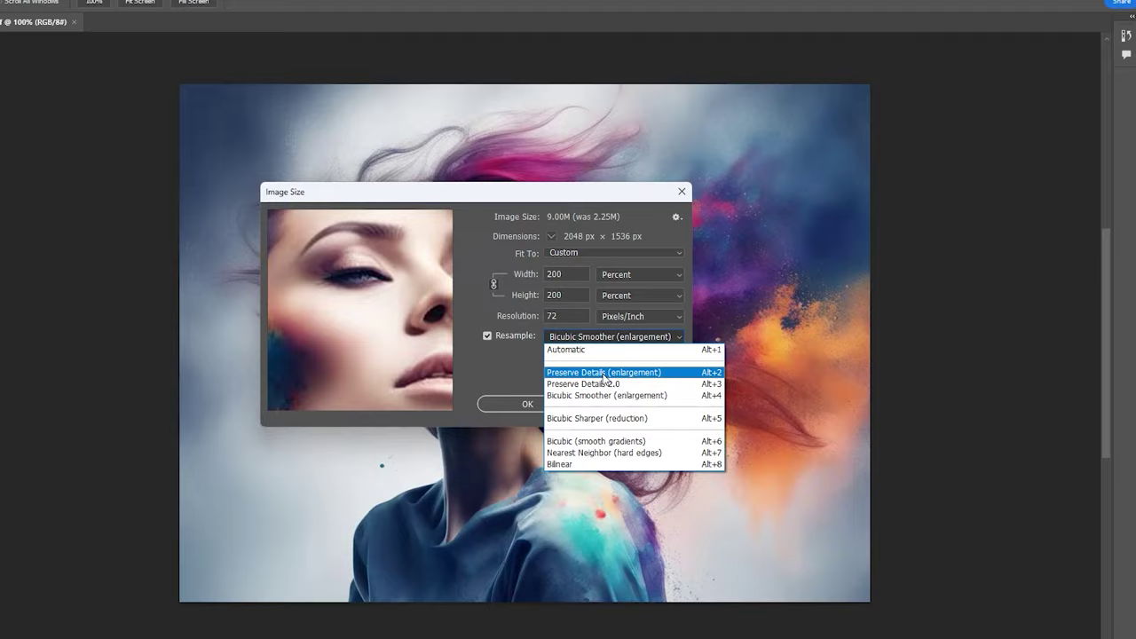
click(601, 367)
click(604, 337)
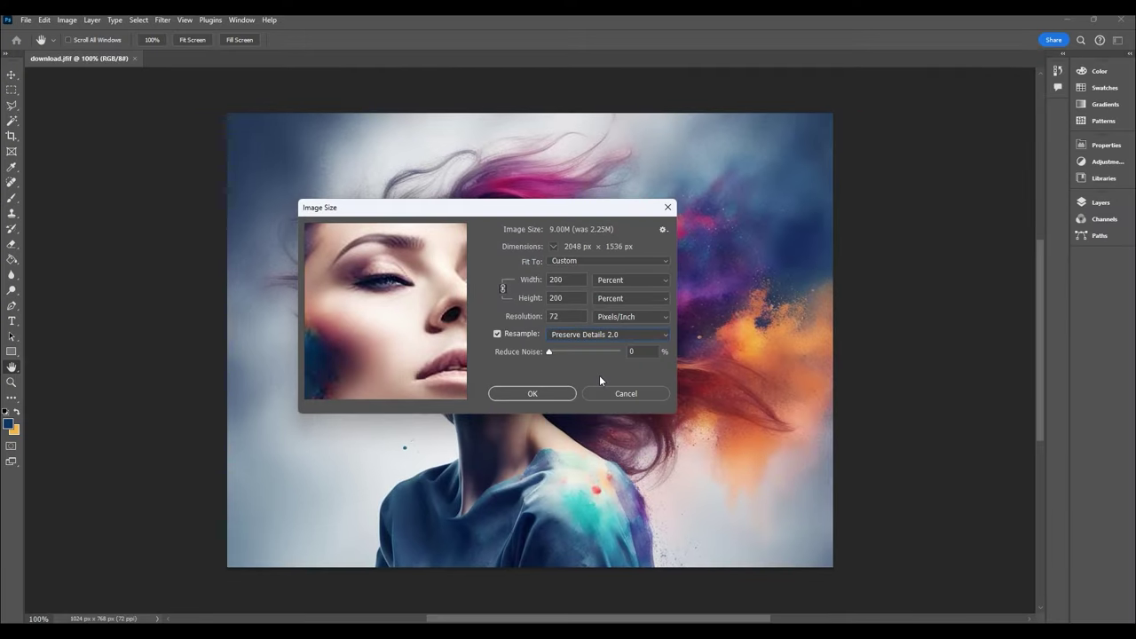
drag(582, 356, 636, 363)
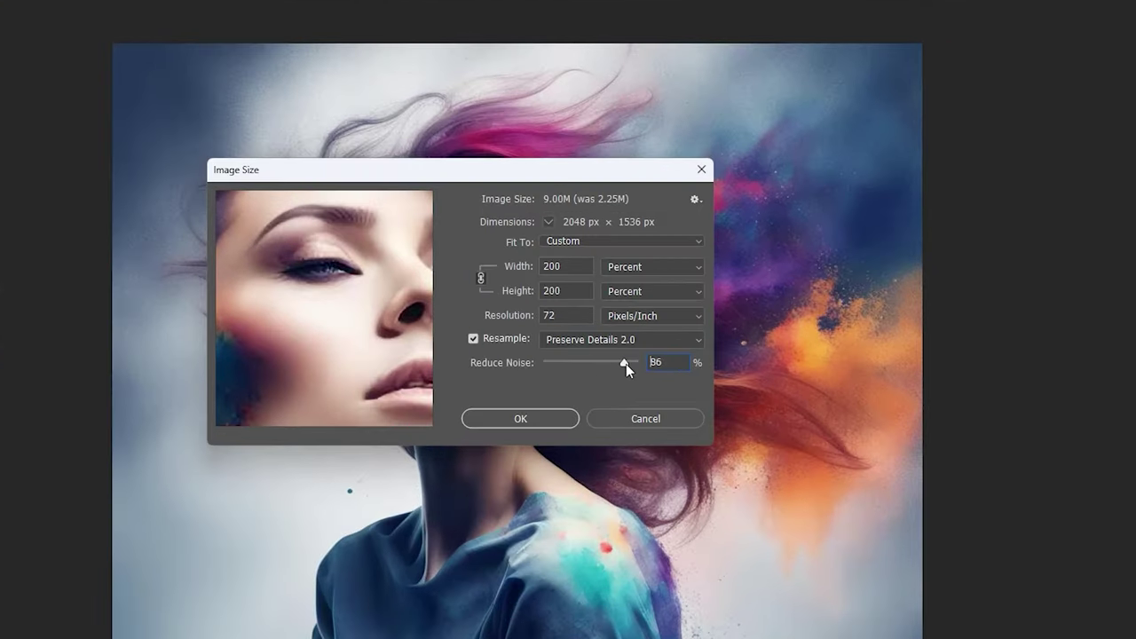
drag(387, 315, 454, 328)
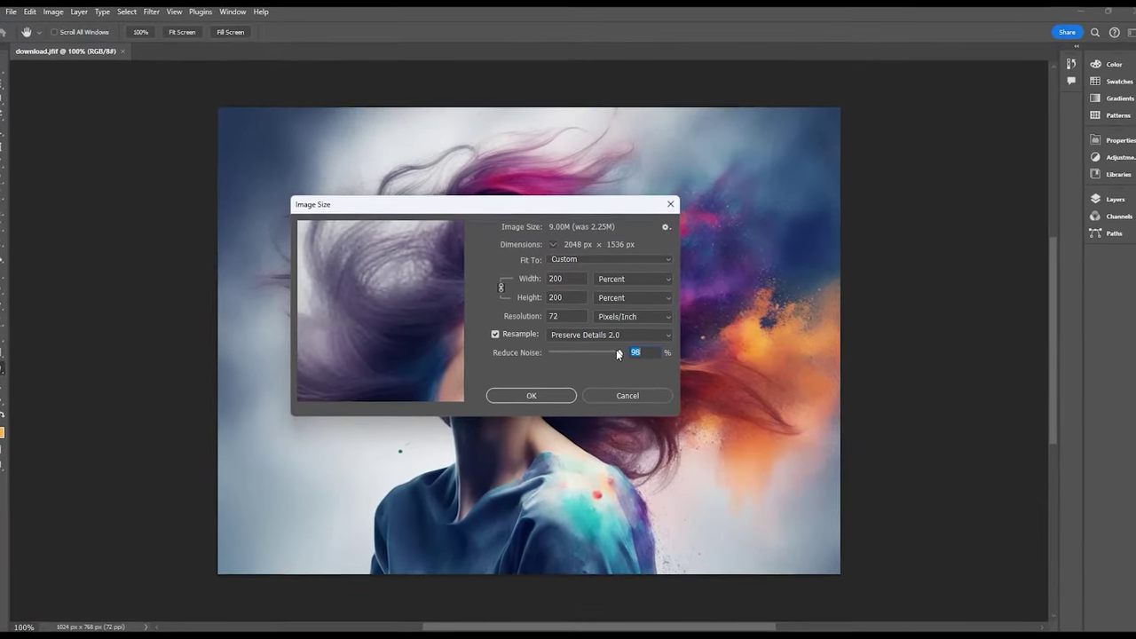
drag(619, 354, 557, 353)
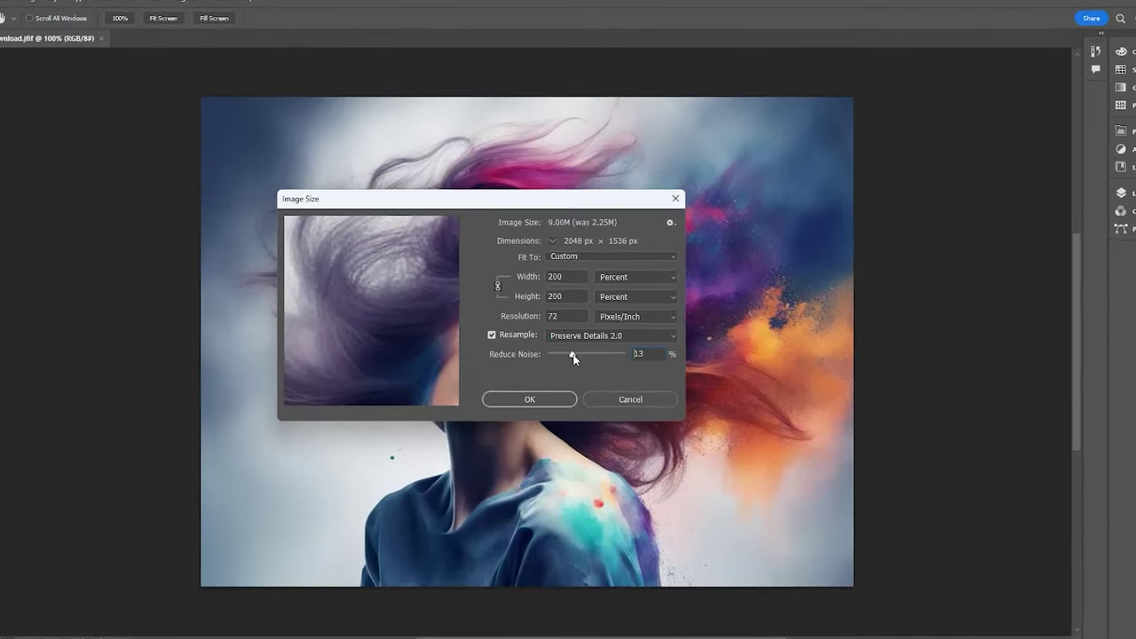
drag(335, 324, 404, 327)
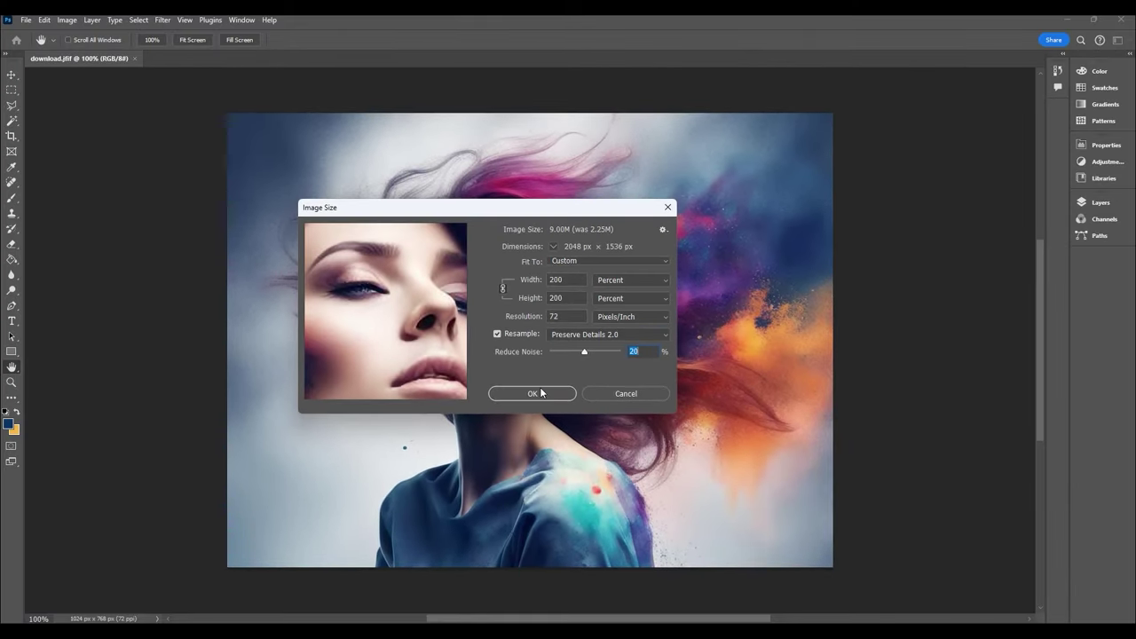
click(541, 393)
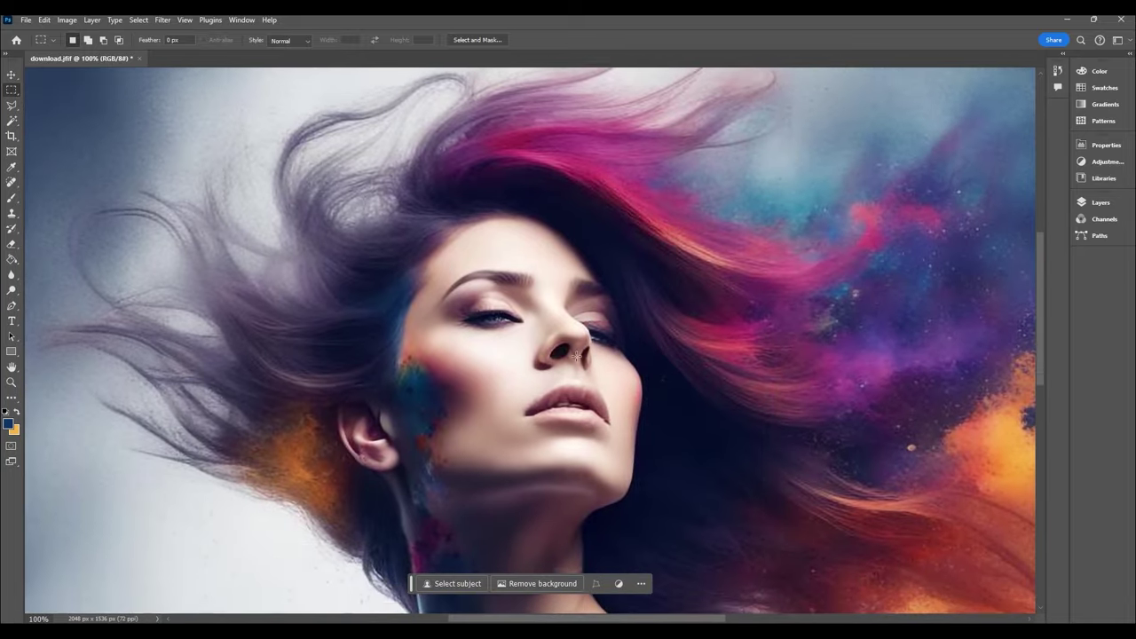
Step: Inspect the 2048 × 1536 result, then undo back to 1024 × 768
scroll(724, 326, down, 3)
scroll(620, 323, down, 5)
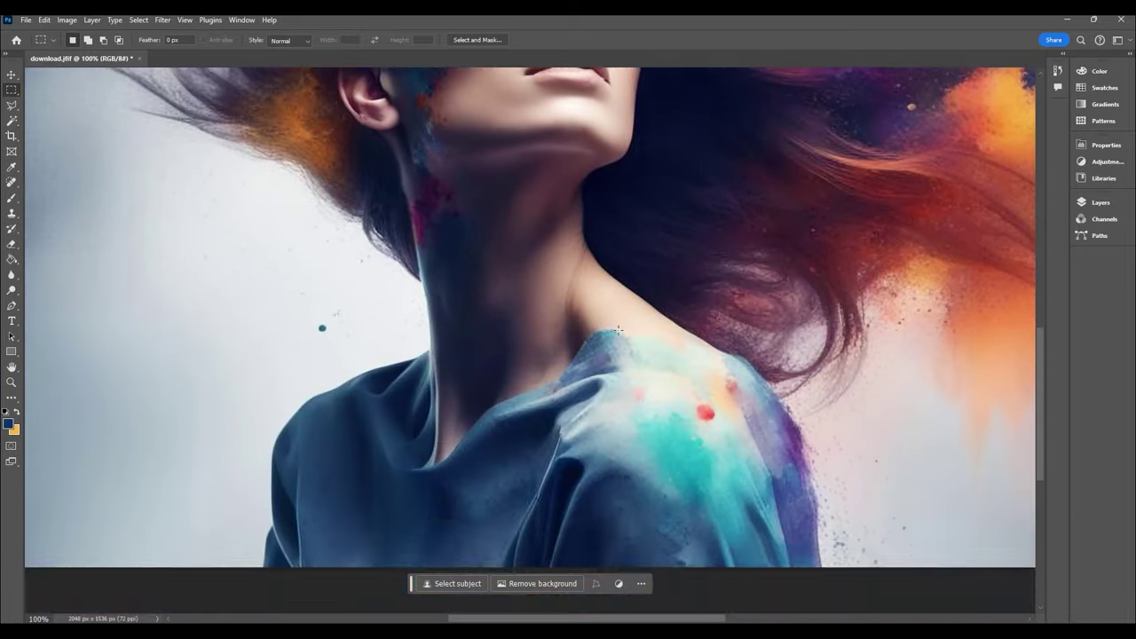
scroll(616, 328, up, 6)
scroll(613, 335, up, 1)
scroll(608, 329, down, 1)
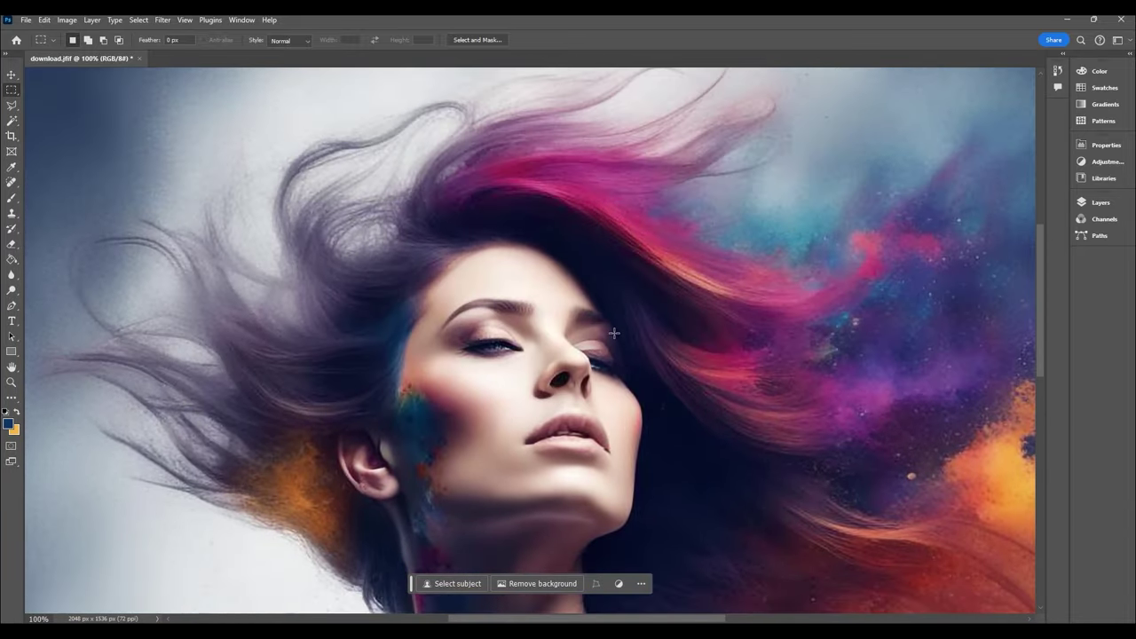
key(ctrl+z)
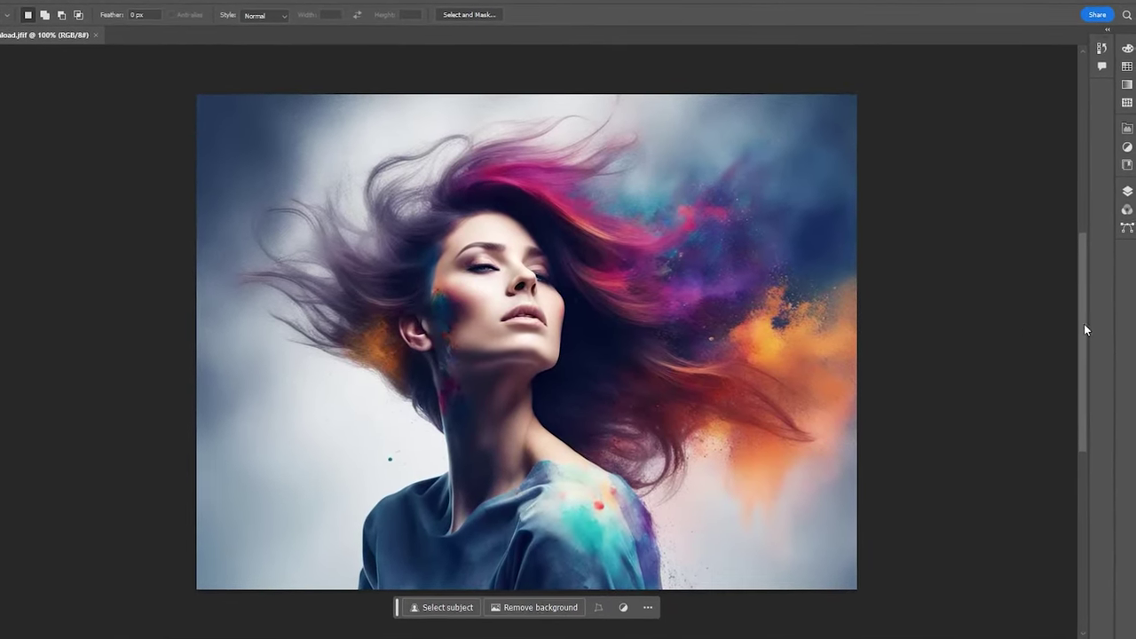
Step: Unlock the Background layer as Layer 0 and select Super Zoom in Neural Filters
key(F7)
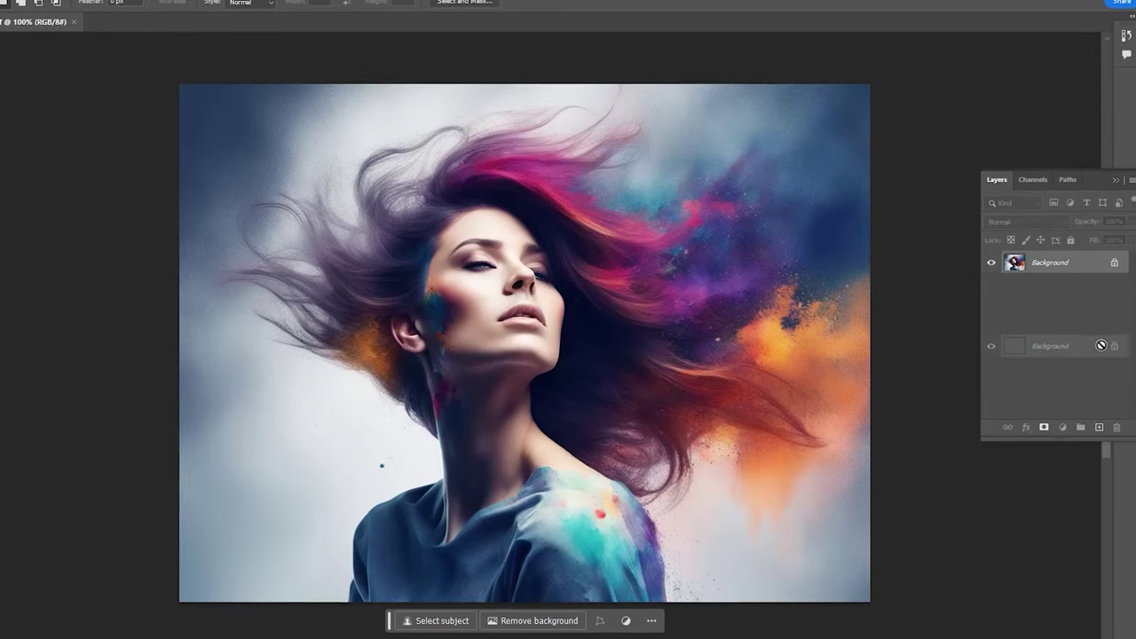
click(1132, 284)
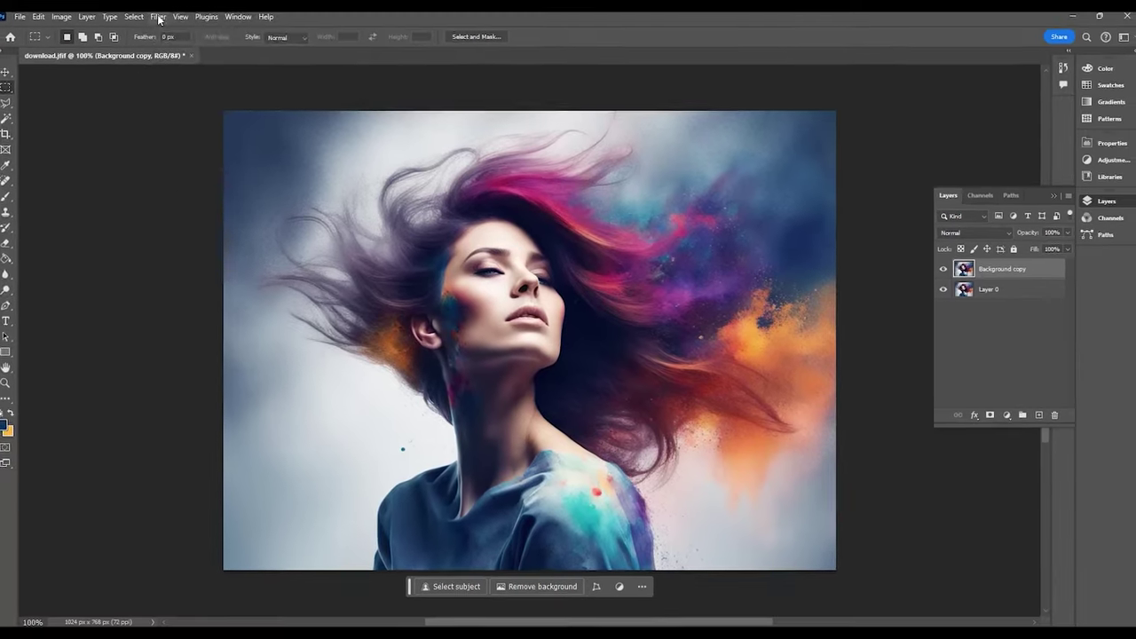
click(154, 12)
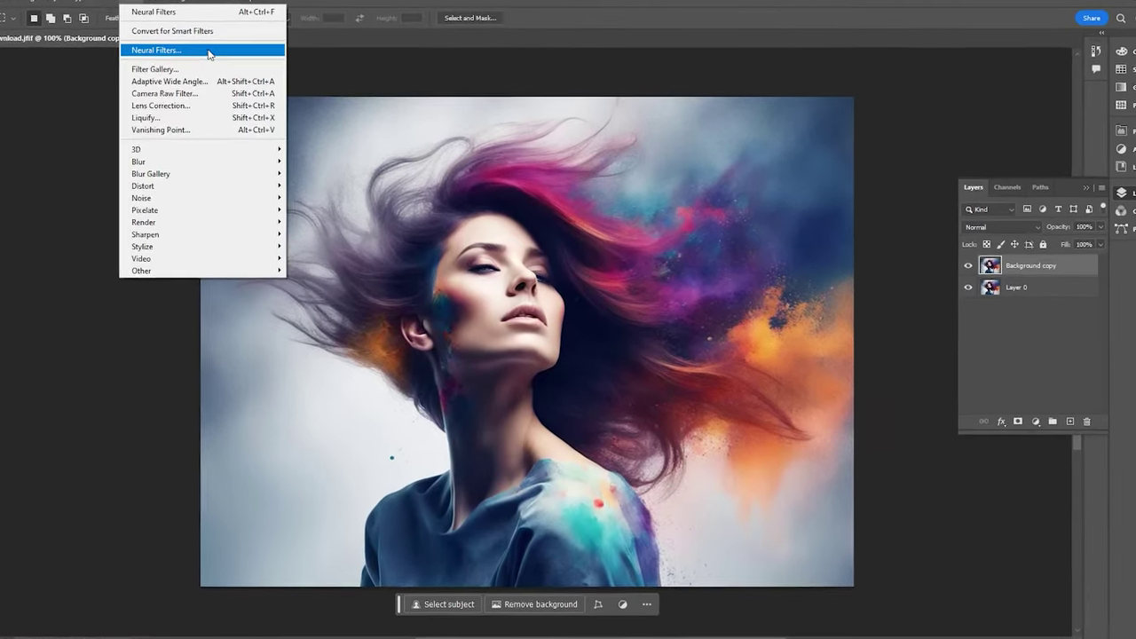
click(157, 59)
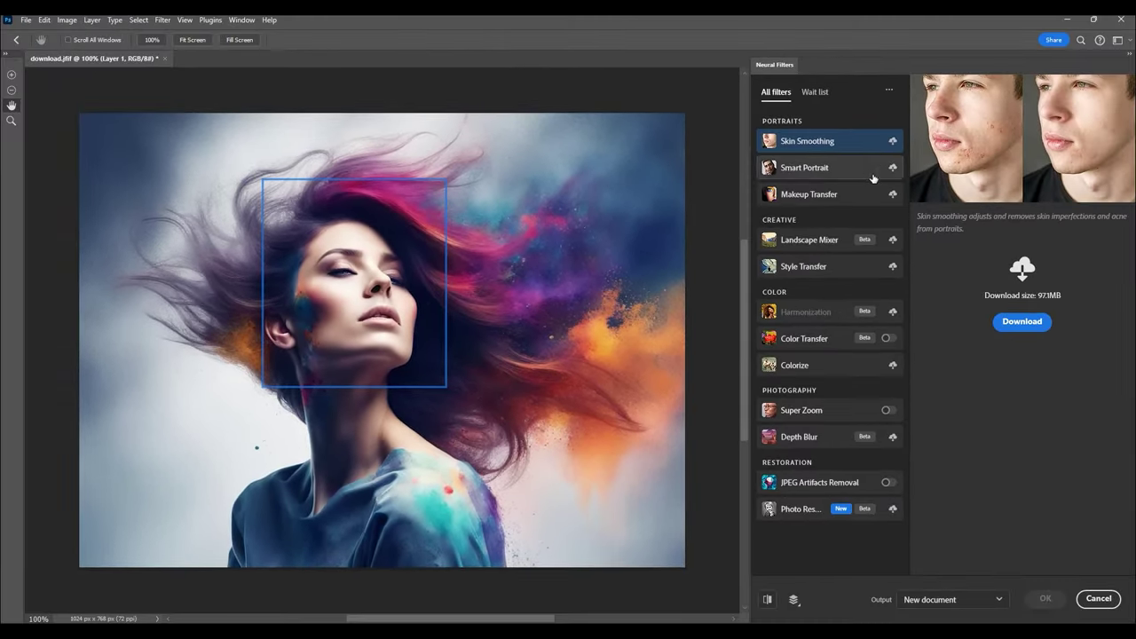
click(844, 415)
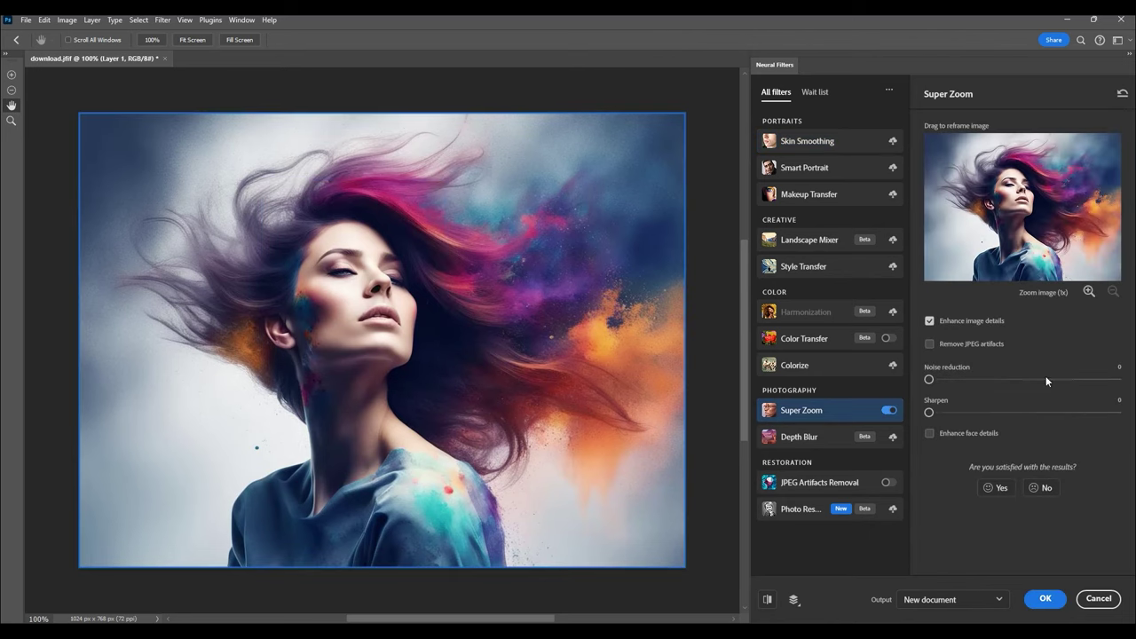
click(1088, 294)
click(1088, 294)
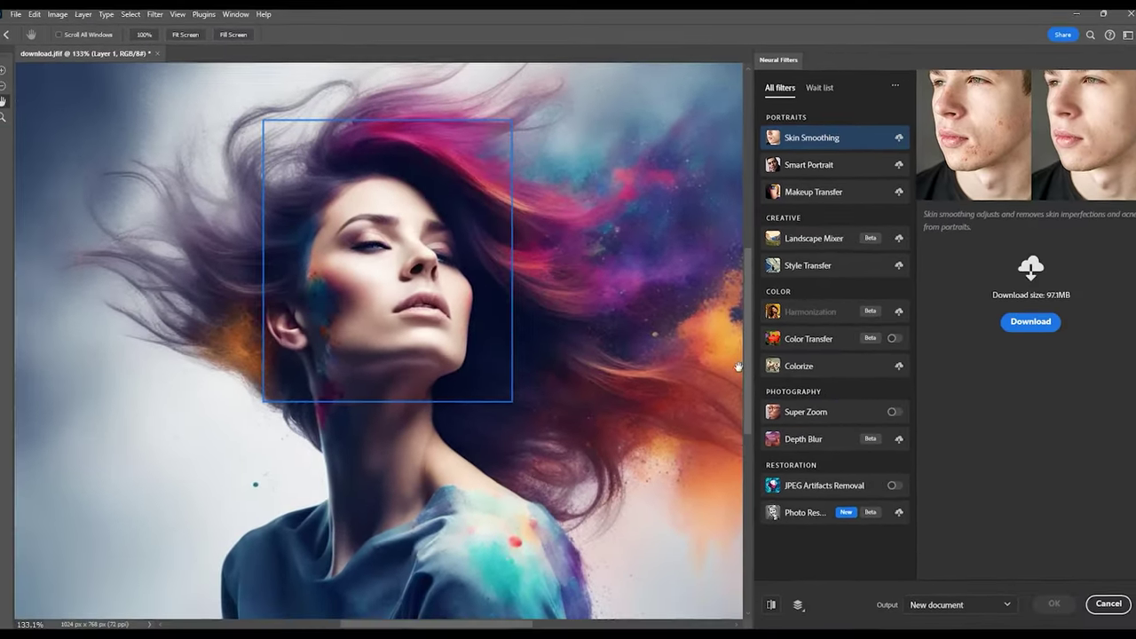
Step: Run Super Zoom 2x with JPEG artifact removal, sharpen 13, noise reduction 2, into a new document
scroll(382, 266, up, 5)
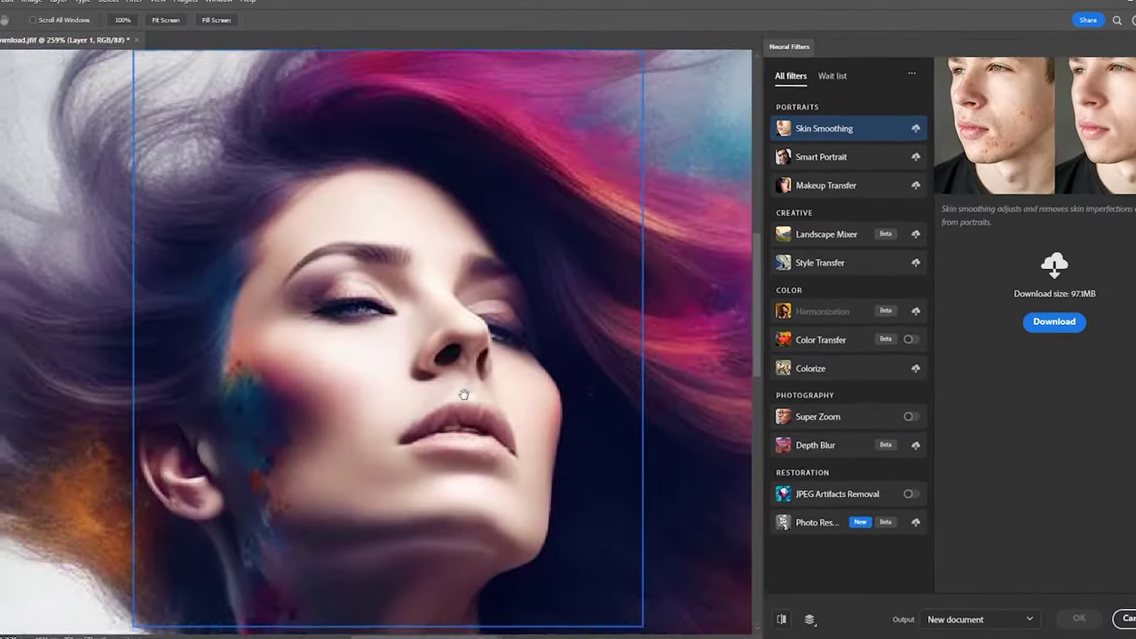
click(921, 422)
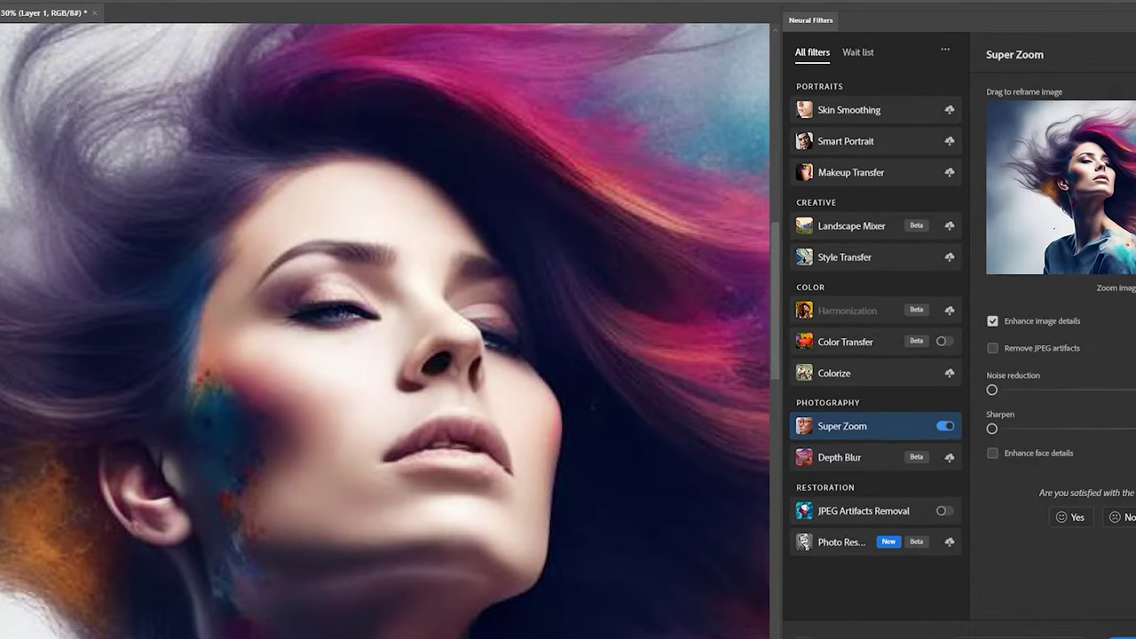
click(1003, 350)
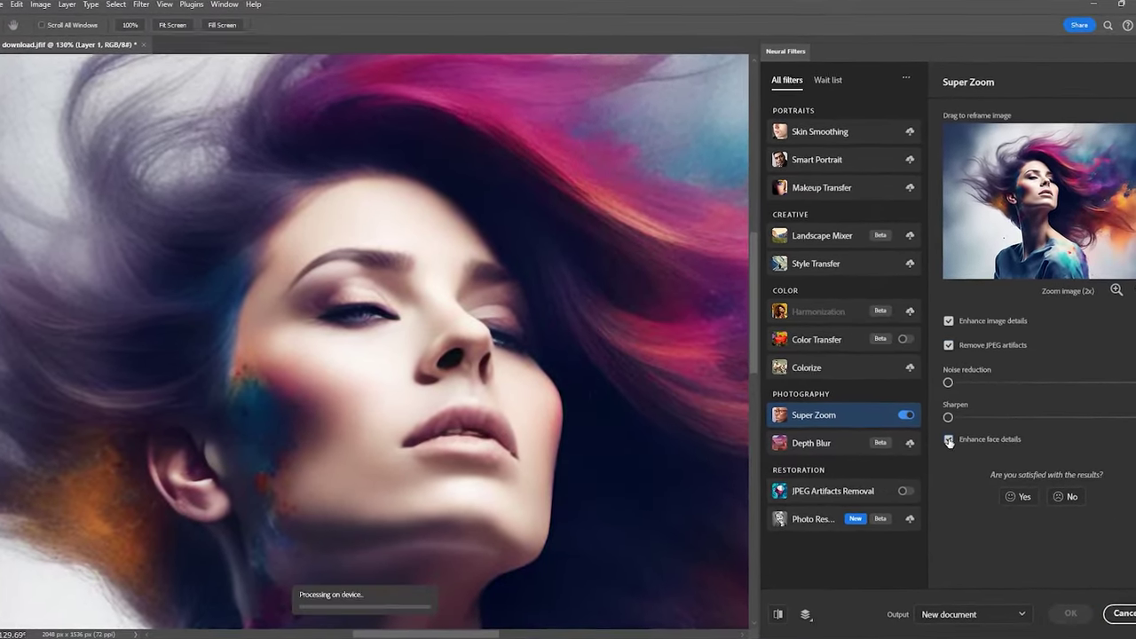
drag(949, 417, 1050, 422)
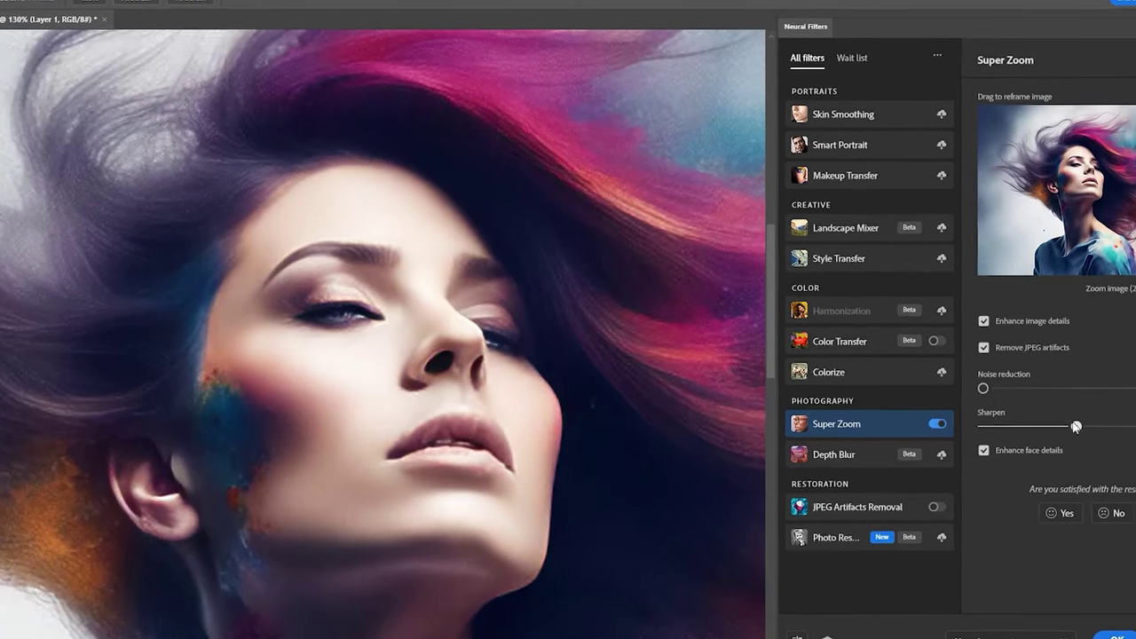
drag(968, 386, 1017, 390)
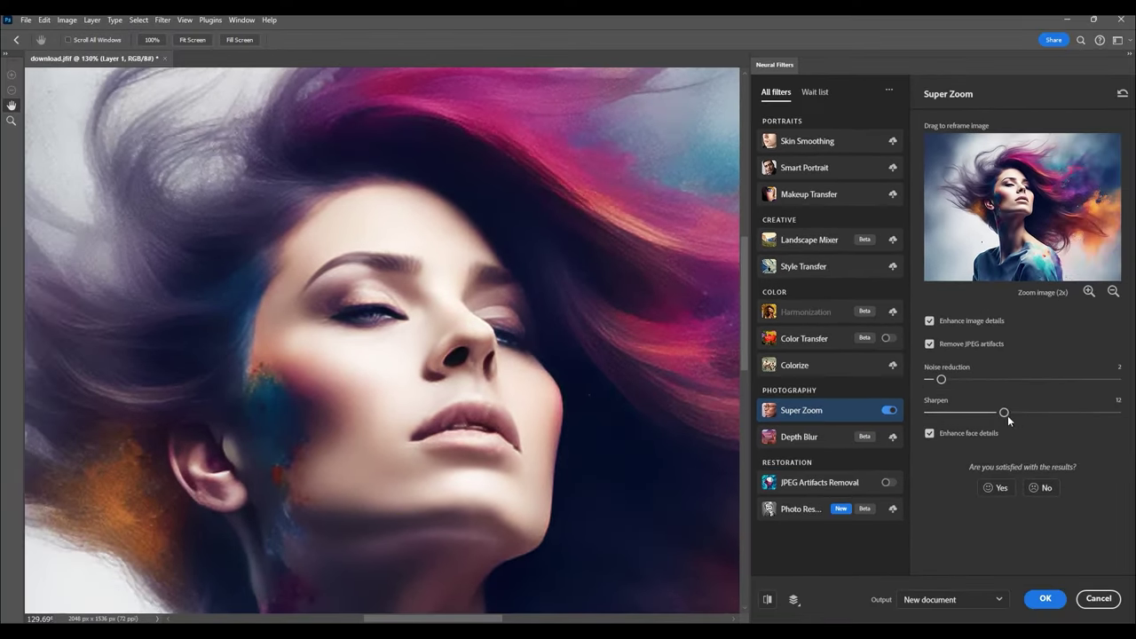
click(1046, 600)
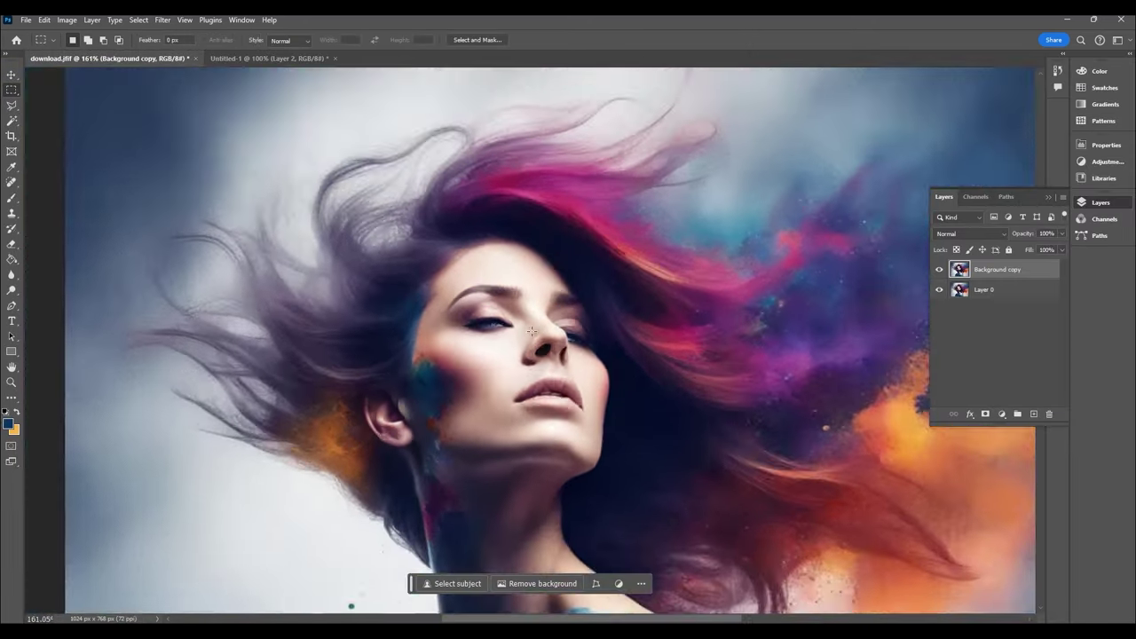
Step: Reopen the original download.jfif and check the Technology Previews settings in Preferences
scroll(531, 331, up, 3)
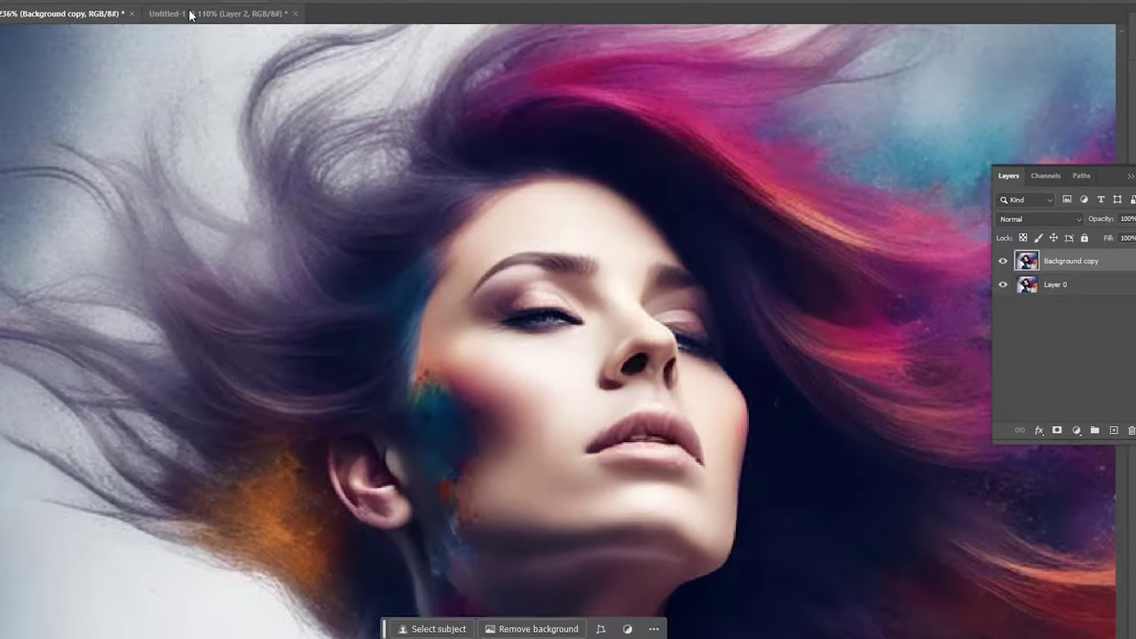
click(190, 14)
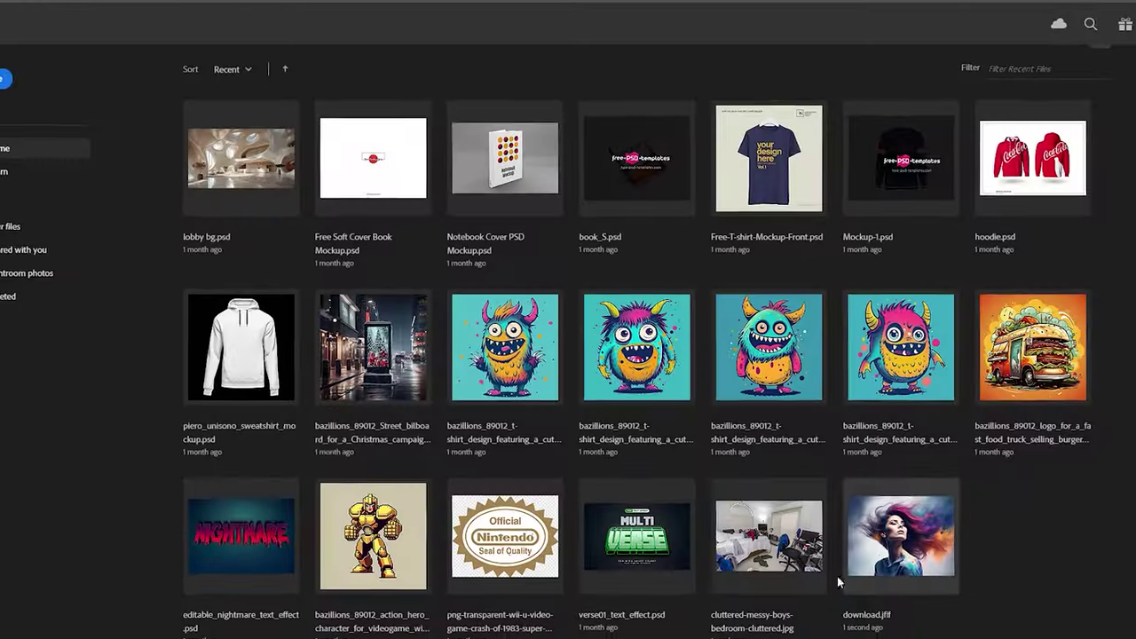
click(839, 584)
click(44, 20)
mouse_move(54, 525)
click(257, 493)
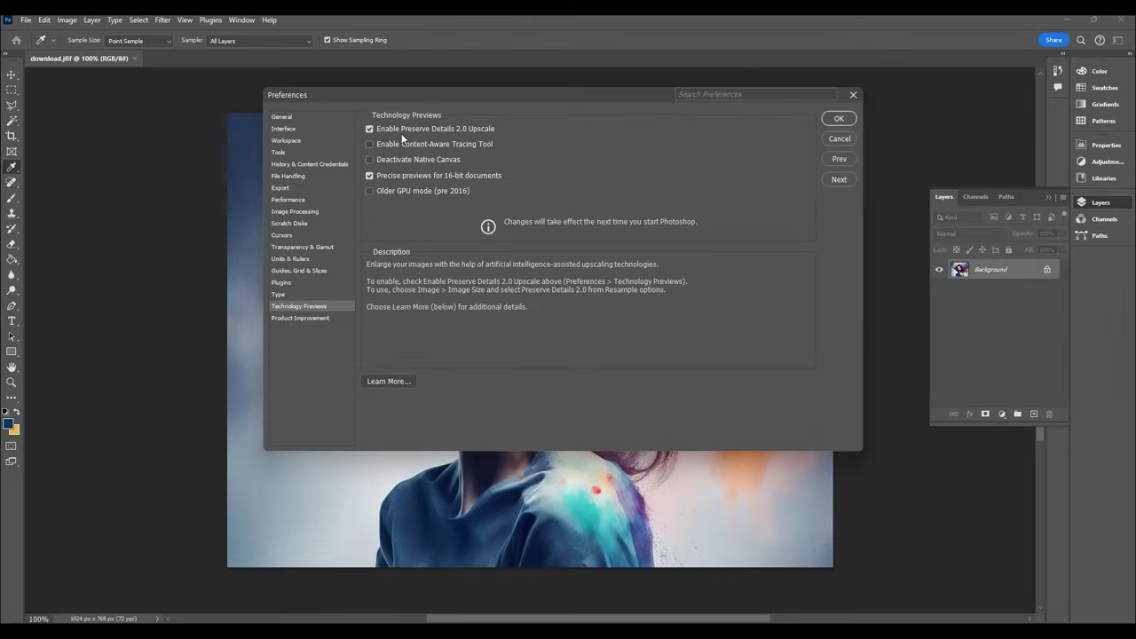
key(Return)
Step: Resize the image to 3556 × 2667 px at 250 ppi with Preserve Details 2.0, fitted in view
click(67, 19)
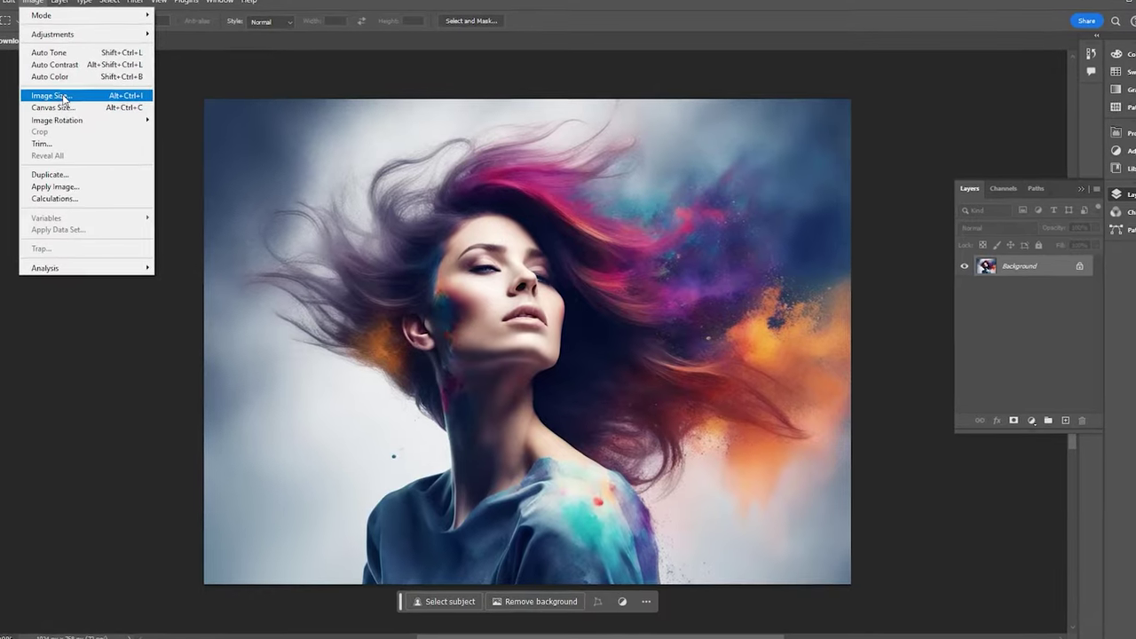
click(63, 96)
click(634, 275)
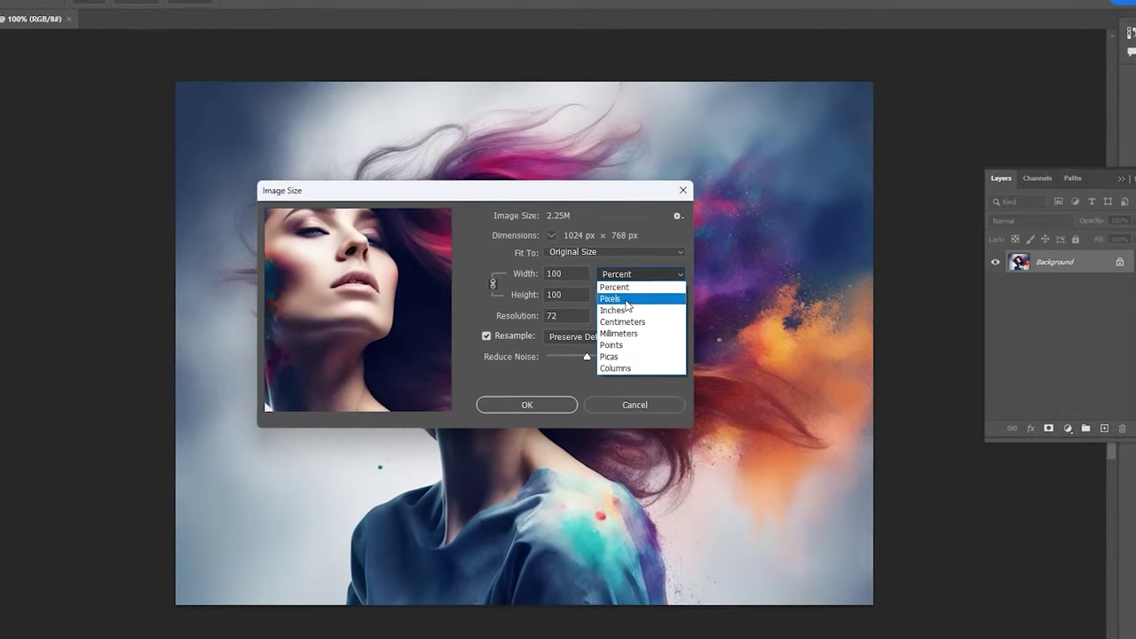
click(626, 300)
double_click(564, 315)
text(250)
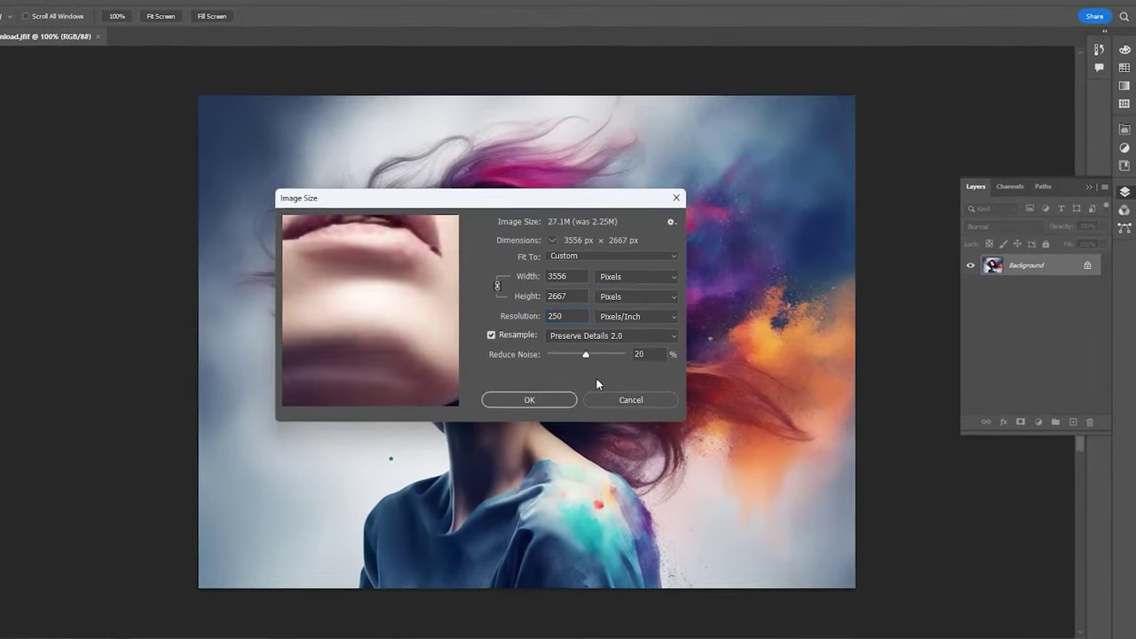
drag(383, 272, 435, 325)
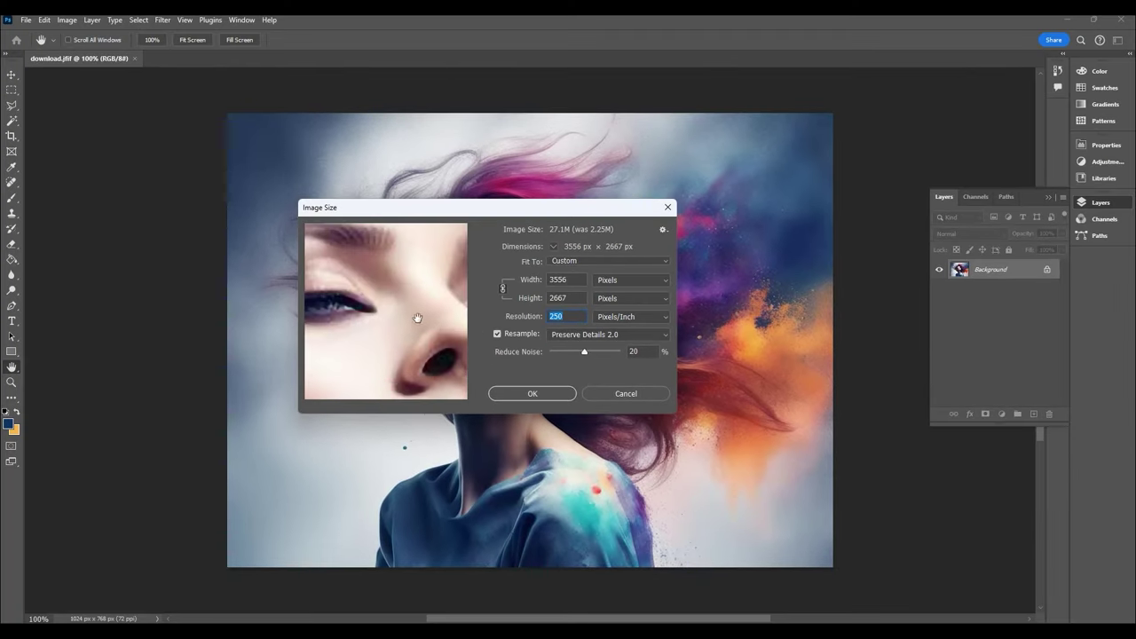
click(532, 393)
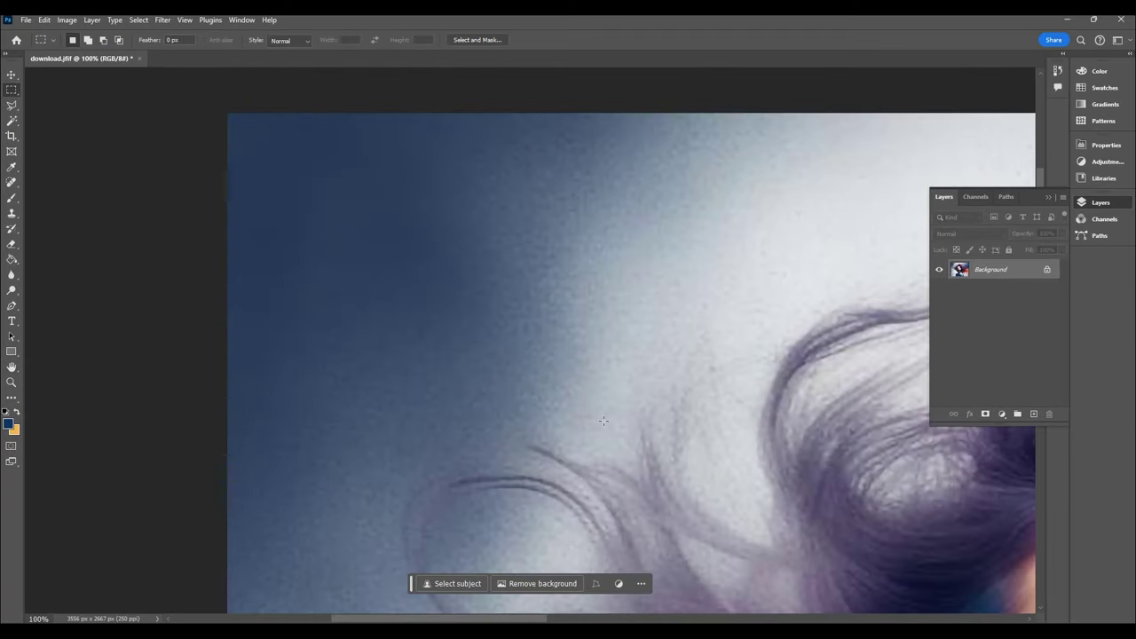
key(ctrl+0)
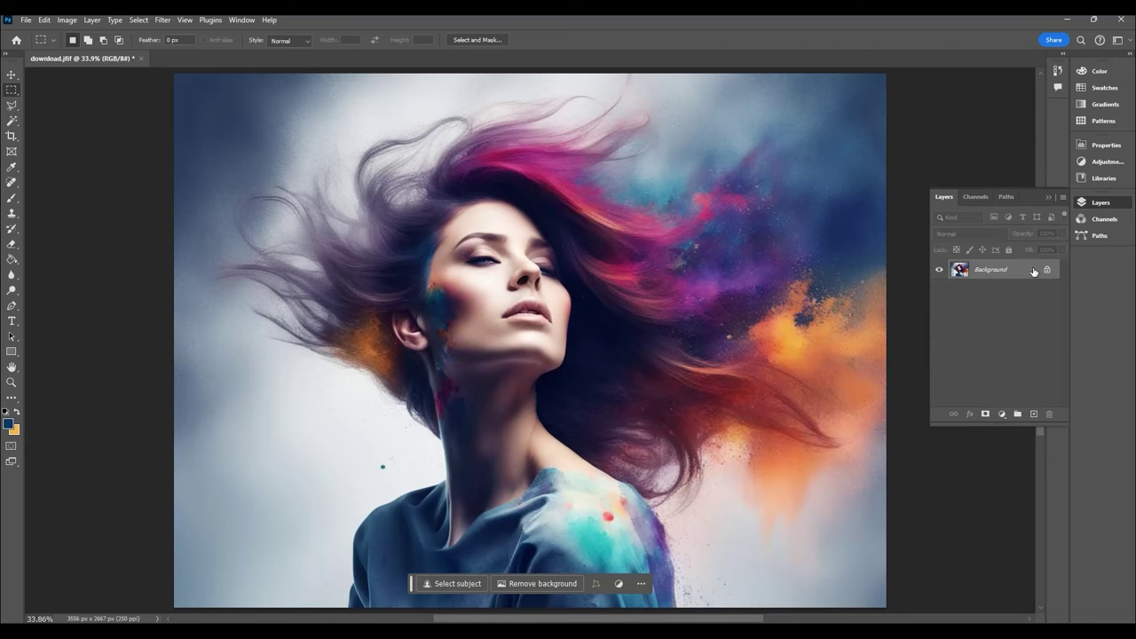
Step: Duplicate the Background layer and apply a small-radius High Pass filter to the copy
drag(1033, 413, 1033, 413)
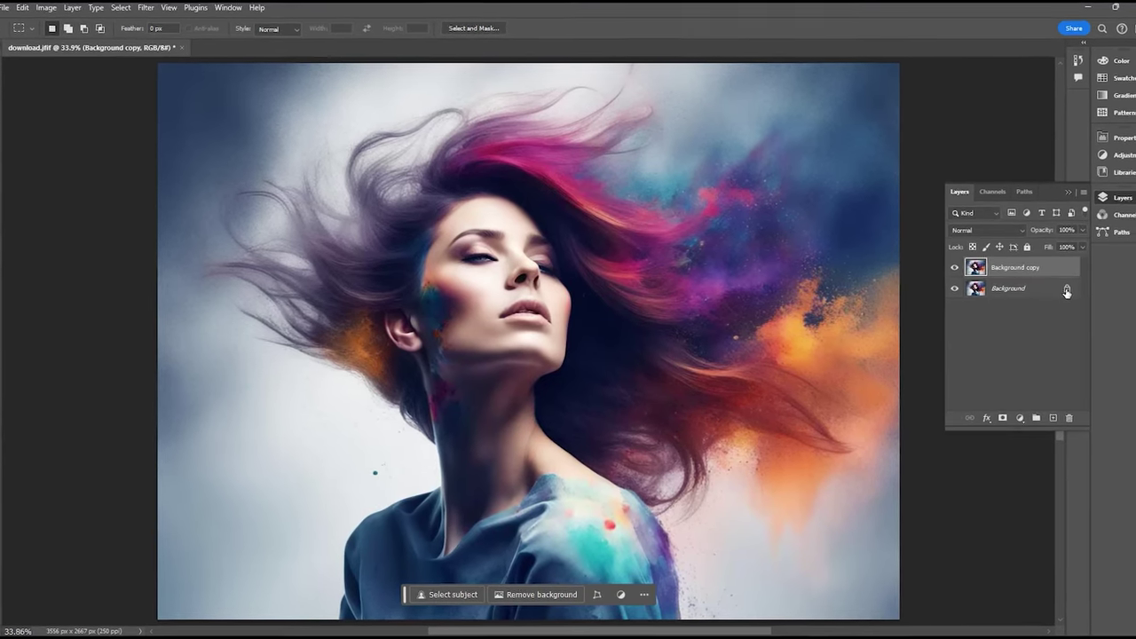
click(1047, 289)
click(1048, 266)
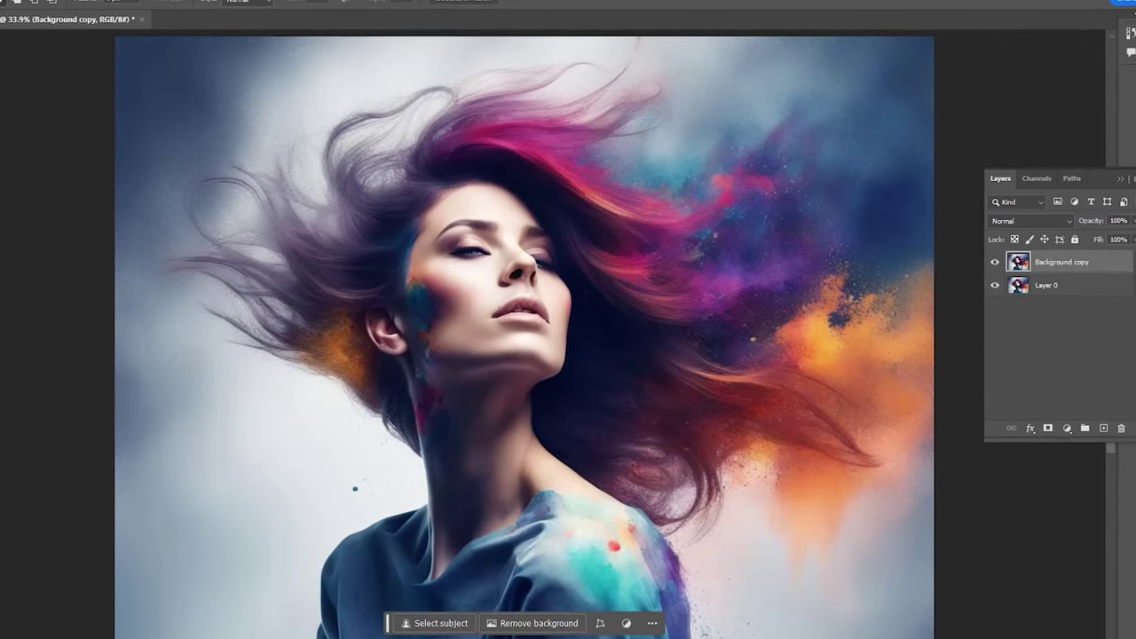
click(102, 0)
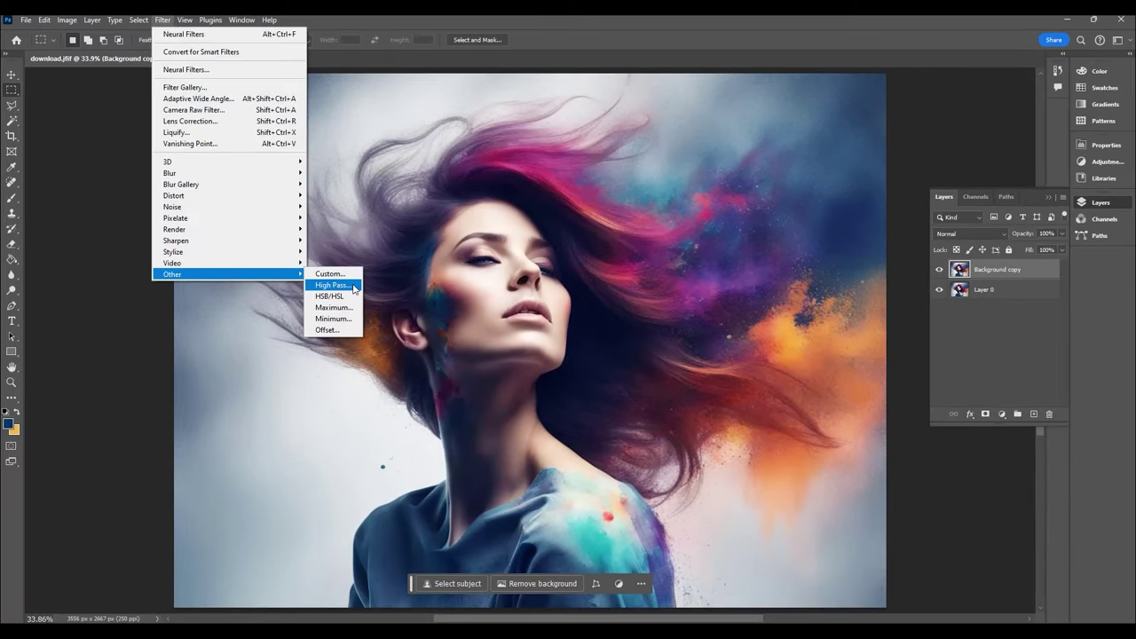
click(354, 285)
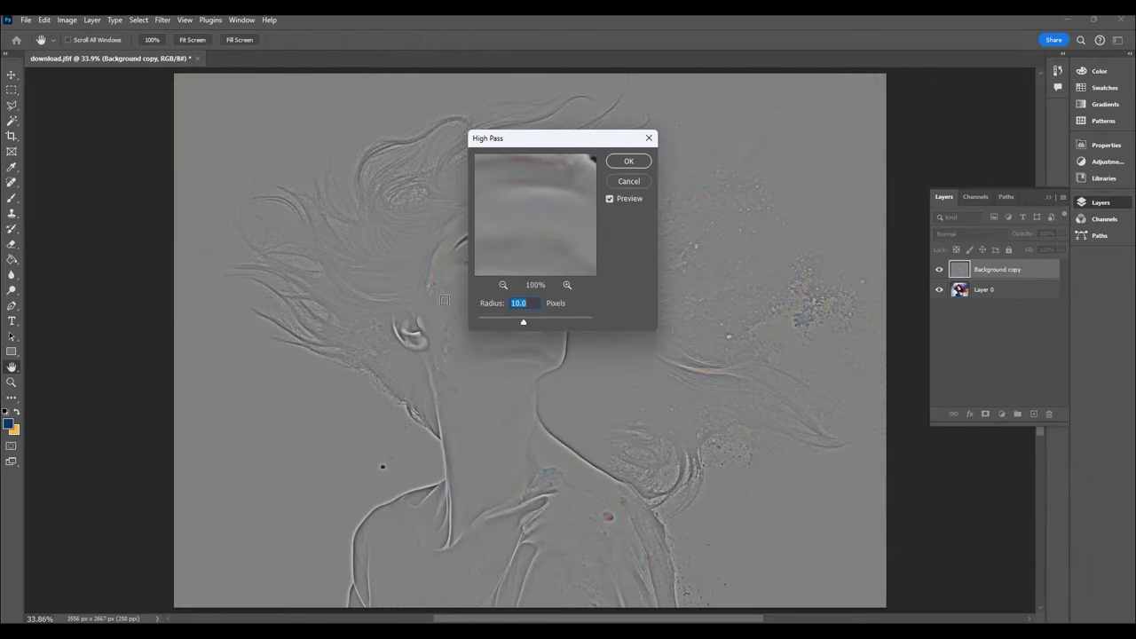
drag(545, 137, 808, 91)
mouse_move(793, 273)
mouse_down()
mouse_move(752, 269)
mouse_move(866, 269)
mouse_move(782, 272)
mouse_up()
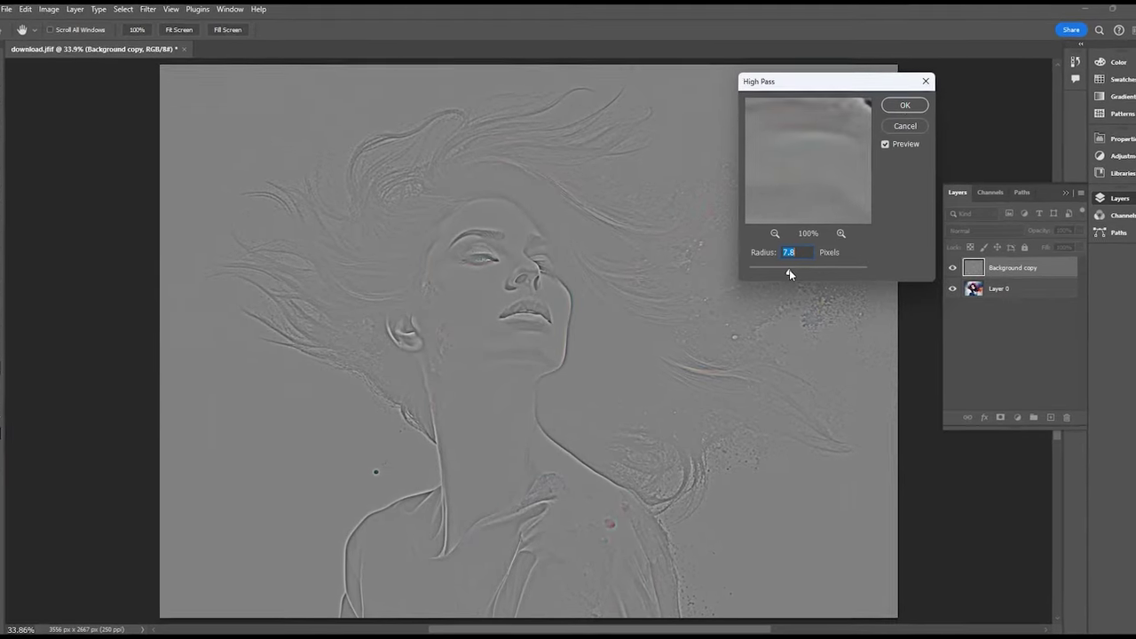
click(905, 104)
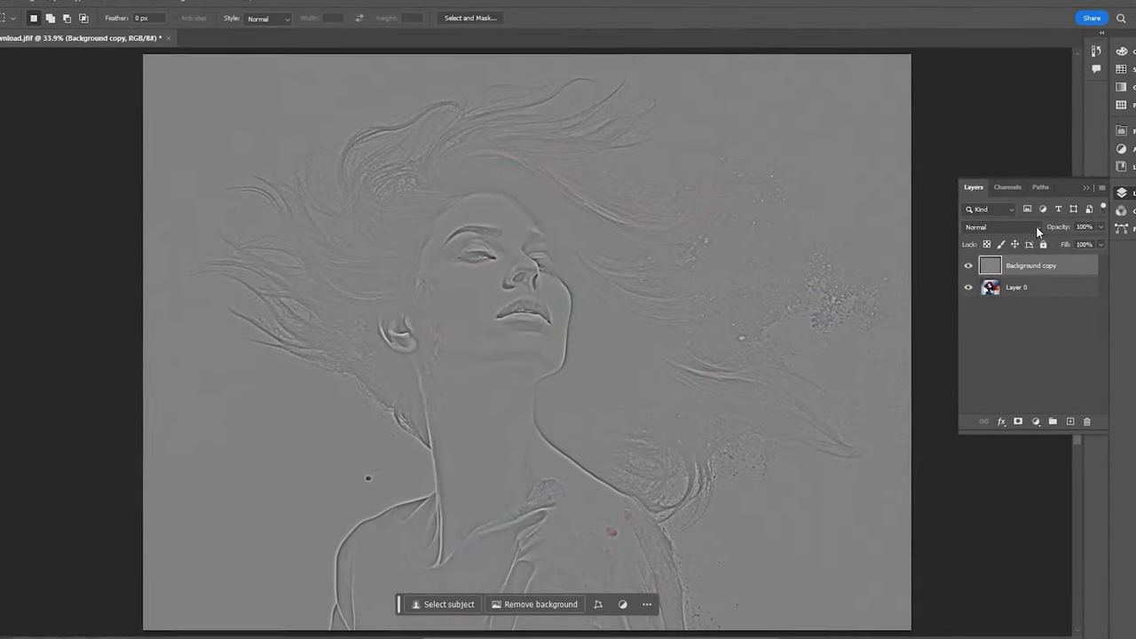
Step: Blend the High Pass layer in Overlay mode at 48% fill
click(1030, 228)
click(998, 401)
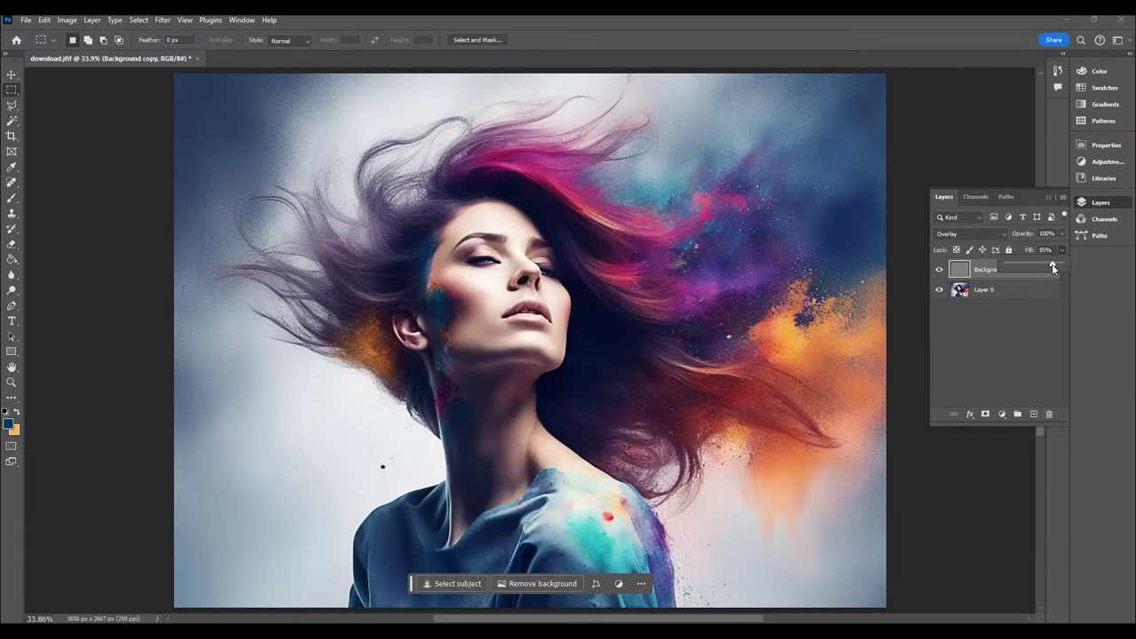
click(1014, 332)
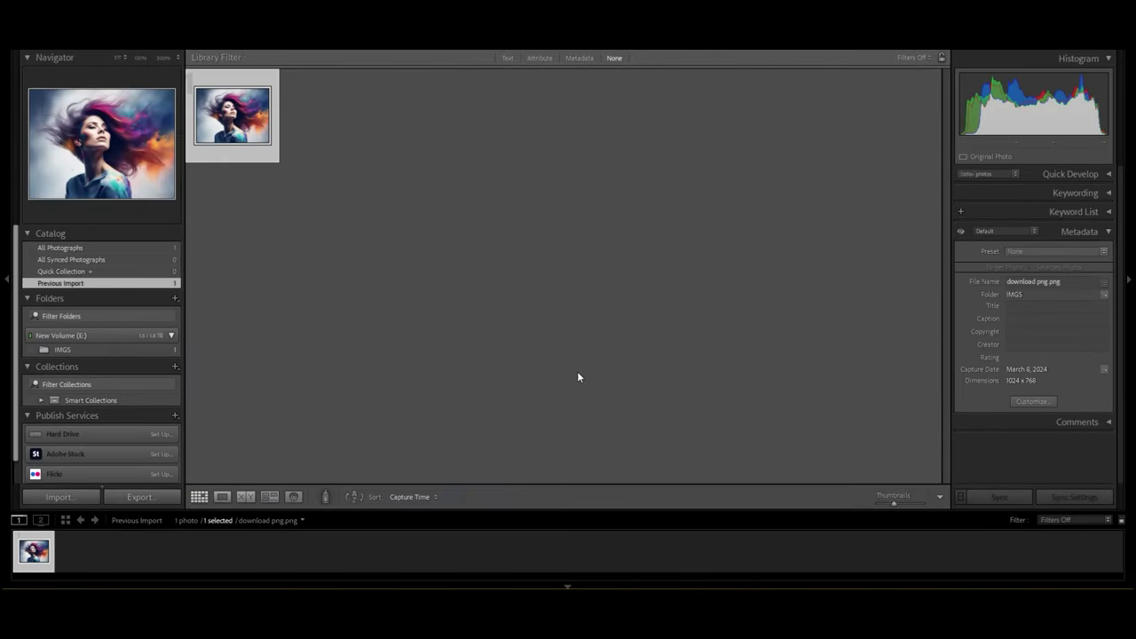
Step: Open the portrait's Enhance options and turn on Super Resolution
double_click(242, 128)
right_click(526, 207)
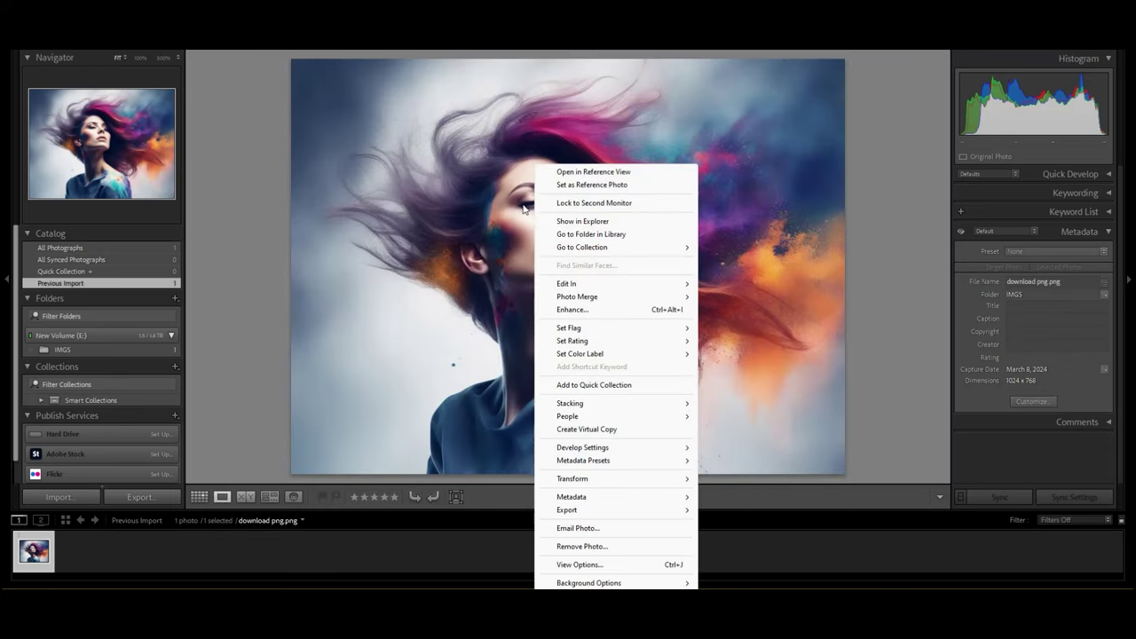
click(594, 313)
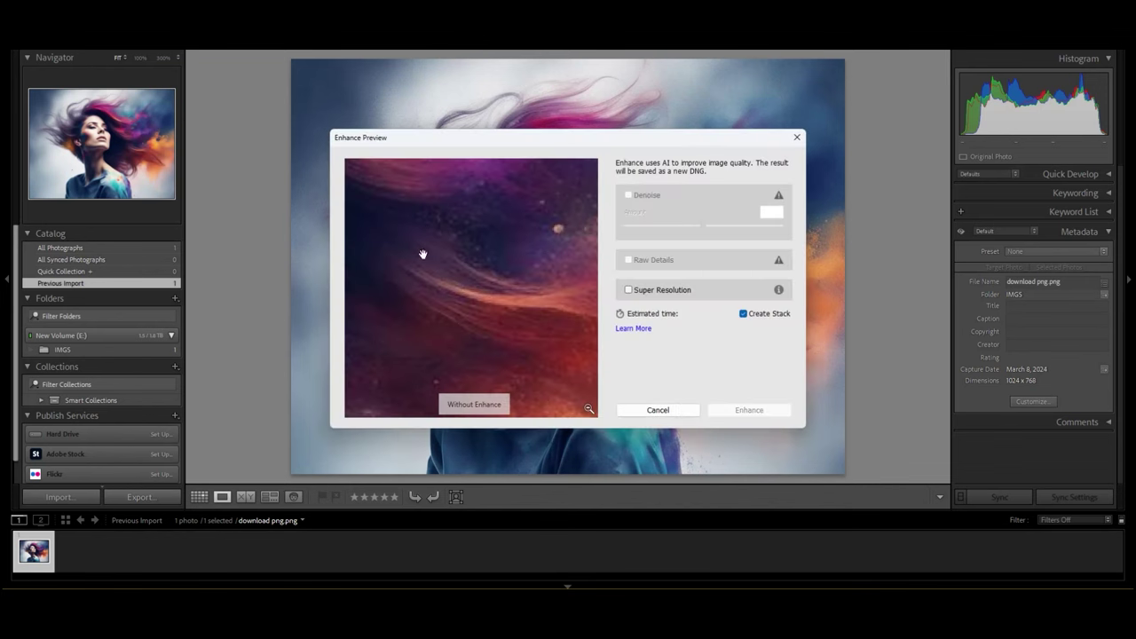
drag(419, 253, 554, 257)
click(629, 290)
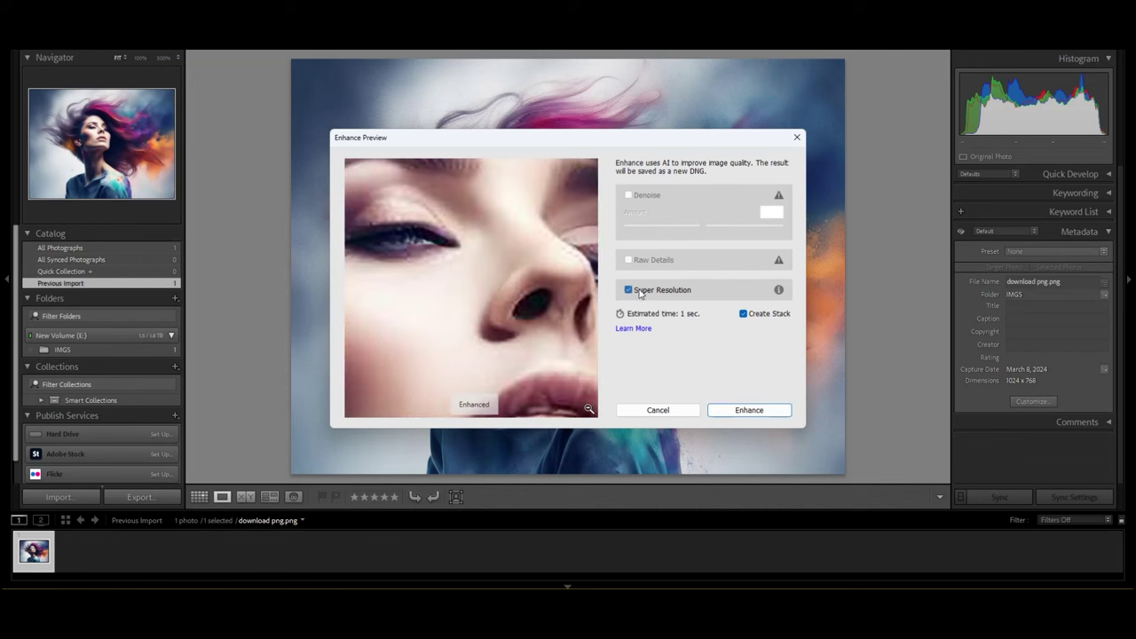
Step: Inspect the lips, nose and eyes in the preview, then create the 2048 × 1536 enhanced DNG
click(588, 410)
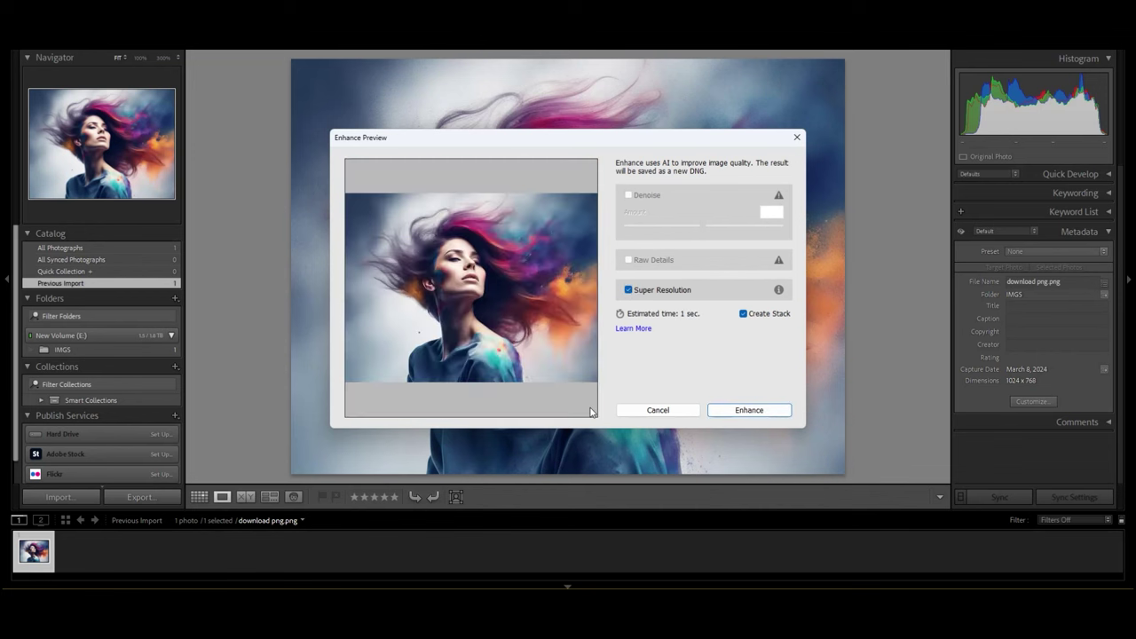
click(453, 304)
drag(493, 225, 578, 313)
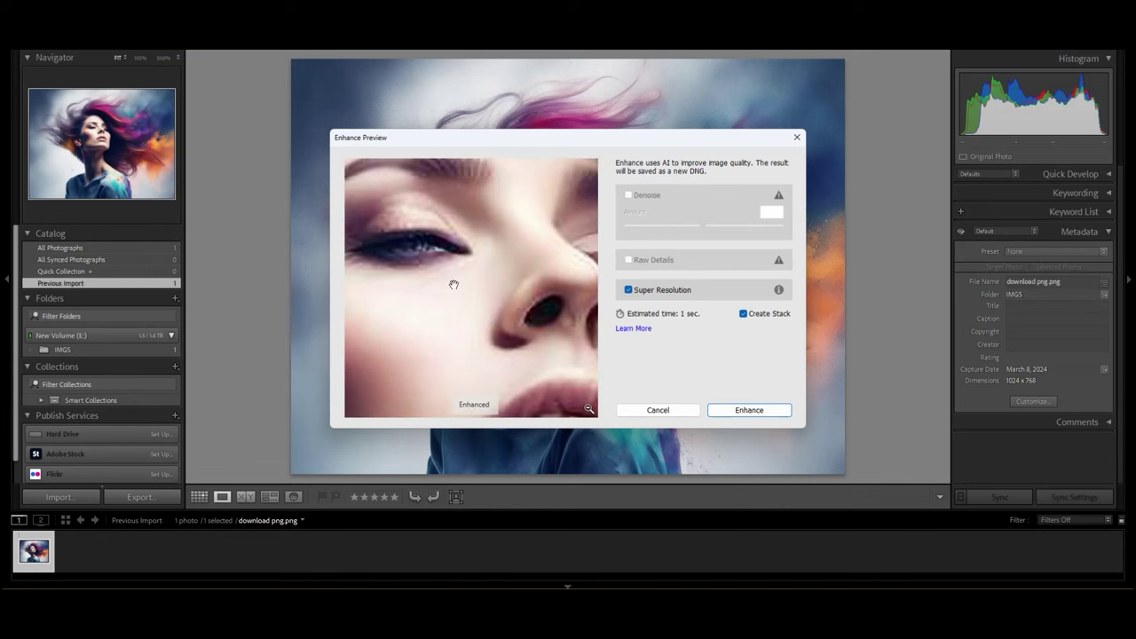
drag(454, 285, 549, 362)
drag(557, 302, 391, 265)
drag(530, 334, 489, 247)
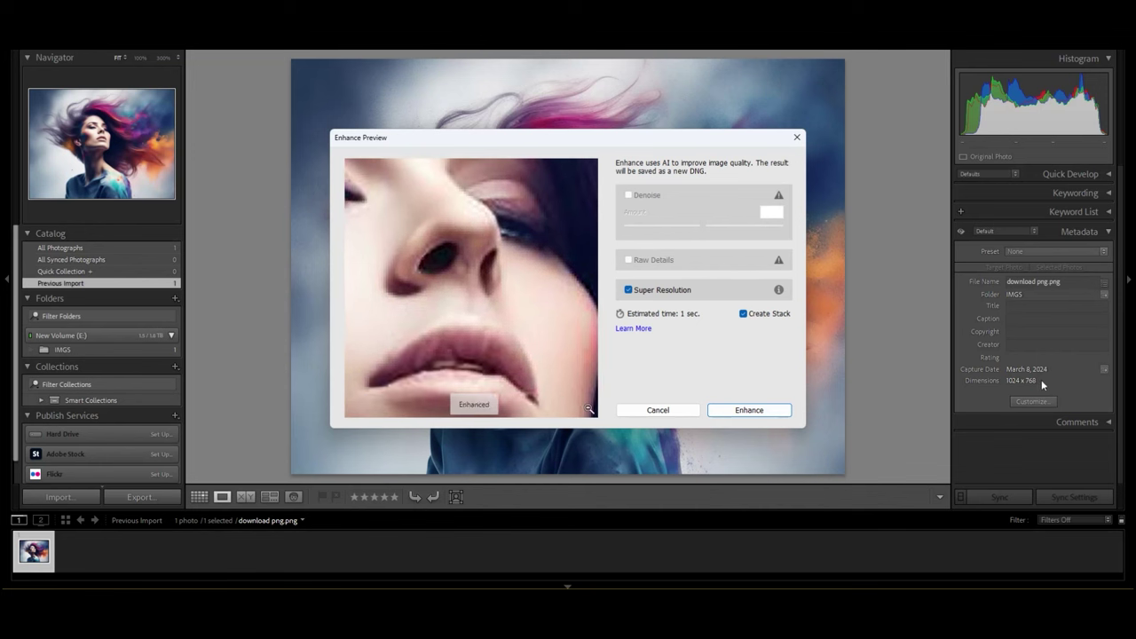
click(750, 410)
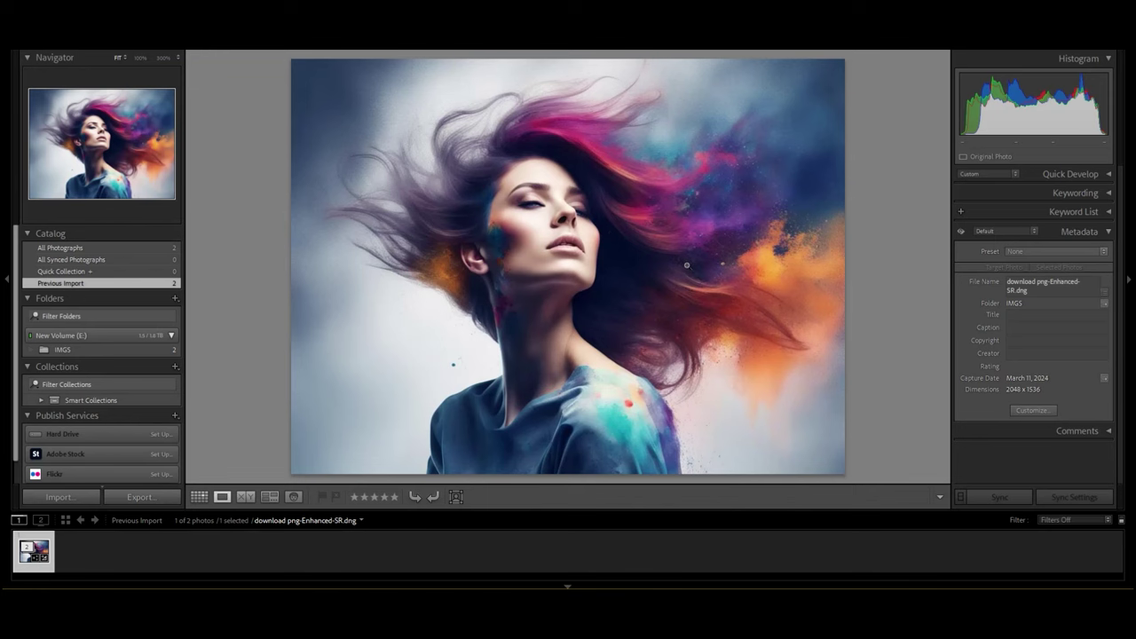
Step: Zoom the enhanced photo to 100% on the nose, then return to the fitted view
click(566, 221)
click(559, 224)
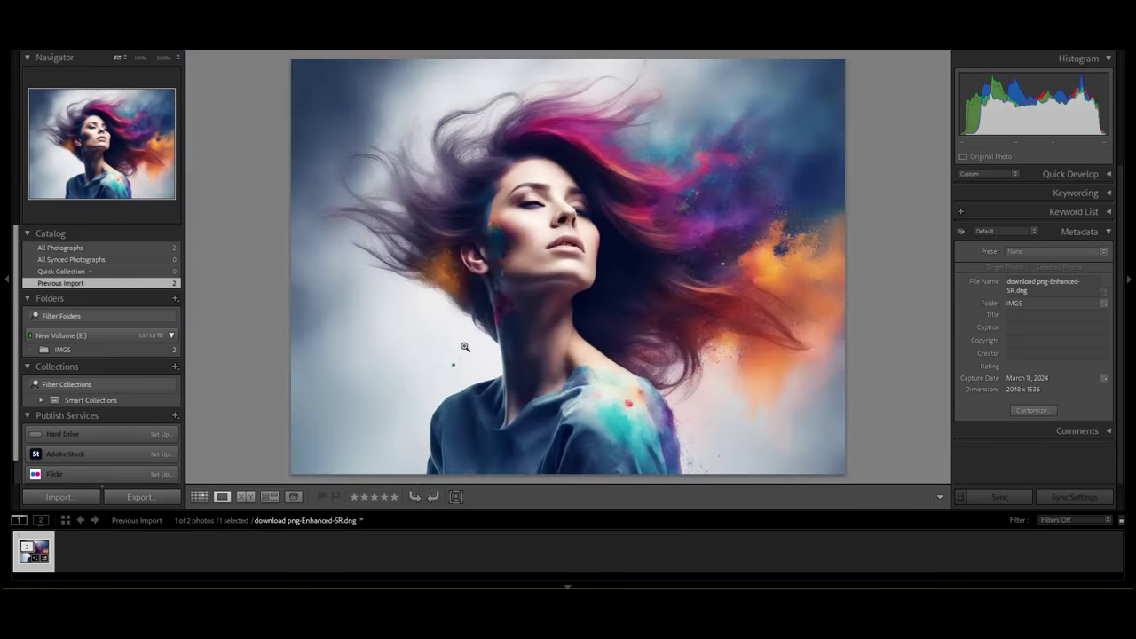